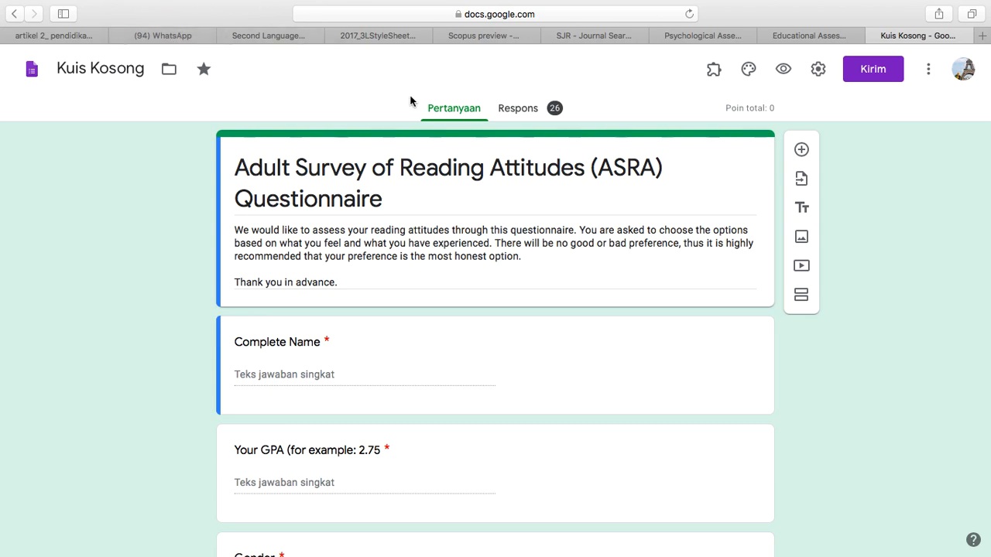
- Link the form's responses to a new spreadsheet named Kuis Kosong (Respons) and open that spreadsheet
{"action": "left_click", "coordinate": [511, 109]}
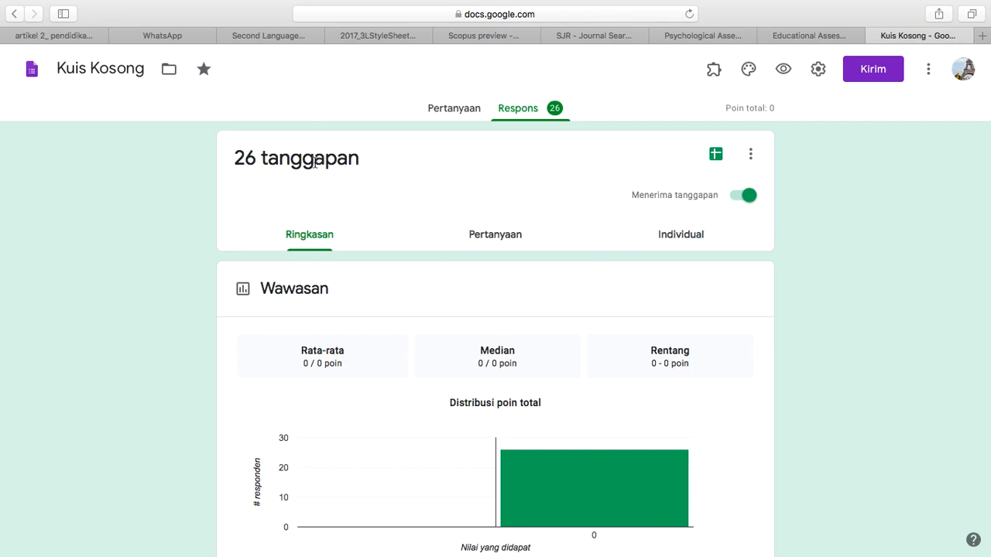
{"action": "left_click", "coordinate": [751, 158]}
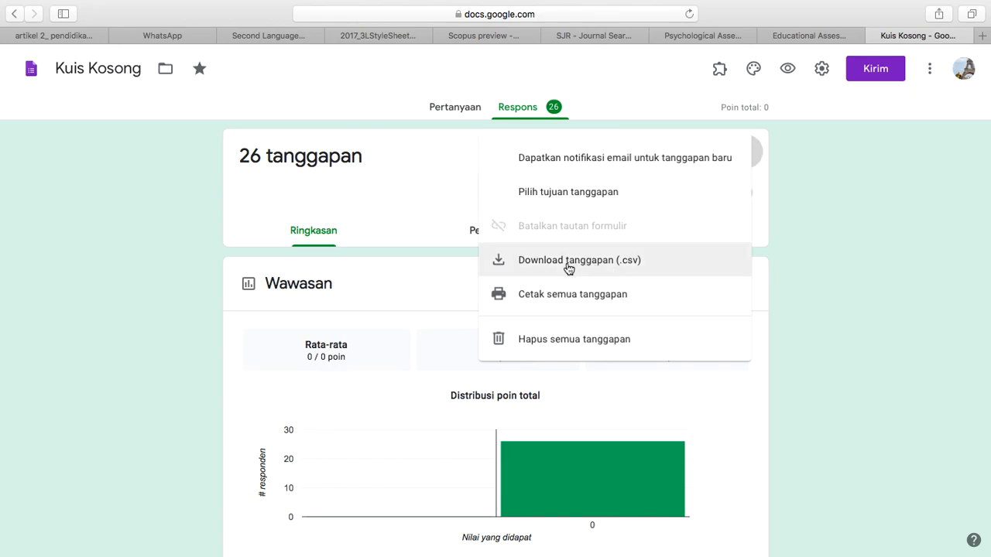
{"action": "left_click", "coordinate": [841, 191]}
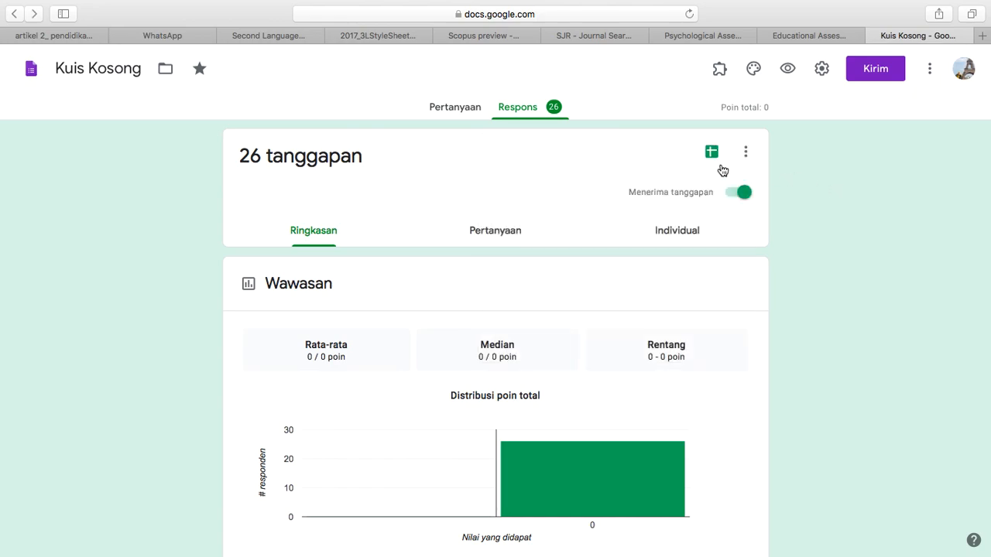
{"action": "left_click", "coordinate": [714, 153]}
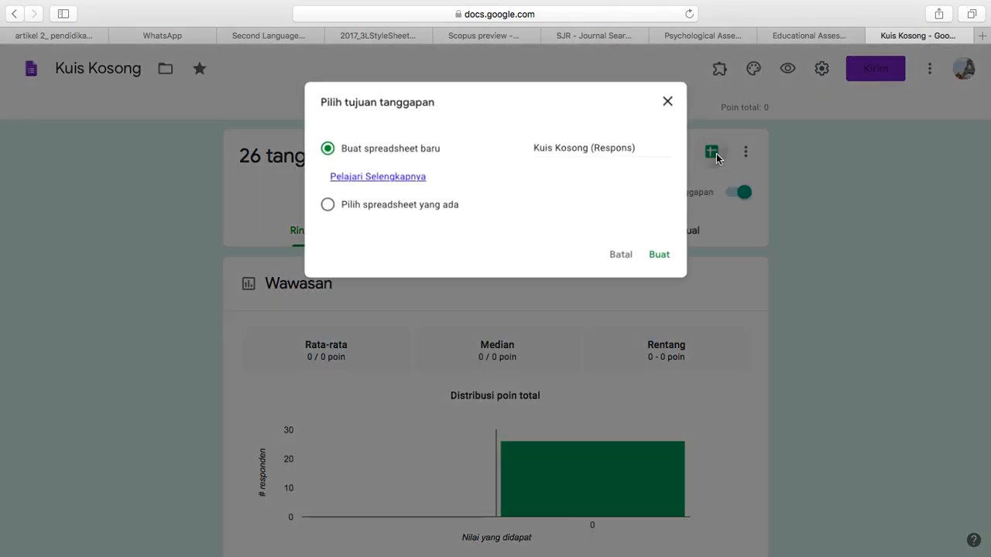
{"action": "left_click", "coordinate": [665, 258]}
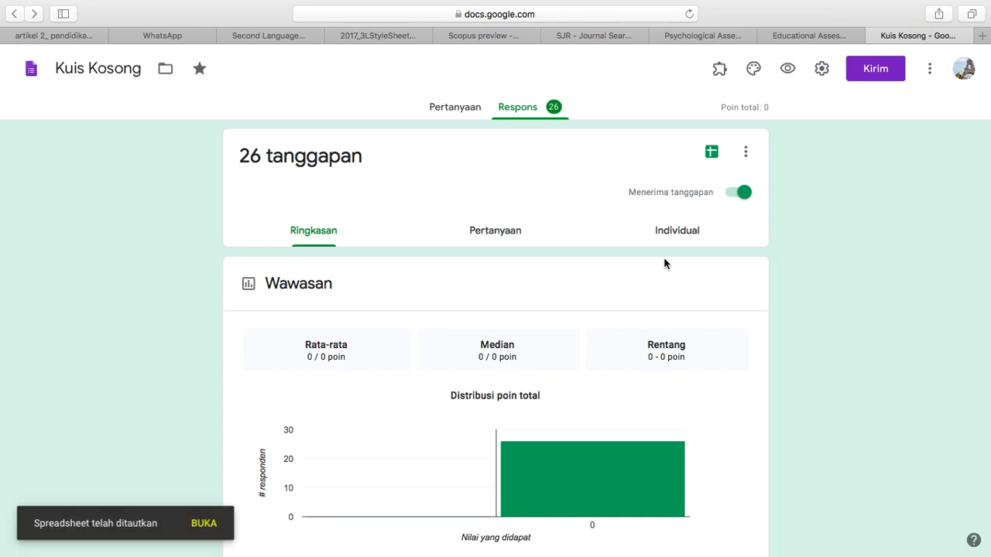
{"action": "left_click", "coordinate": [203, 533]}
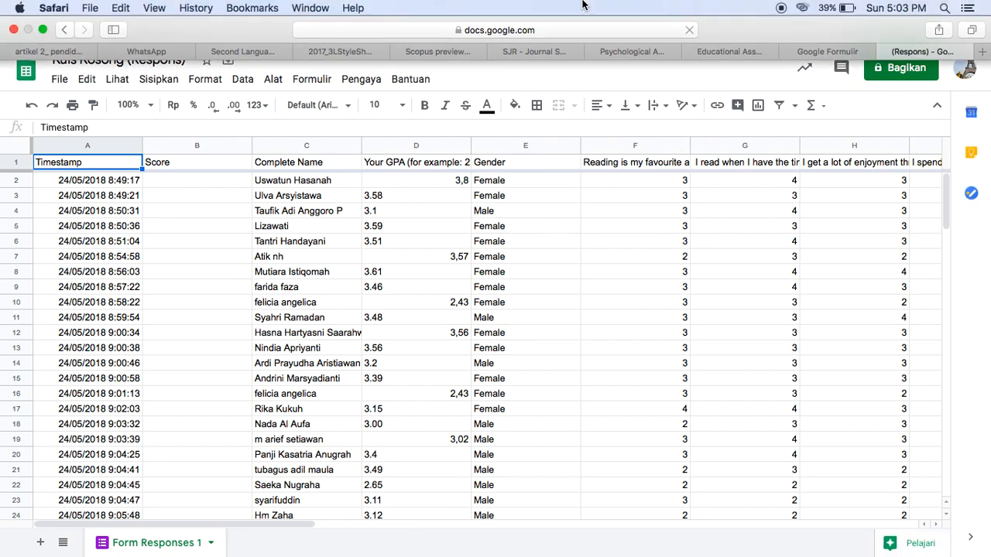
{"action": "mouse_move", "coordinate": [588, 3]}
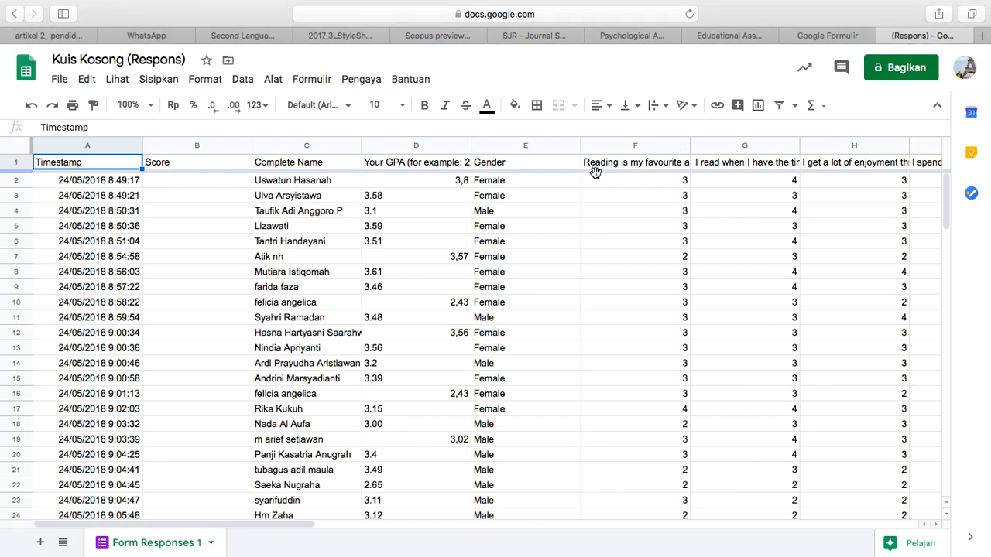
- Copy all questionnaire item columns with their headers and responses, range F1:T27, from the Form Responses 1 sheet
{"action": "scroll", "coordinate": [576, 214], "scroll_direction": "right", "scroll_amount": 2}
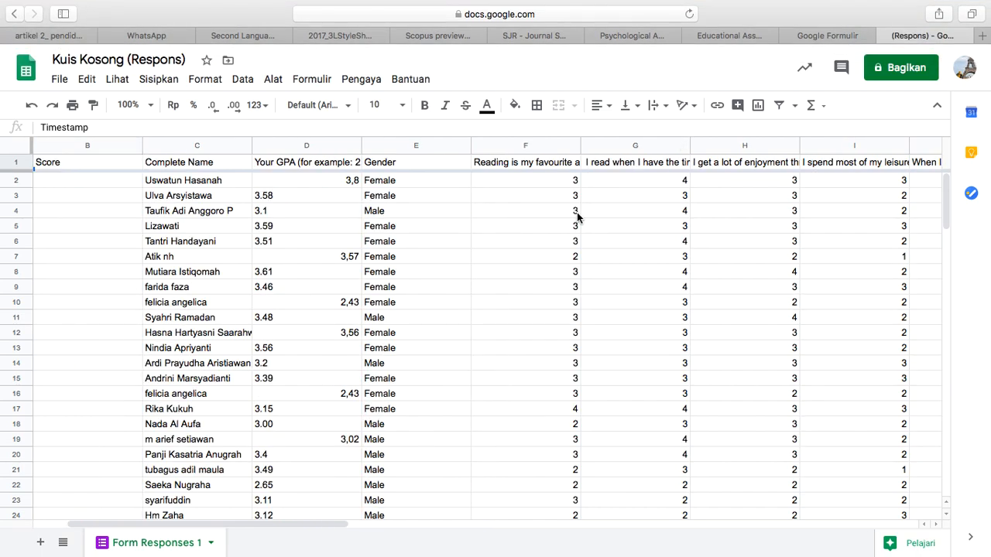
{"action": "left_click", "coordinate": [540, 169]}
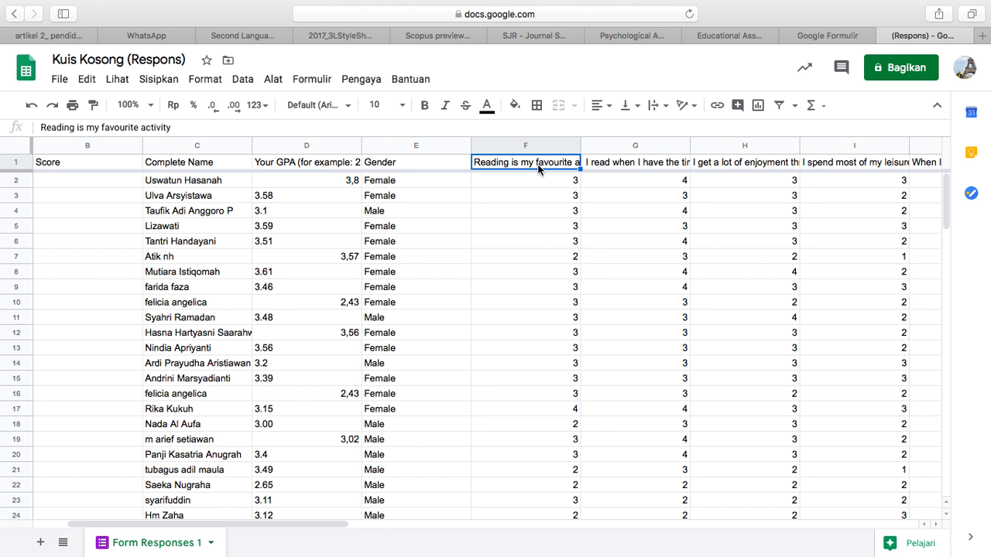
{"action": "key", "text": "Right"}
{"action": "key", "text": "Left"}
{"action": "key", "text": "shift+Right"}
{"action": "key", "text": "shift+Right"}
{"action": "key", "text": "shift+Right"}
{"action": "key", "text": "shift+Right"}
{"action": "key", "text": "shift+Right"}
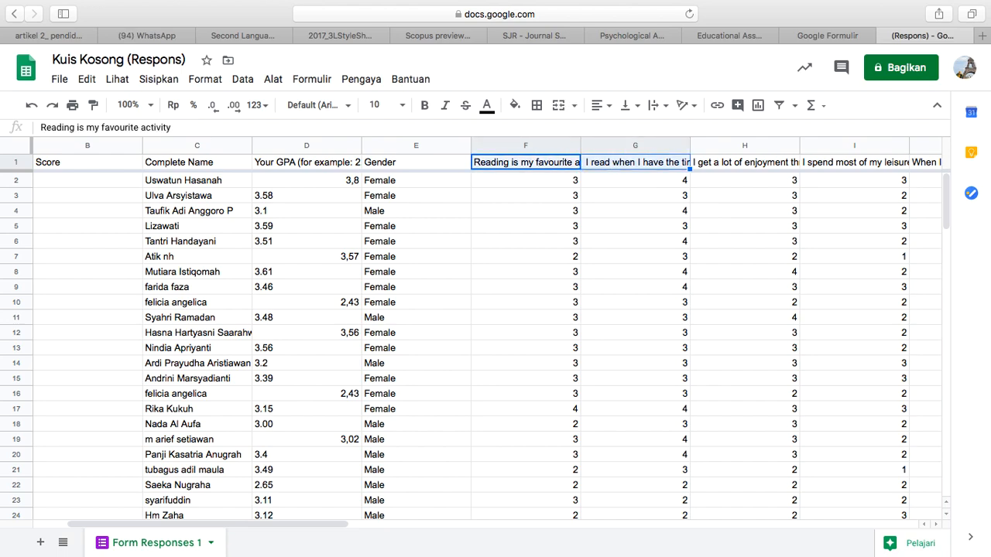
{"action": "key", "text": "shift+Right"}
{"action": "key", "text": "shift+Right"}
{"action": "key", "text": "shift+Right"}
{"action": "key", "text": "shift+Right"}
{"action": "key", "text": "shift+Right"}
{"action": "key", "text": "shift+Right"}
{"action": "key", "text": "shift+Right"}
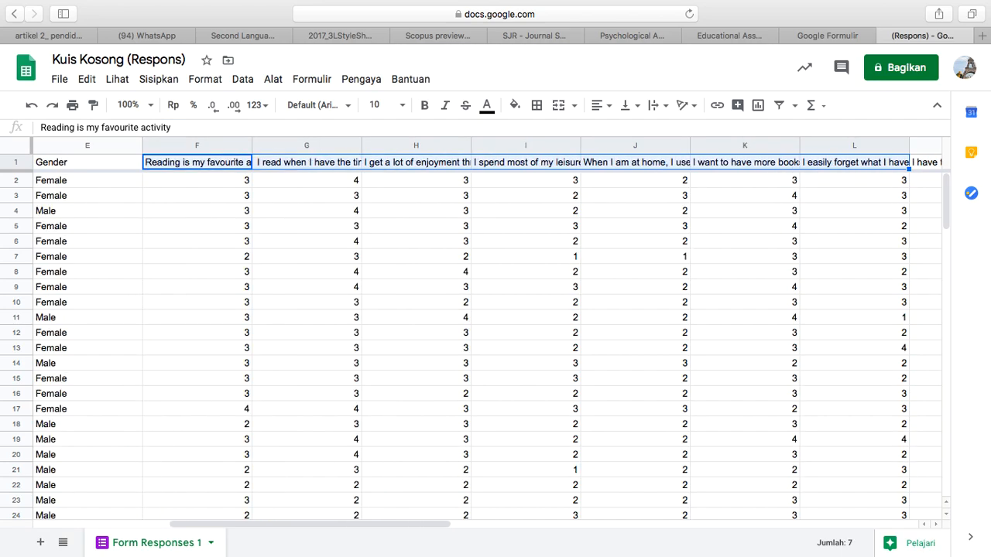
{"action": "key", "text": "shift+Right"}
{"action": "key", "text": "shift+Right"}
{"action": "key", "text": "shift+Right"}
{"action": "key", "text": "shift+Right"}
{"action": "key", "text": "shift+Right"}
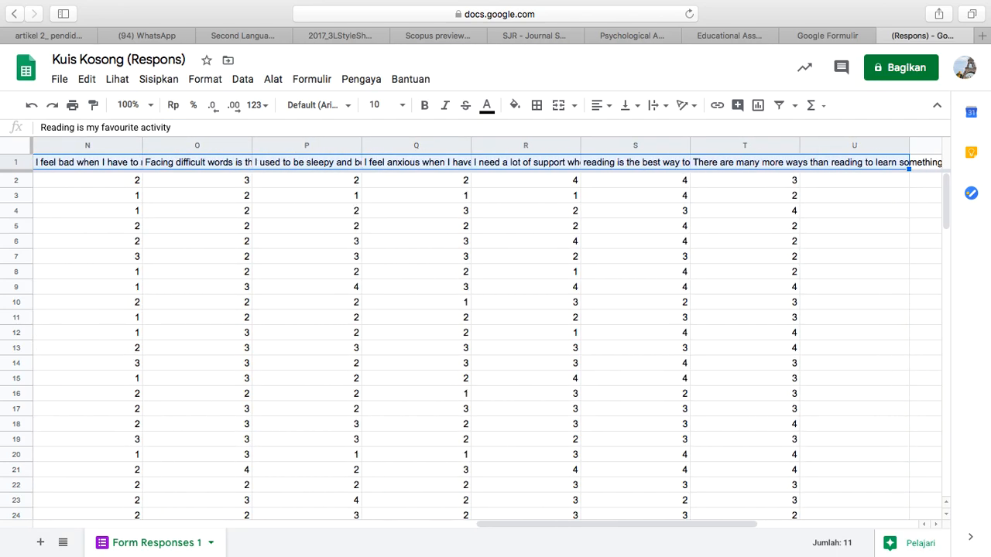
{"action": "key", "text": "shift+Left"}
{"action": "key", "text": "shift+Left"}
{"action": "key", "text": "shift+Left"}
{"action": "key", "text": "shift+Down"}
{"action": "key", "text": "shift+Down"}
{"action": "key", "text": "shift+Down"}
{"action": "key", "text": "shift+Down"}
{"action": "key", "text": "shift+Down"}
{"action": "key", "text": "shift+Down"}
{"action": "key", "text": "shift+Down"}
{"action": "key", "text": "shift+Down"}
{"action": "key", "text": "shift+Down"}
{"action": "key", "text": "shift+Down"}
{"action": "key", "text": "shift+Down"}
{"action": "key", "text": "shift+Down"}
{"action": "key", "text": "shift+Down"}
{"action": "key", "text": "shift+Down"}
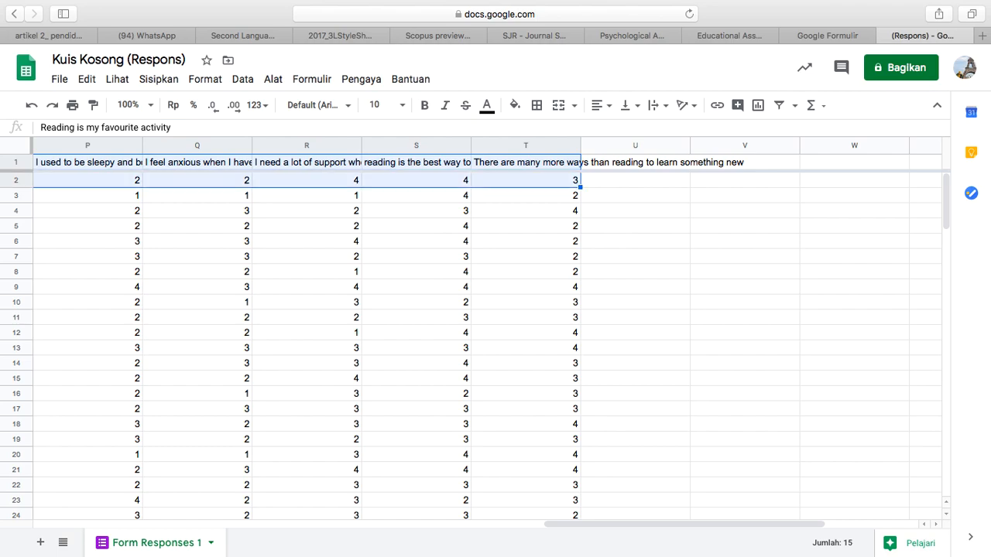
{"action": "key", "text": "shift+Down"}
{"action": "key", "text": "shift+Down"}
{"action": "key", "text": "shift+Down"}
{"action": "key", "text": "shift+Down"}
{"action": "key", "text": "shift+Down"}
{"action": "key", "text": "shift+Down"}
{"action": "key", "text": "shift+Down"}
{"action": "key", "text": "shift+Down"}
{"action": "key", "text": "shift+Down"}
{"action": "key", "text": "shift+Down"}
{"action": "key", "text": "shift+Down"}
{"action": "key", "text": "shift+Down"}
{"action": "key", "text": "shift+Down"}
{"action": "key", "text": "shift+Down"}
{"action": "key", "text": "shift+Down"}
{"action": "key", "text": "shift+Down"}
{"action": "key", "text": "shift+Down"}
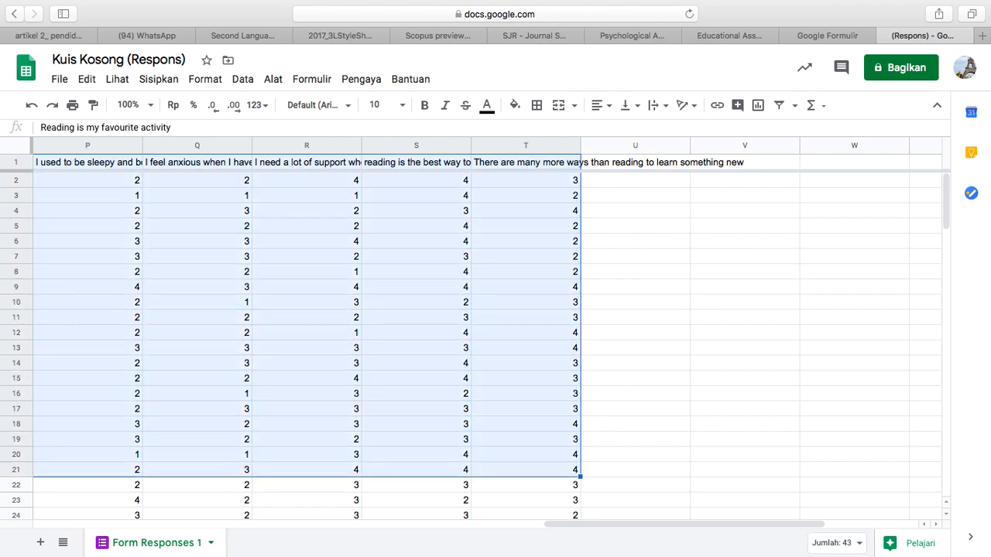
{"action": "key", "text": "shift+Up"}
{"action": "key", "text": "shift+Up"}
{"action": "key", "text": "shift+Up"}
{"action": "key", "text": "shift+Up"}
{"action": "key", "text": "shift+Up"}
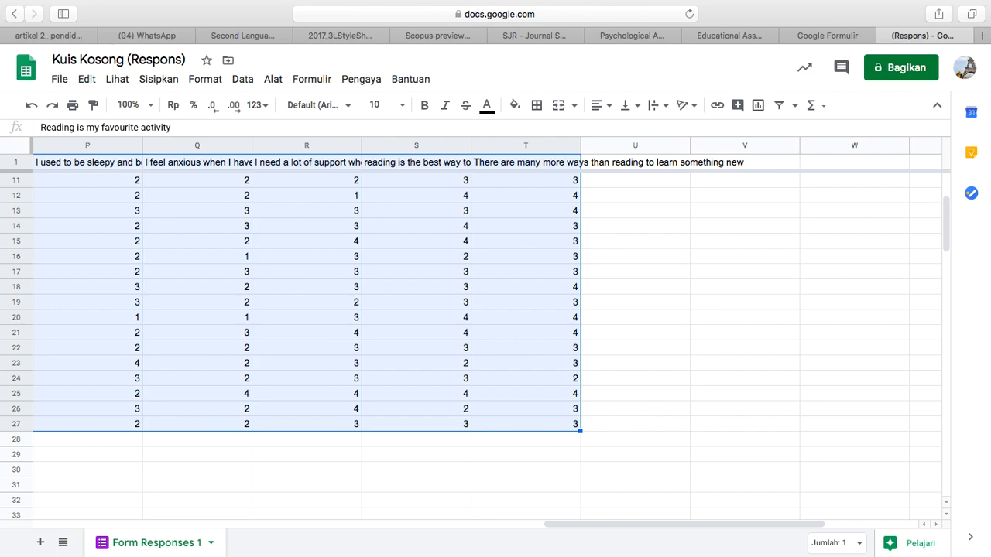
- Add a new sheet and paste the copied questionnaire responses into it starting at cell C1
{"action": "left_click", "coordinate": [41, 542]}
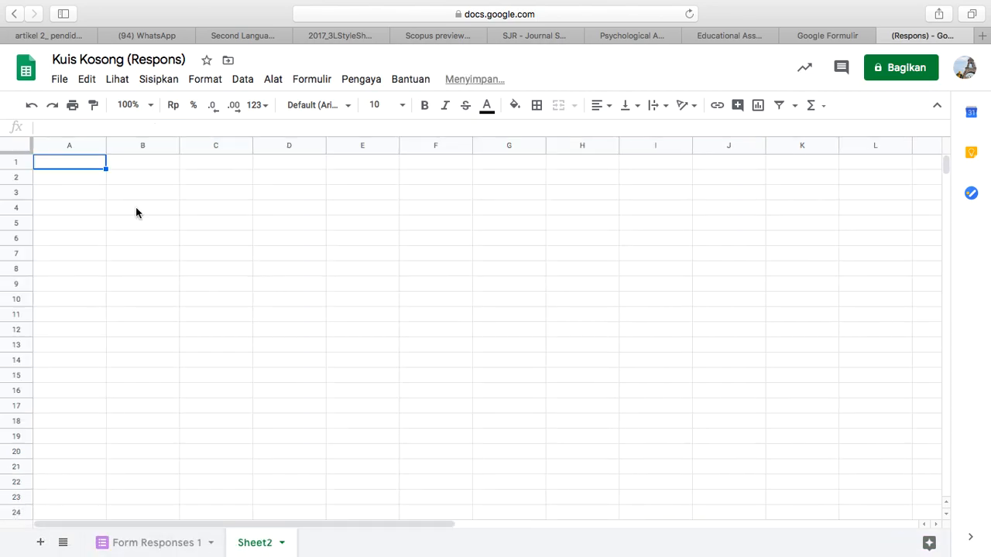
{"action": "key", "text": "Right"}
{"action": "key", "text": "Right"}
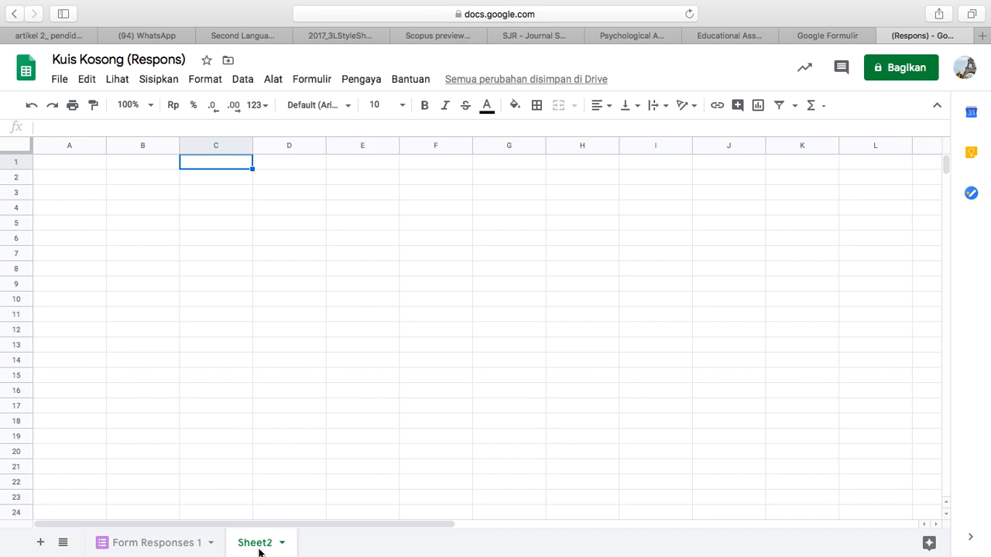
{"action": "key", "text": "super+v"}
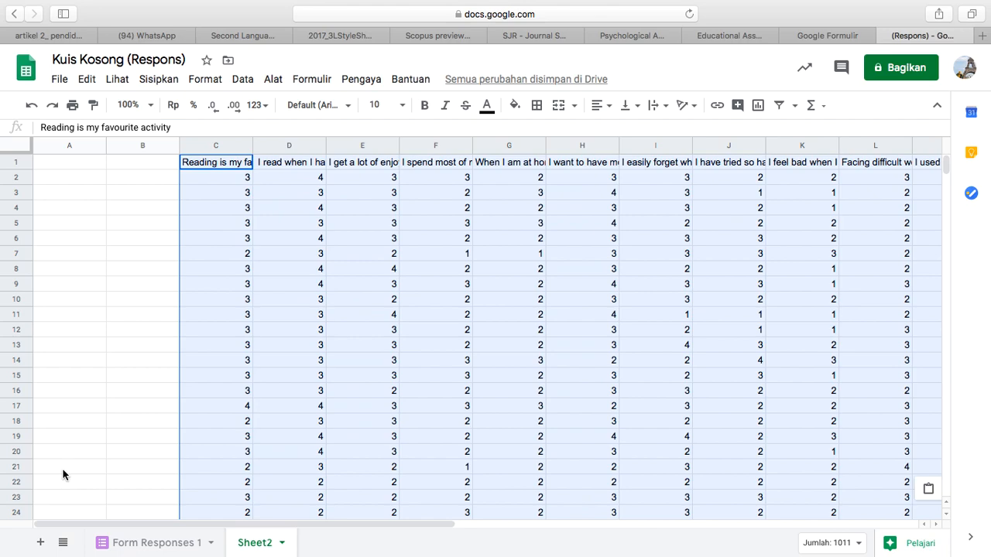
- Try to enter an AVERAGE formula in C28 covering the first item's responses from C2 to C27
{"action": "scroll", "coordinate": [224, 411], "scroll_direction": "down", "scroll_amount": 5}
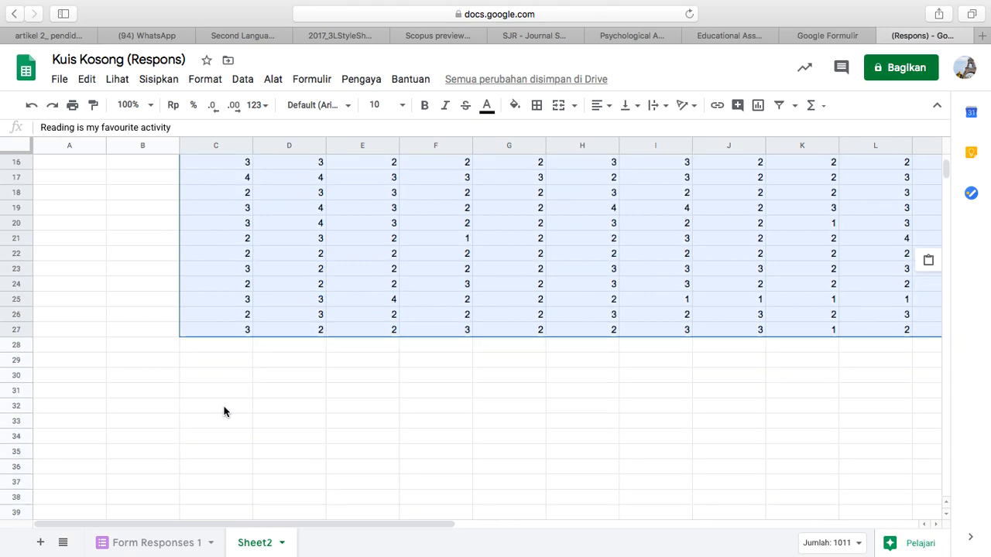
{"action": "left_click", "coordinate": [216, 345]}
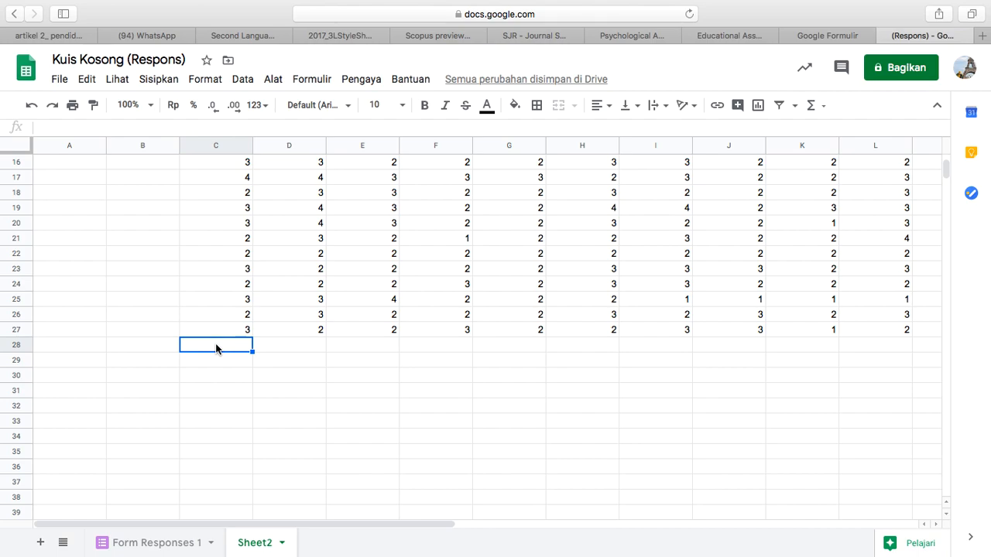
{"action": "type", "text": "="}
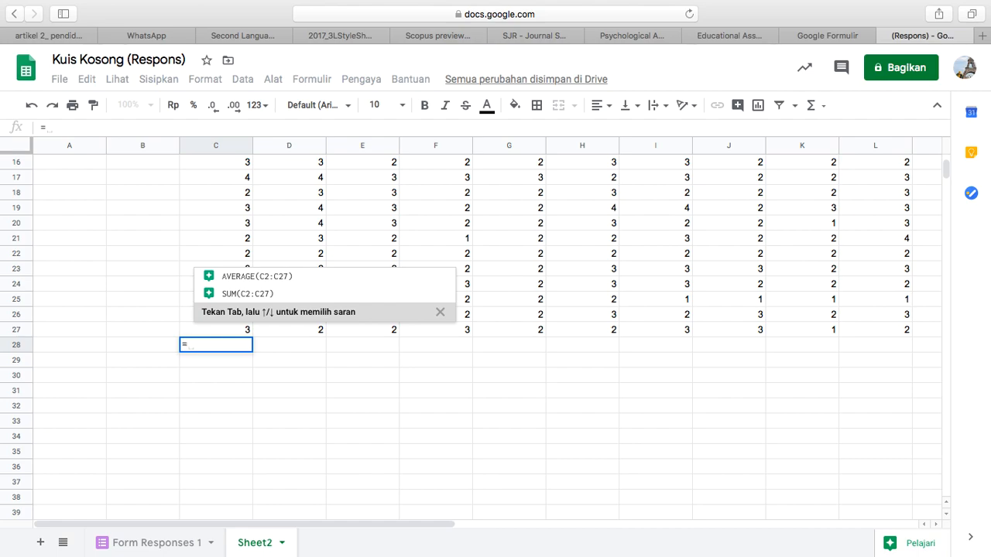
{"action": "type", "text": "average"}
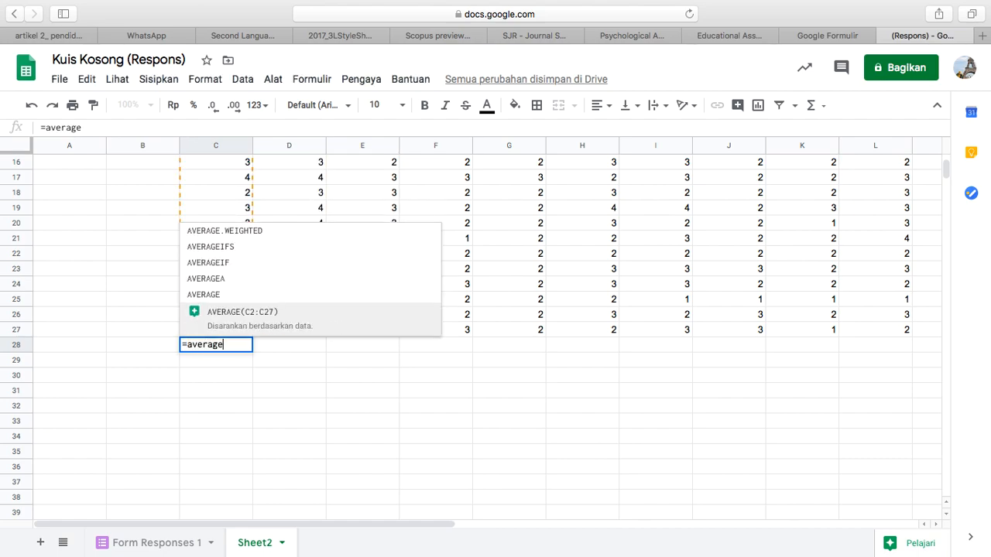
{"action": "type", "text": "("}
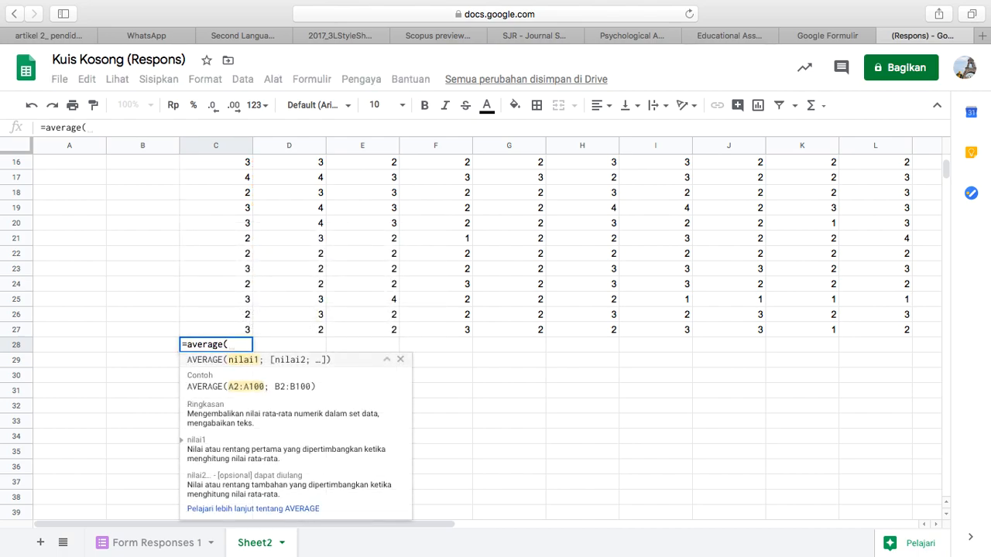
{"action": "scroll", "coordinate": [223, 179], "scroll_direction": "up", "scroll_amount": 5}
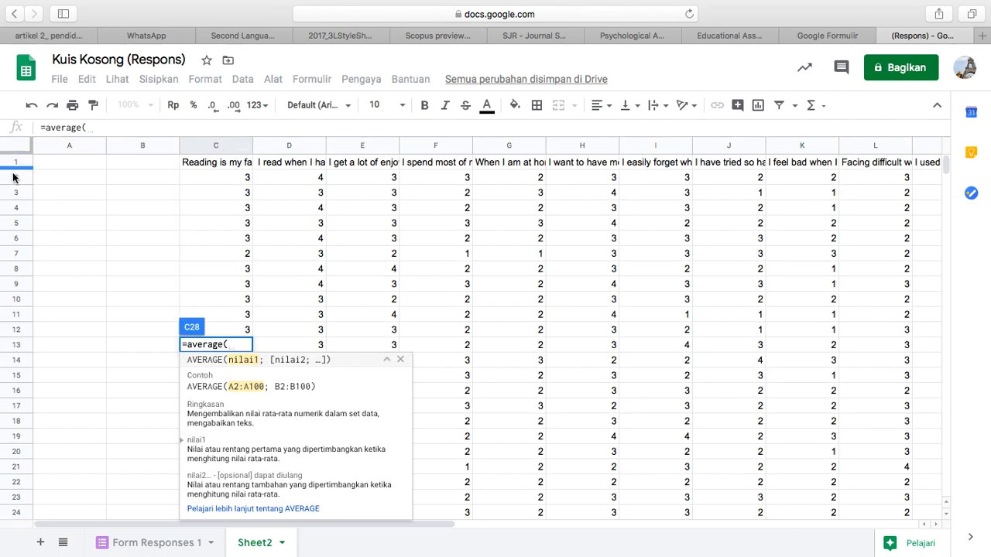
{"action": "left_click", "coordinate": [245, 179]}
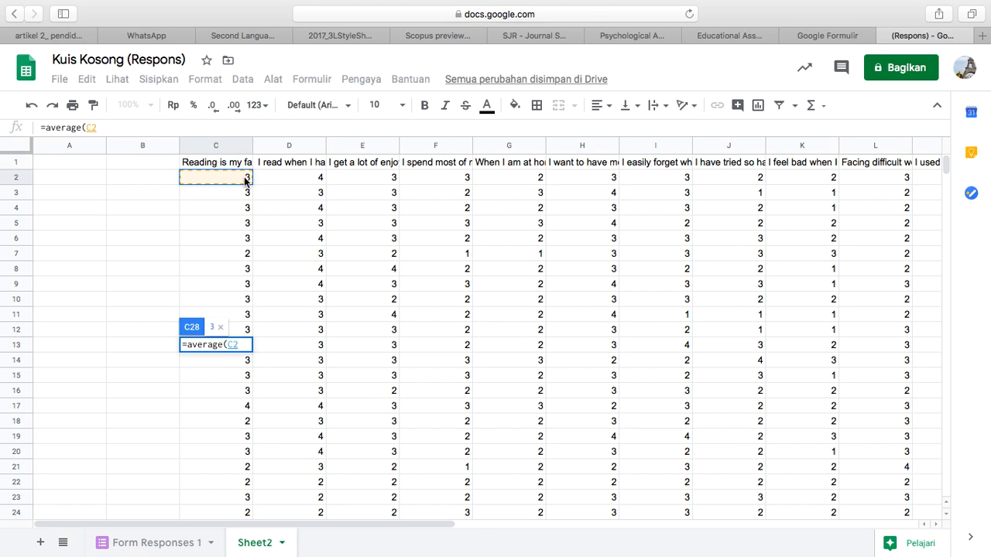
{"action": "type", "text": ":"}
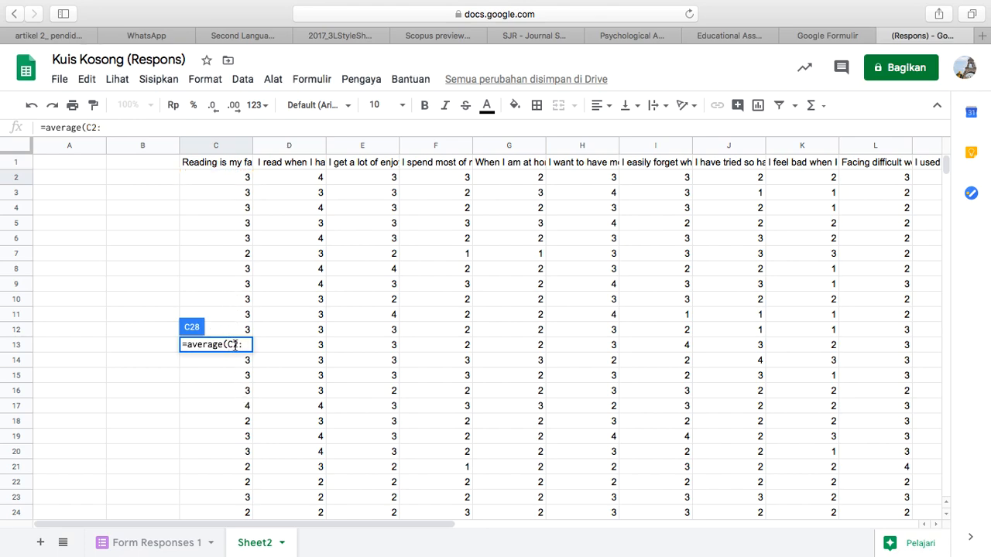
{"action": "scroll", "coordinate": [239, 358], "scroll_direction": "down", "scroll_amount": 10}
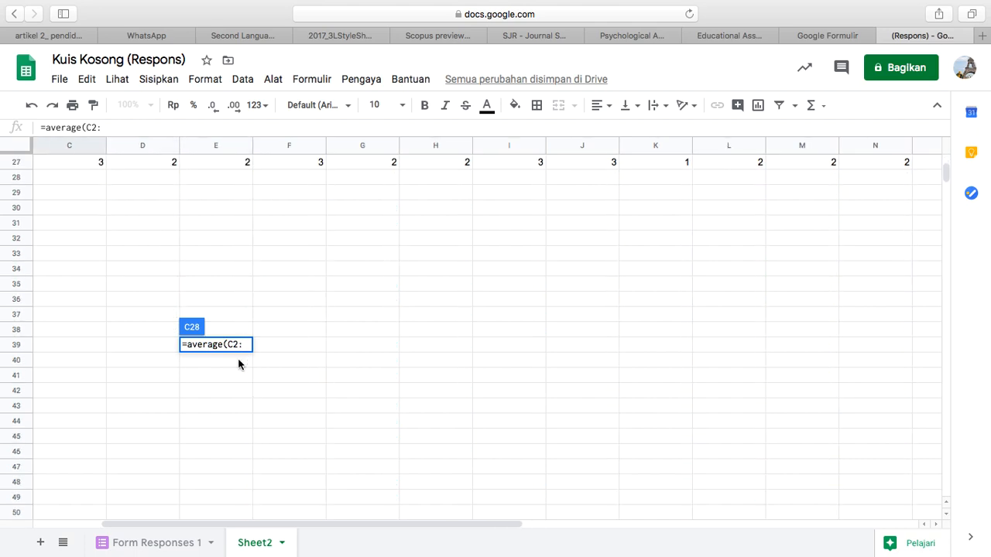
{"action": "scroll", "coordinate": [238, 358], "scroll_direction": "up", "scroll_amount": 3}
{"action": "scroll", "coordinate": [239, 358], "scroll_direction": "right", "scroll_amount": 1}
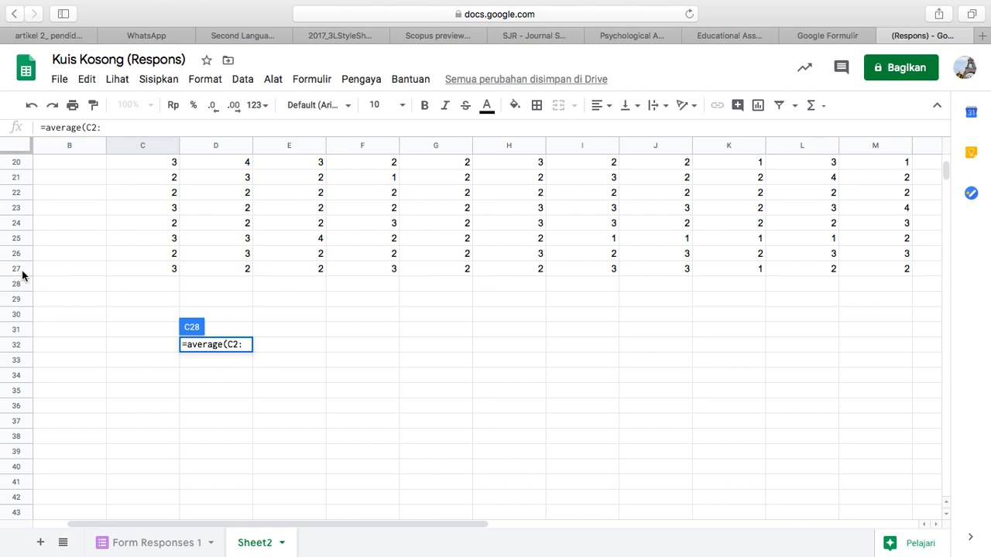
{"action": "left_click", "coordinate": [164, 266]}
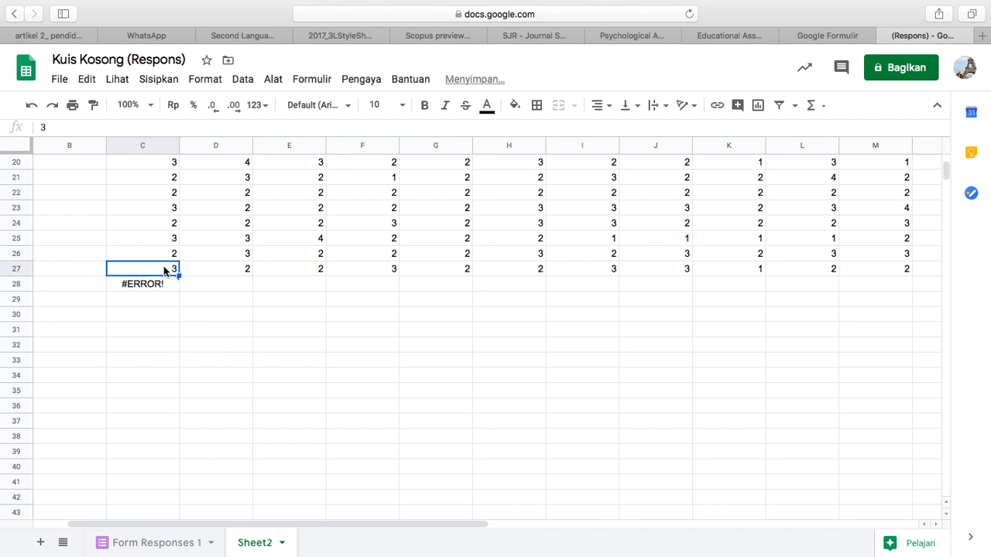
- Replace the faulty formula in C28 with =average(c2;c27)
{"action": "mouse_move", "coordinate": [165, 287]}
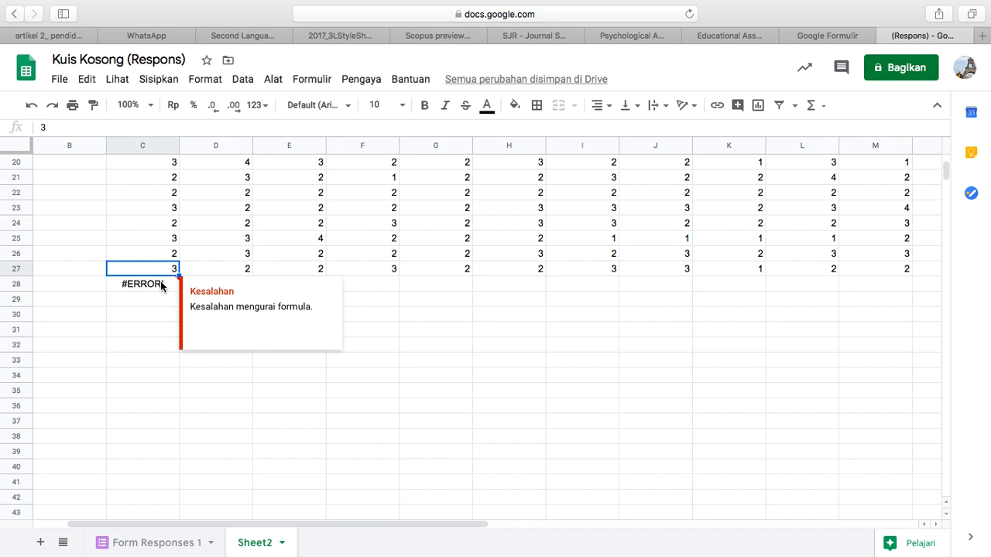
{"action": "left_click", "coordinate": [157, 291]}
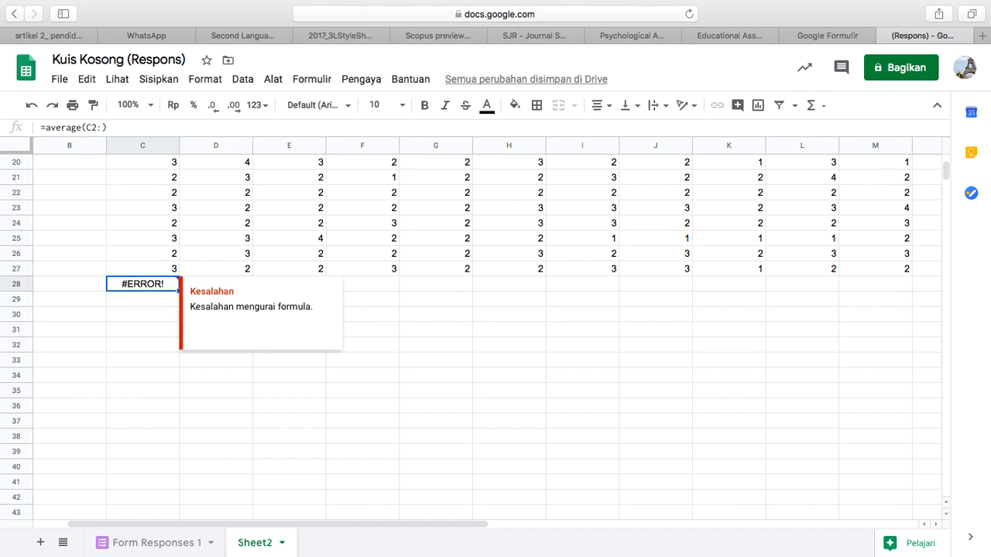
{"action": "type", "text": "=averge"}
{"action": "key", "text": "BackSpace"}
{"action": "key", "text": "BackSpace"}
{"action": "type", "text": "age"}
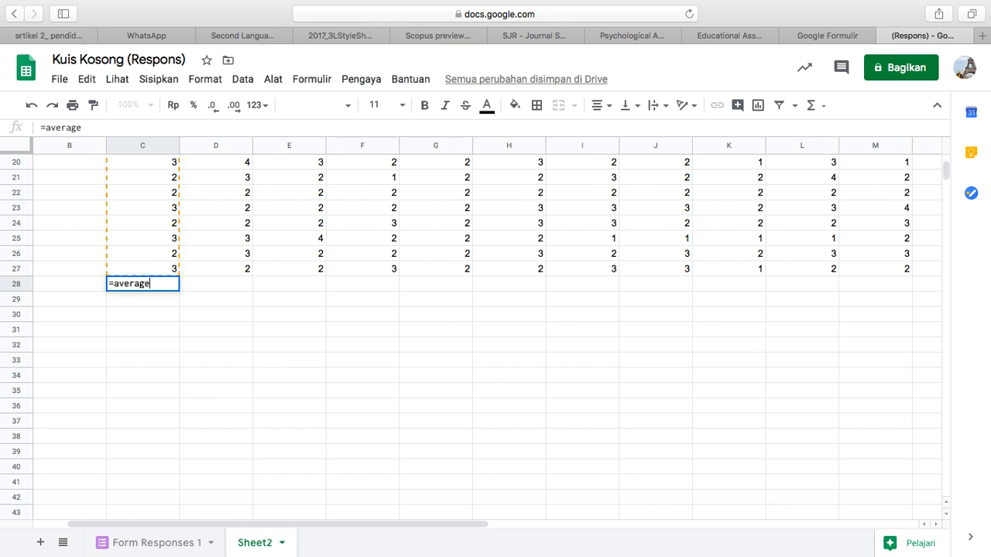
{"action": "type", "text": "(c2"}
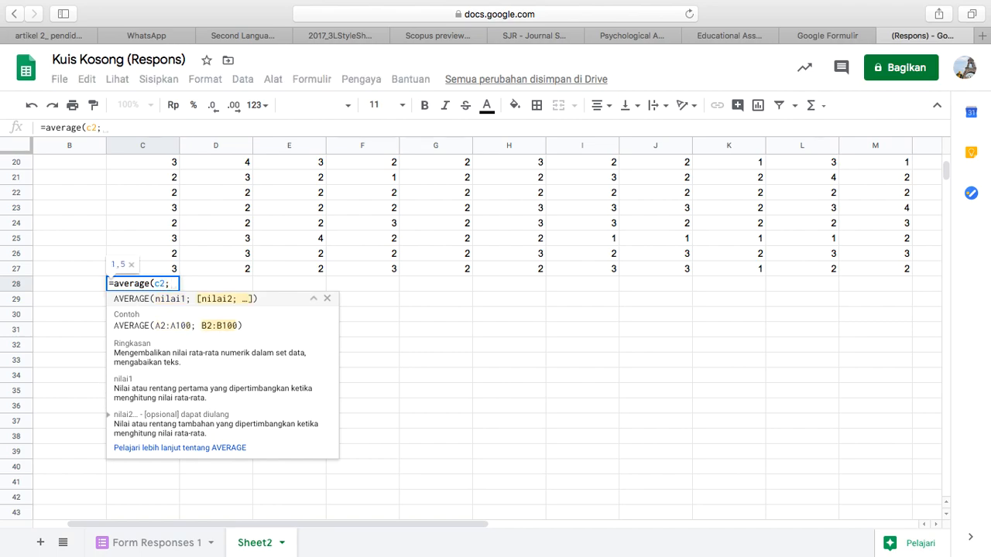
{"action": "type", "text": ";c27)"}
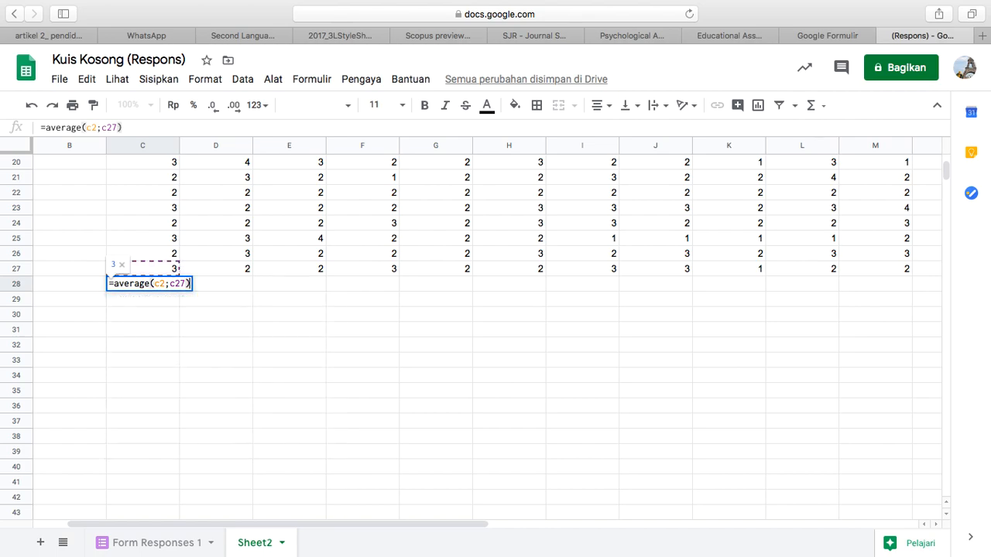
{"action": "key", "text": "Return"}
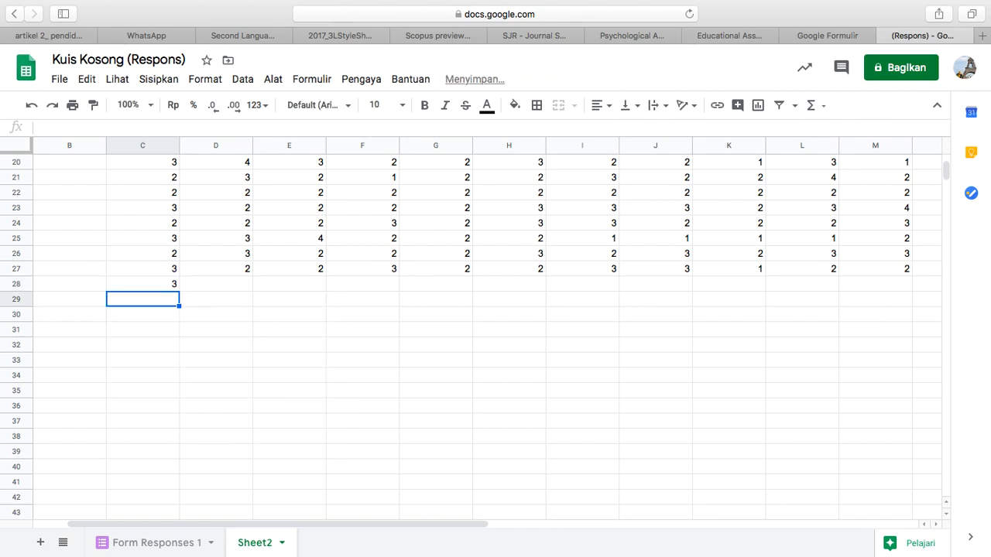
- Label cell B28, beside the first item's average, as mean
{"action": "left_click", "coordinate": [142, 284]}
{"action": "left_click", "coordinate": [70, 284]}
{"action": "type", "text": "average"}
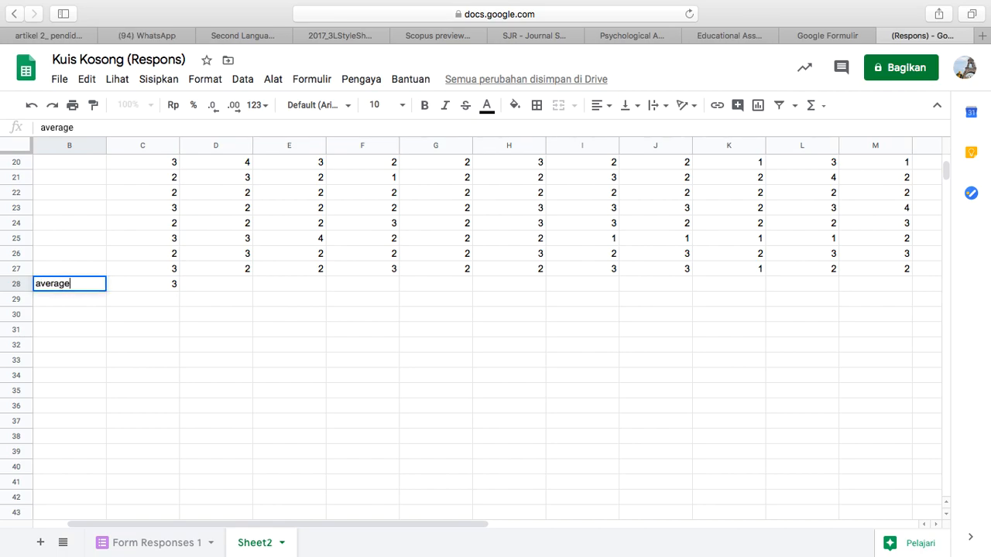
{"action": "key", "text": "Tab"}
{"action": "left_click", "coordinate": [69, 284]}
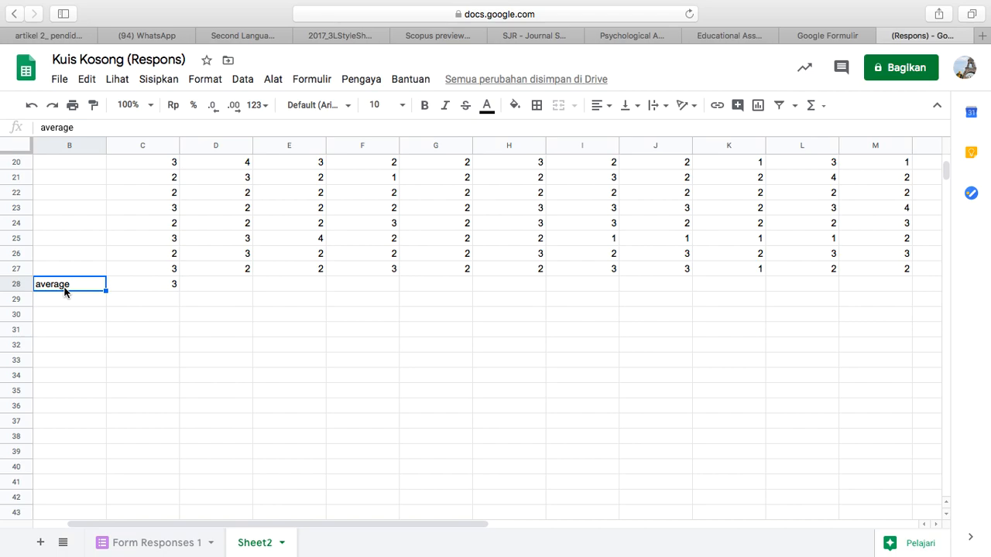
{"action": "type", "text": "mean"}
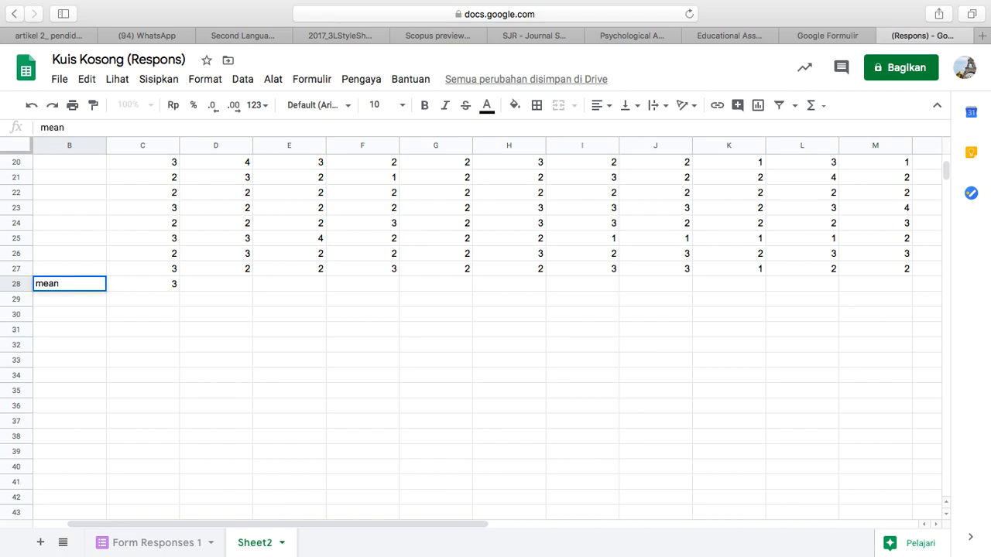
{"action": "key", "text": "Tab"}
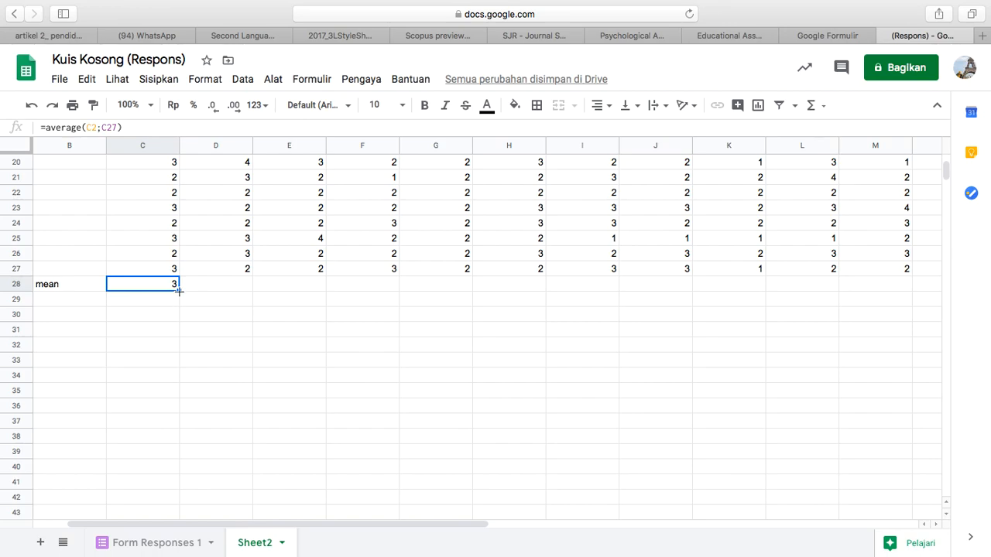
- Fill the average formula from C28 across row 28 to column Q
{"action": "left_click_drag", "start_coordinate": [179, 290], "coordinate": [394, 285]}
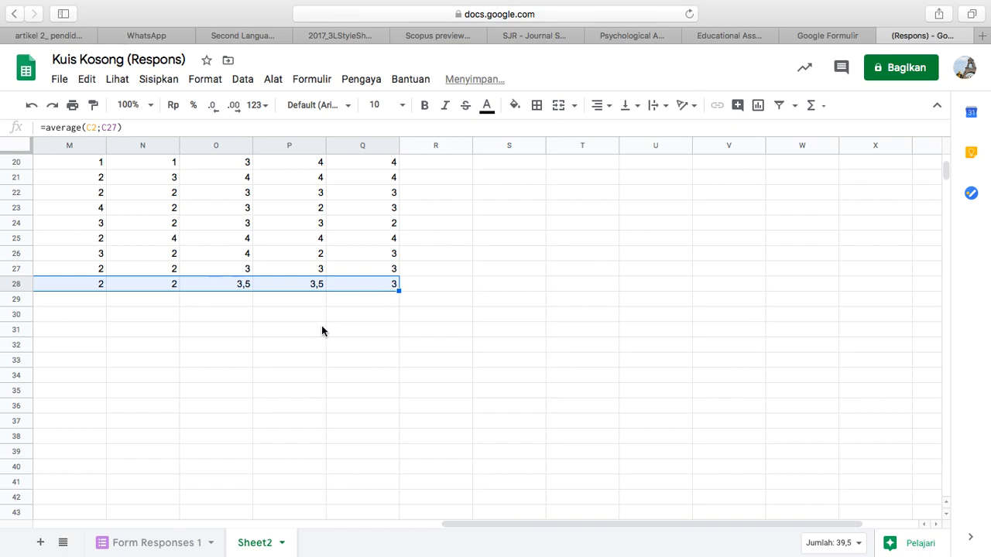
{"action": "scroll", "coordinate": [334, 335], "scroll_direction": "left", "scroll_amount": 5}
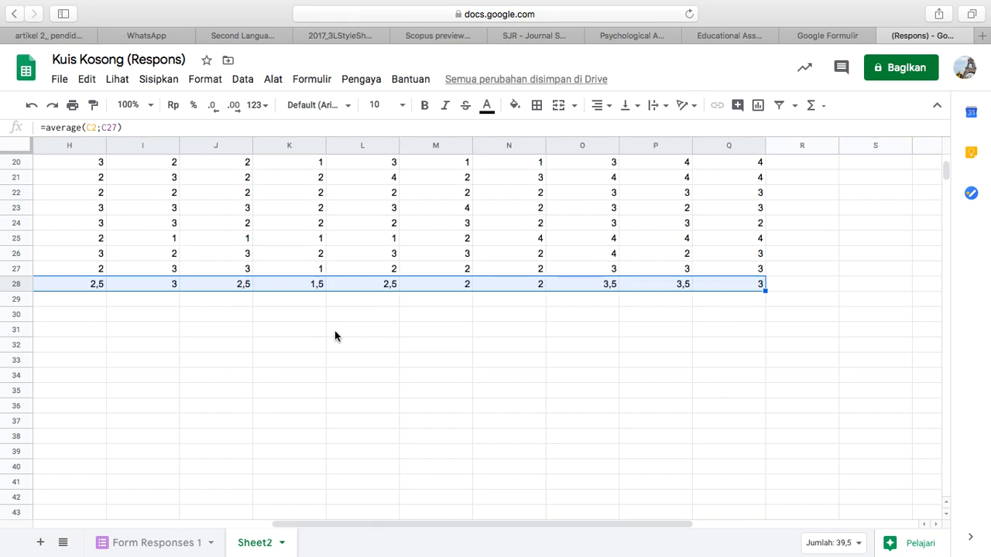
{"action": "scroll", "coordinate": [335, 335], "scroll_direction": "left", "scroll_amount": 7}
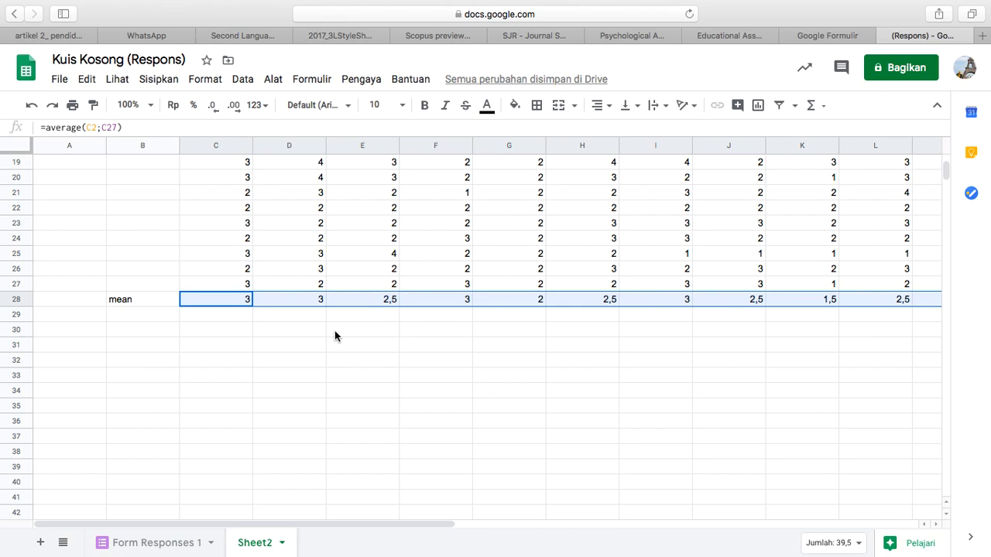
- Label cell B29, below the mean label, as standard deviation
{"action": "left_click", "coordinate": [130, 315]}
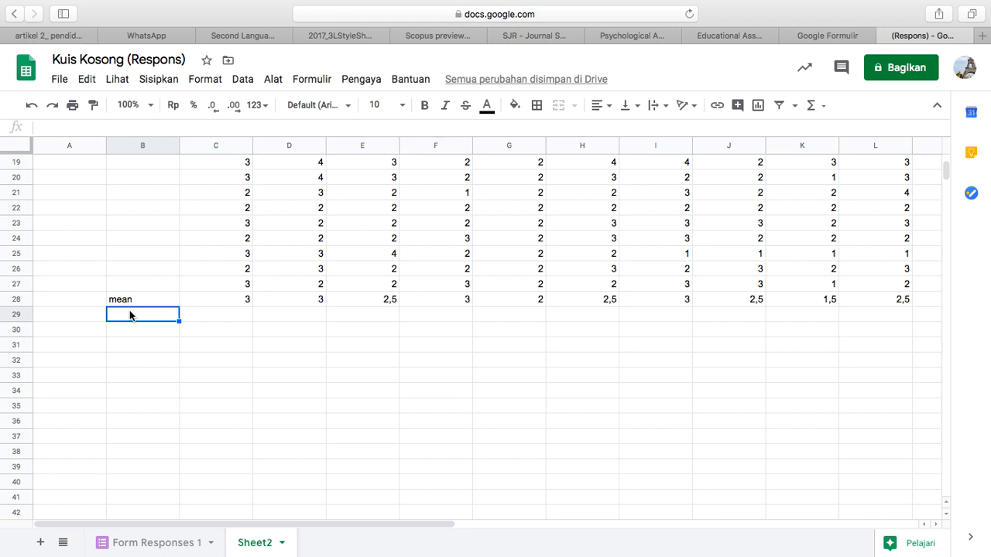
{"action": "type", "text": "standard deviation"}
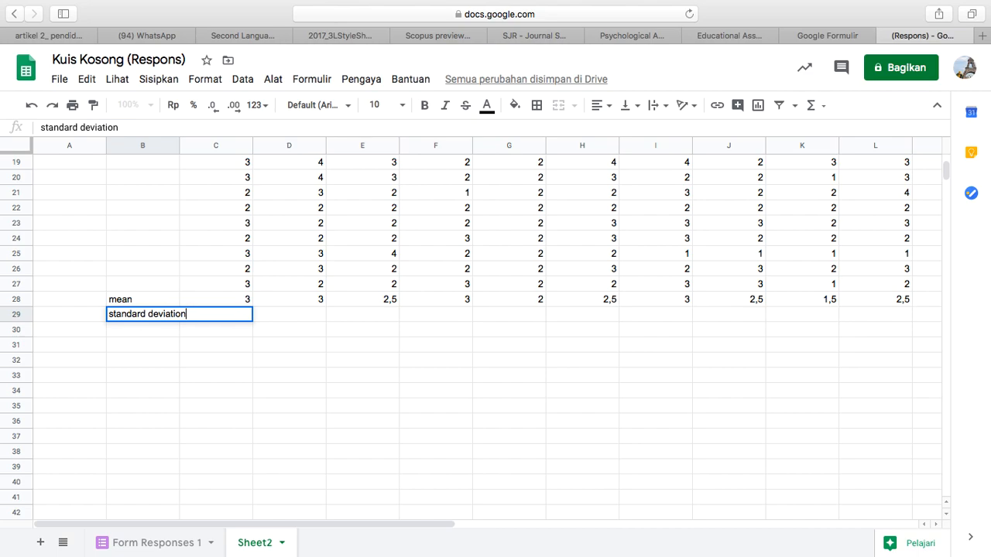
{"action": "left_click", "coordinate": [225, 349]}
- Enter the formula =stdev(c2;c27) in C29 for the first questionnaire item
{"action": "left_click", "coordinate": [226, 313]}
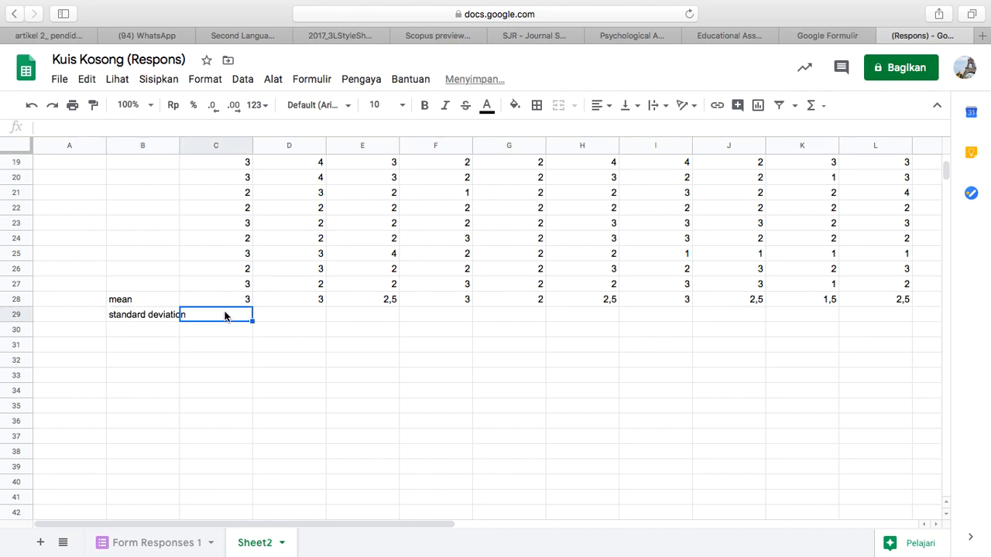
{"action": "type", "text": "="}
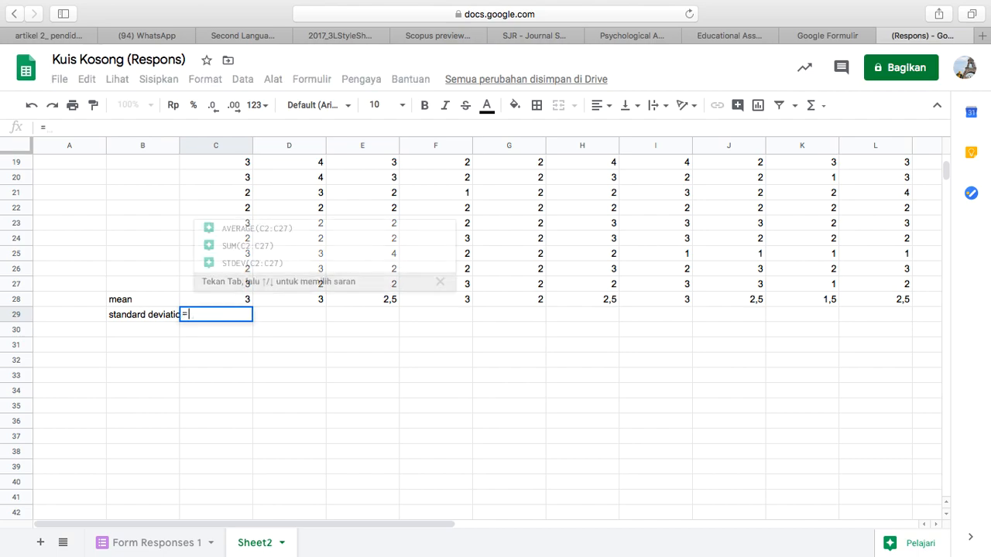
{"action": "type", "text": "s"}
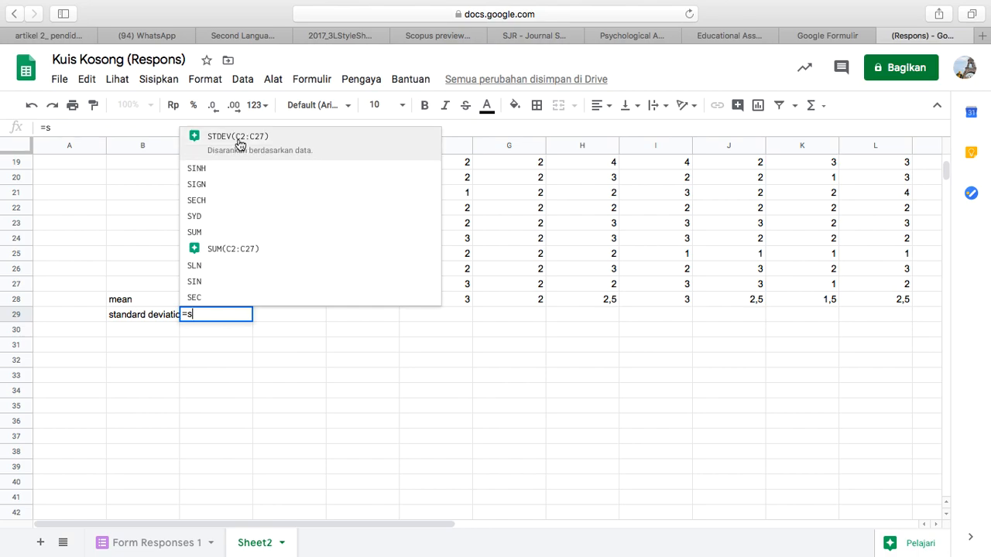
{"action": "type", "text": "tde"}
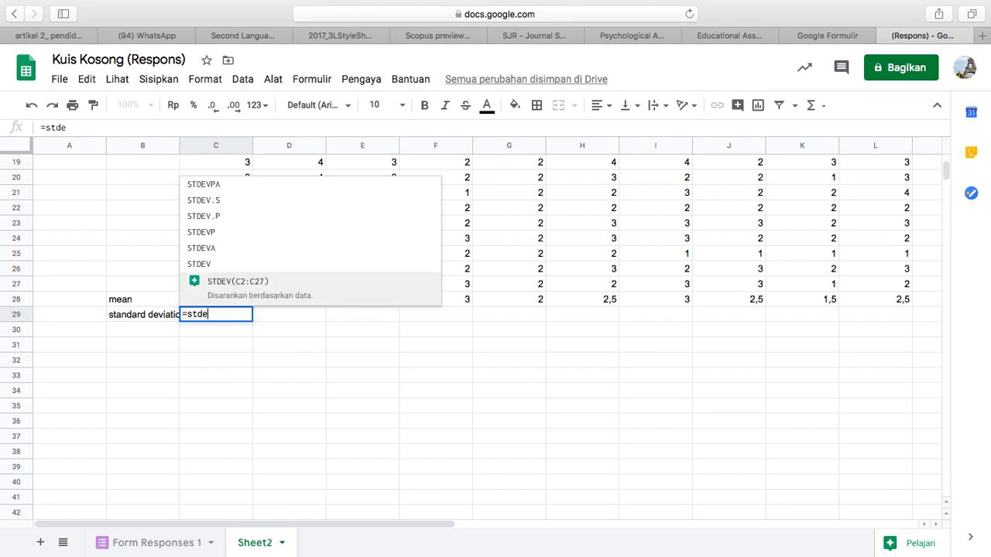
{"action": "type", "text": "v("}
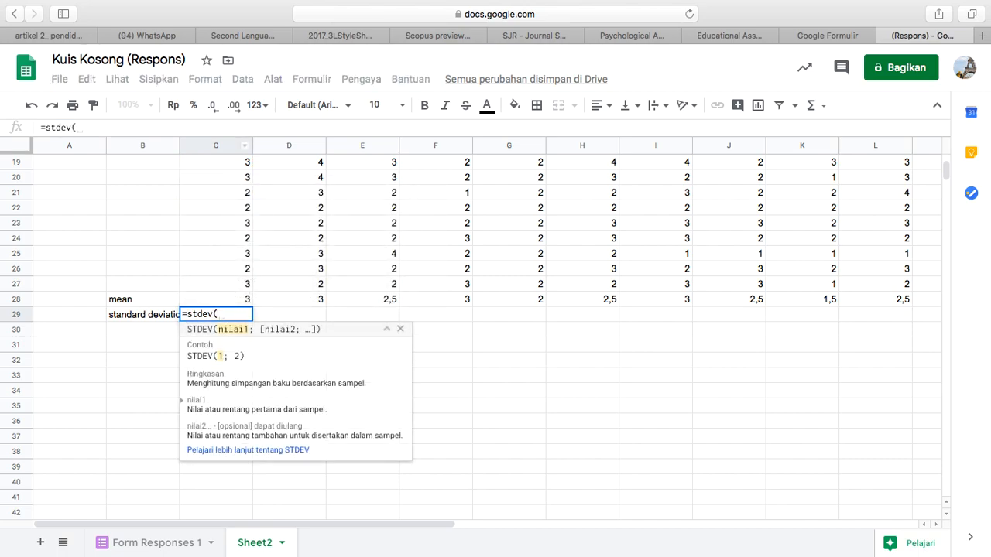
{"action": "type", "text": "c2;c27"}
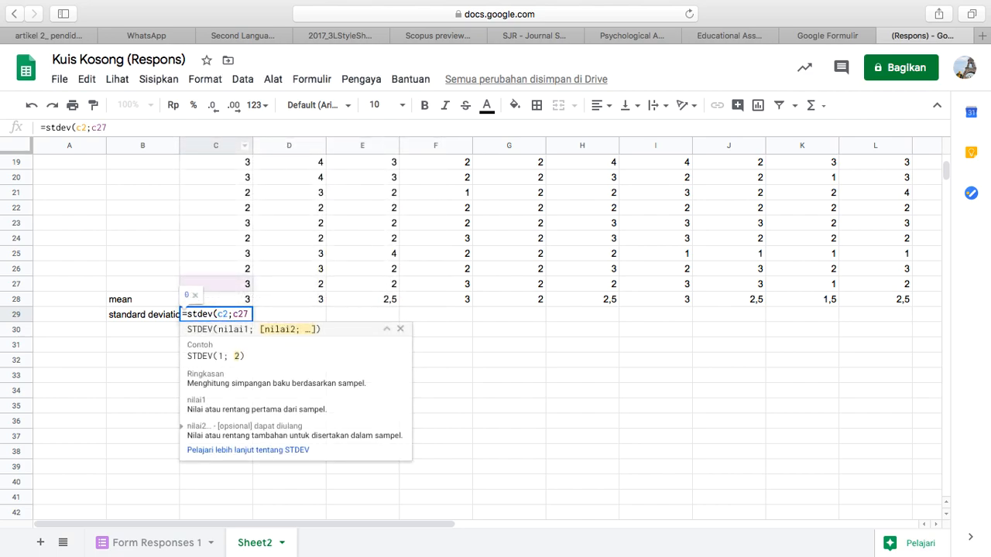
{"action": "type", "text": ")"}
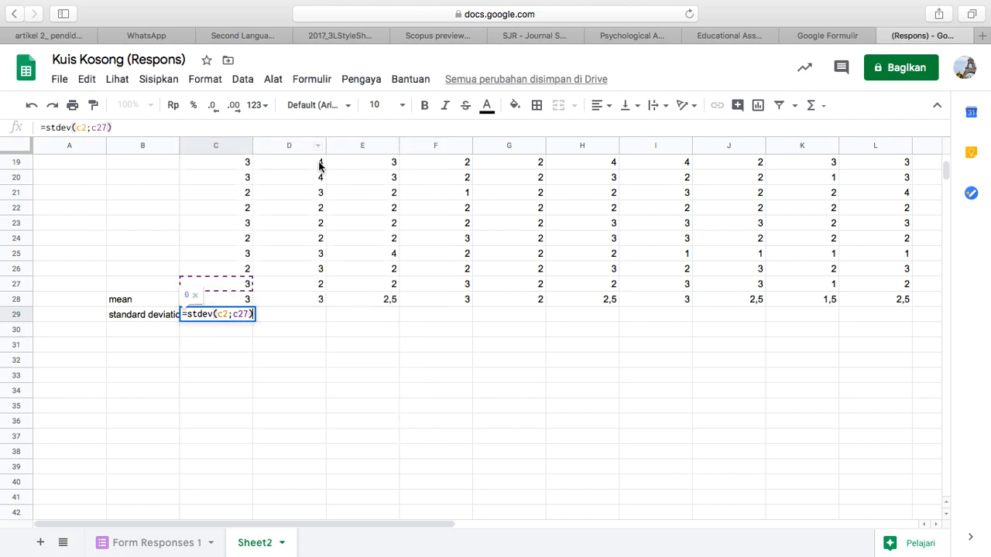
{"action": "left_click", "coordinate": [237, 314]}
{"action": "key", "text": "Return"}
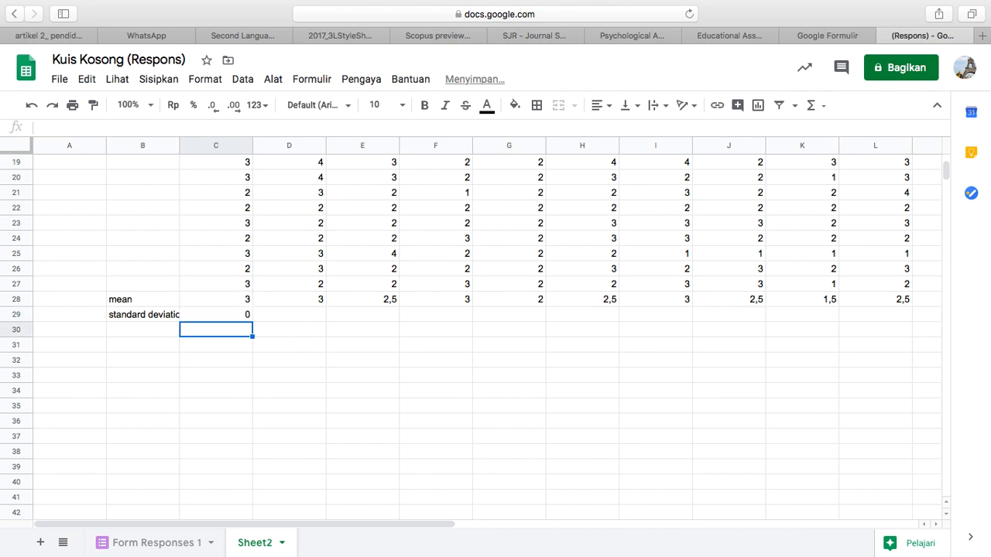
- Fill the standard deviation formula from C29 across row 29 to column Q
{"action": "left_click", "coordinate": [223, 316]}
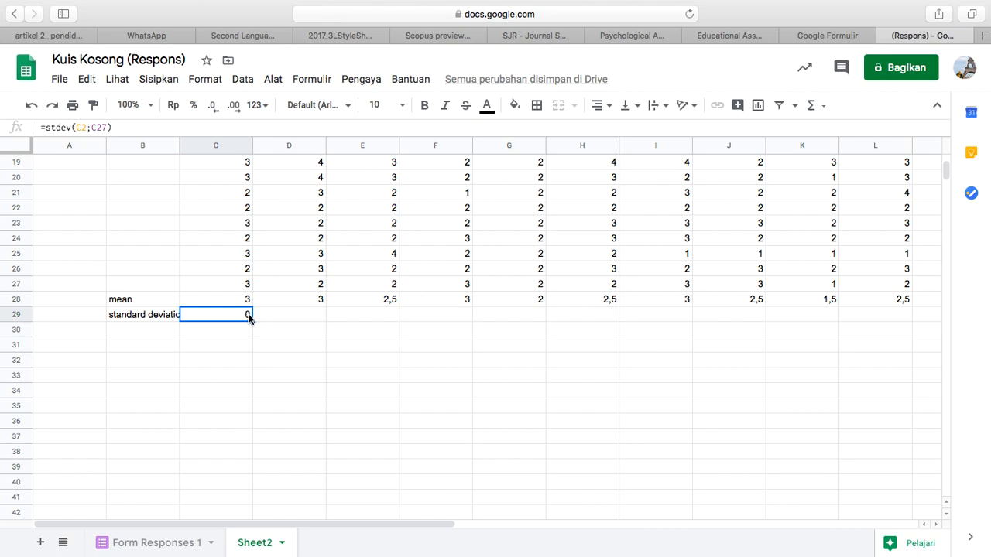
{"action": "left_click_drag", "start_coordinate": [253, 321], "coordinate": [707, 321]}
{"action": "left_click_drag", "start_coordinate": [694, 315], "coordinate": [684, 314]}
{"action": "left_click", "coordinate": [577, 378]}
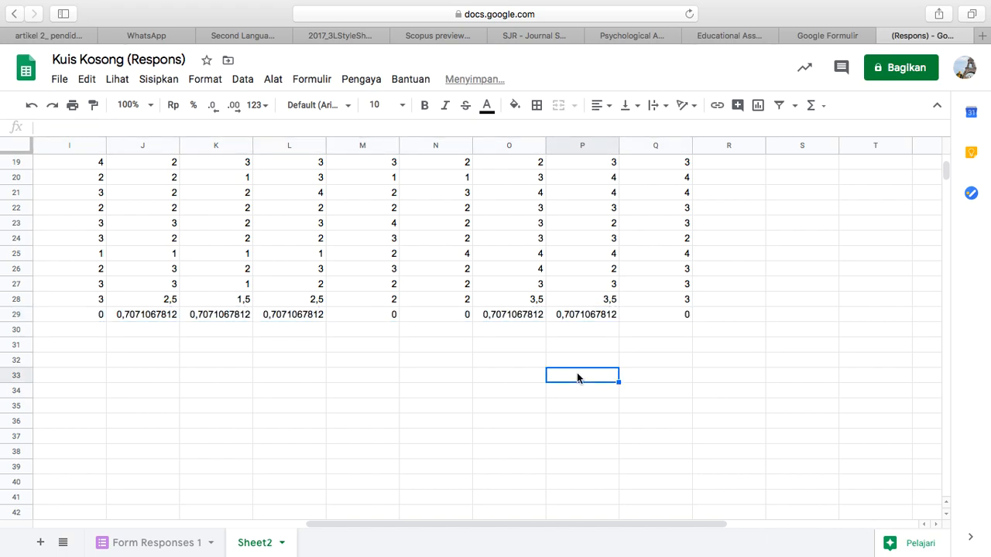
{"action": "scroll", "coordinate": [577, 378], "scroll_direction": "left", "scroll_amount": 8}
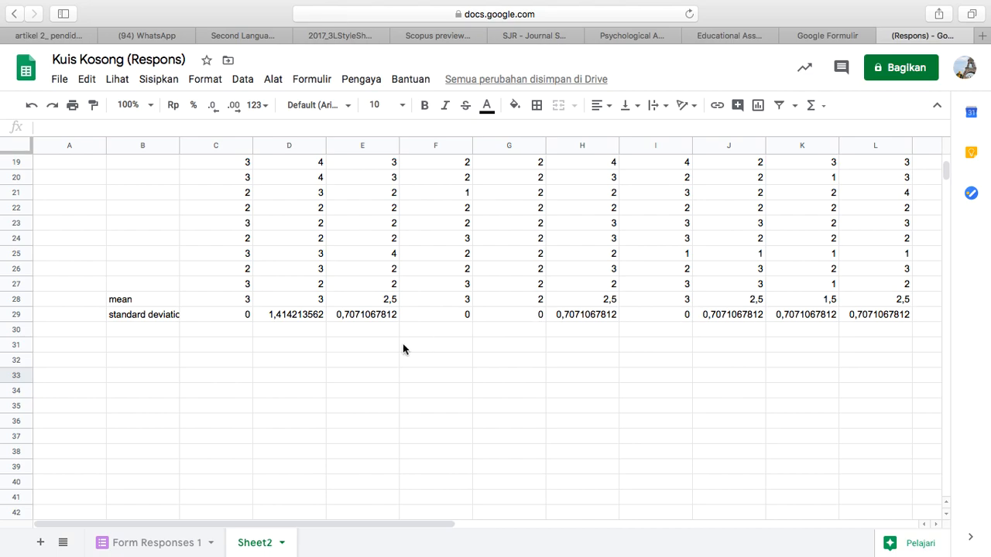
- Copy the questionnaire item headers in row 1, range C1:Q1
{"action": "scroll", "coordinate": [346, 365], "scroll_direction": "up", "scroll_amount": 3}
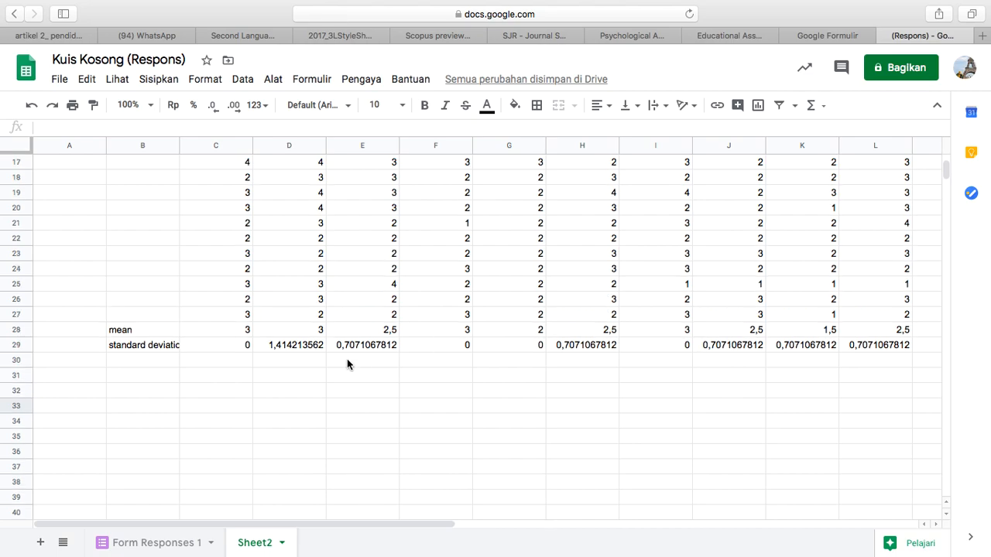
{"action": "scroll", "coordinate": [346, 365], "scroll_direction": "up", "scroll_amount": 3}
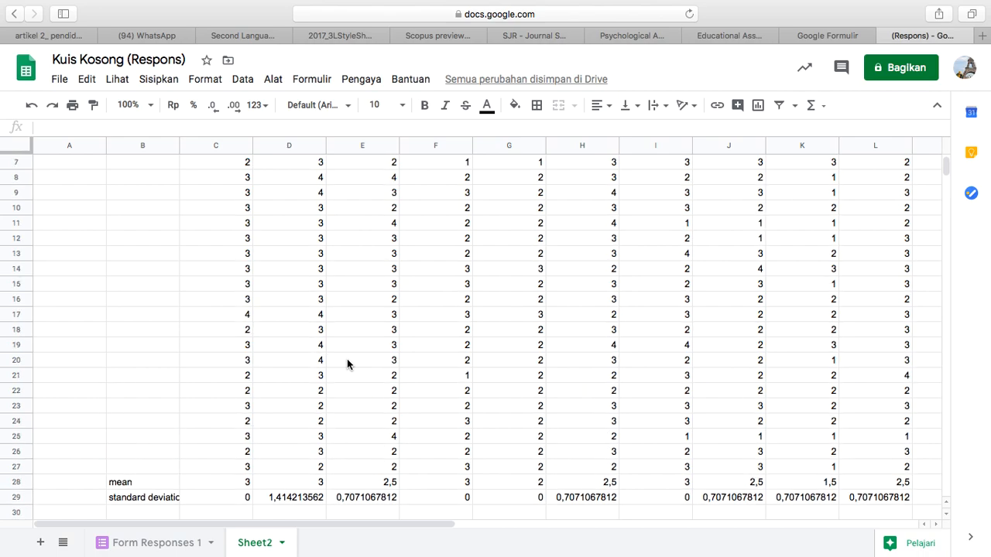
{"action": "scroll", "coordinate": [347, 365], "scroll_direction": "up", "scroll_amount": 3}
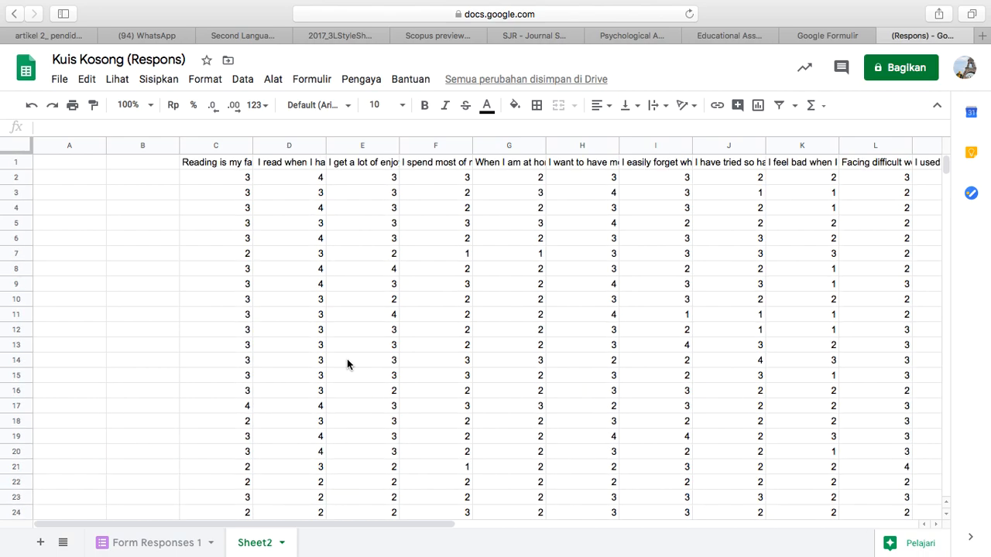
{"action": "left_click", "coordinate": [238, 166]}
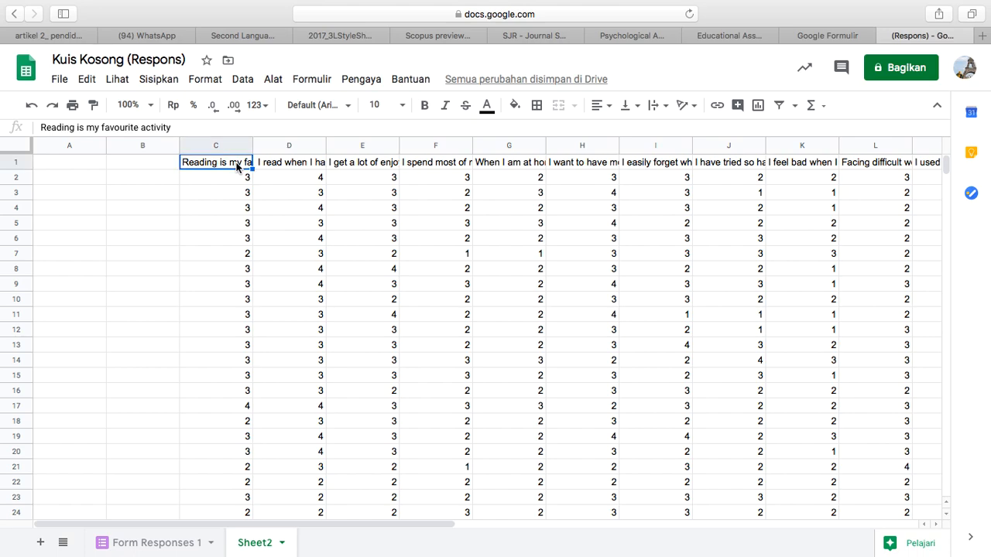
{"action": "key", "text": "shift+Right"}
{"action": "key", "text": "shift+Right"}
{"action": "key", "text": "shift+Right"}
{"action": "key", "text": "shift+Right"}
{"action": "key", "text": "shift+Right"}
{"action": "key", "text": "shift+Right"}
{"action": "key", "text": "shift+Right"}
{"action": "key", "text": "shift+Right"}
{"action": "key", "text": "shift+Right"}
{"action": "key", "text": "shift+Right"}
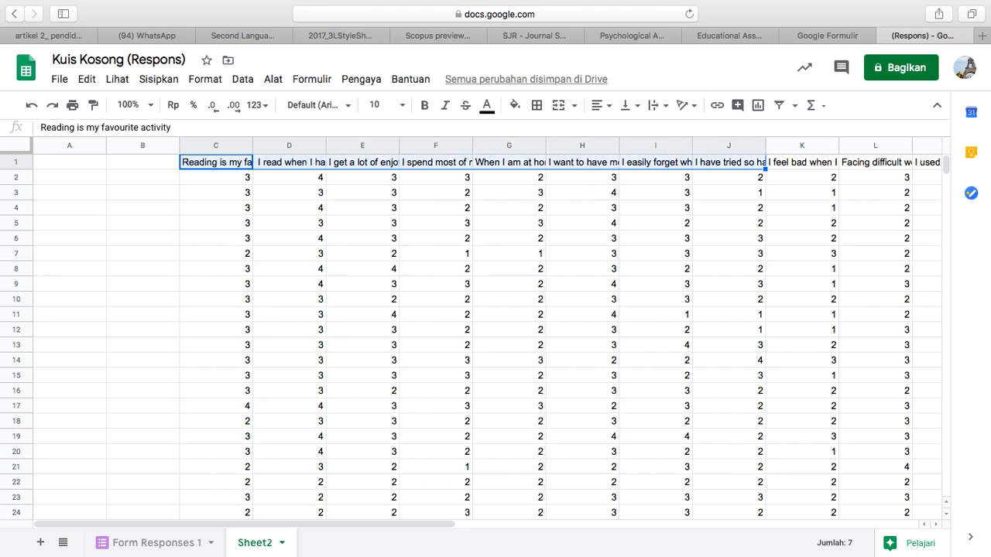
{"action": "key", "text": "shift+Right"}
{"action": "key", "text": "shift+Right"}
{"action": "key", "text": "shift+Right"}
{"action": "key", "text": "shift+Right"}
{"action": "key", "text": "shift+Right"}
{"action": "key", "text": "shift+Right"}
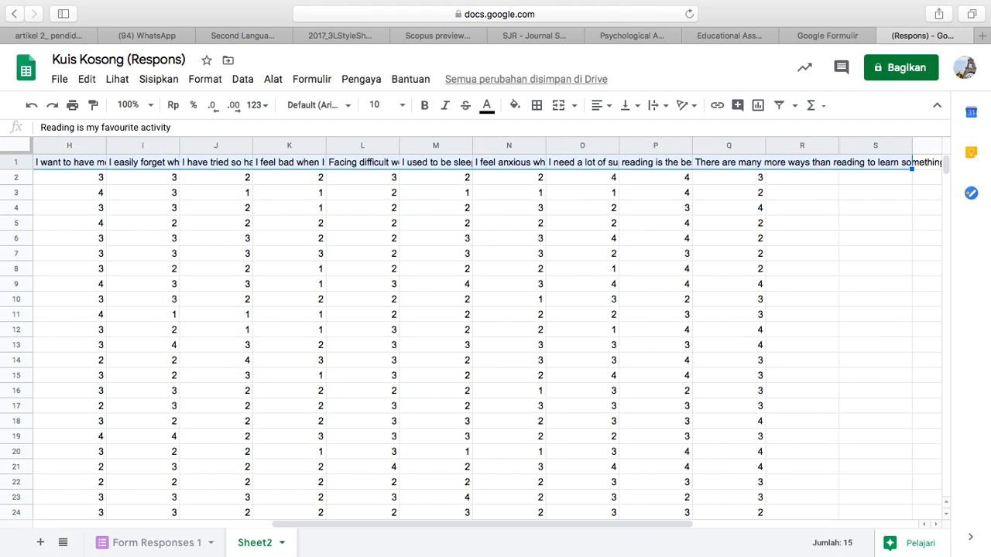
{"action": "key", "text": "shift+Left"}
{"action": "key", "text": "shift+Left"}
{"action": "key", "text": "shift+Left"}
{"action": "key", "text": "shift+Right"}
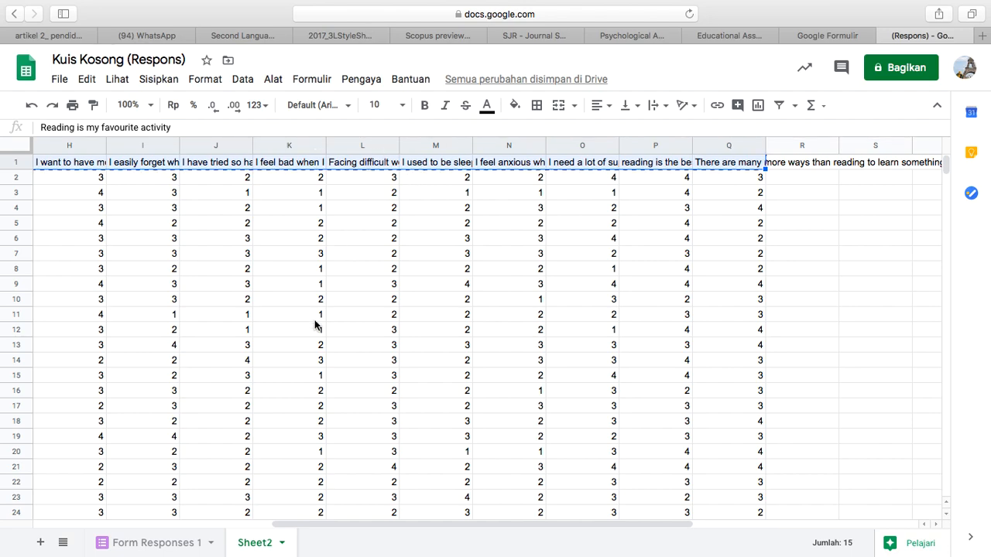
- Paste the copied item headers below the data, starting at cell A33
{"action": "scroll", "coordinate": [317, 326], "scroll_direction": "down", "scroll_amount": 5}
{"action": "scroll", "coordinate": [315, 325], "scroll_direction": "left", "scroll_amount": 6}
{"action": "scroll", "coordinate": [316, 325], "scroll_direction": "left", "scroll_amount": 1}
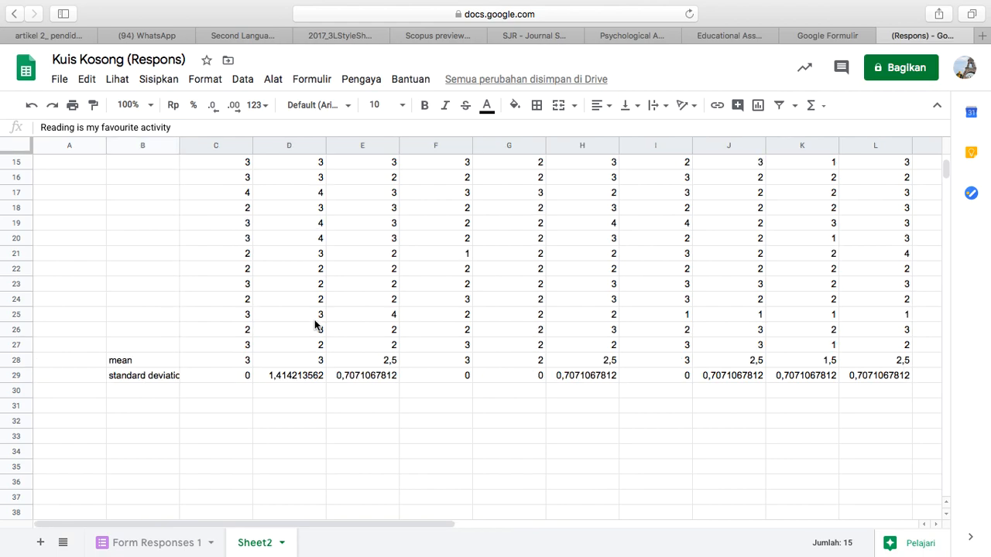
{"action": "scroll", "coordinate": [314, 320], "scroll_direction": "down", "scroll_amount": 2}
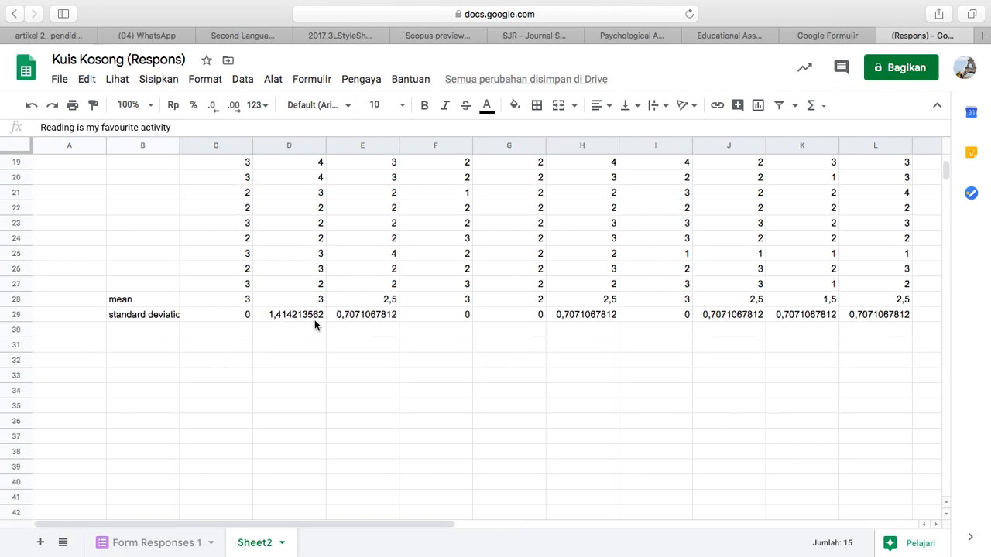
{"action": "left_click", "coordinate": [70, 375]}
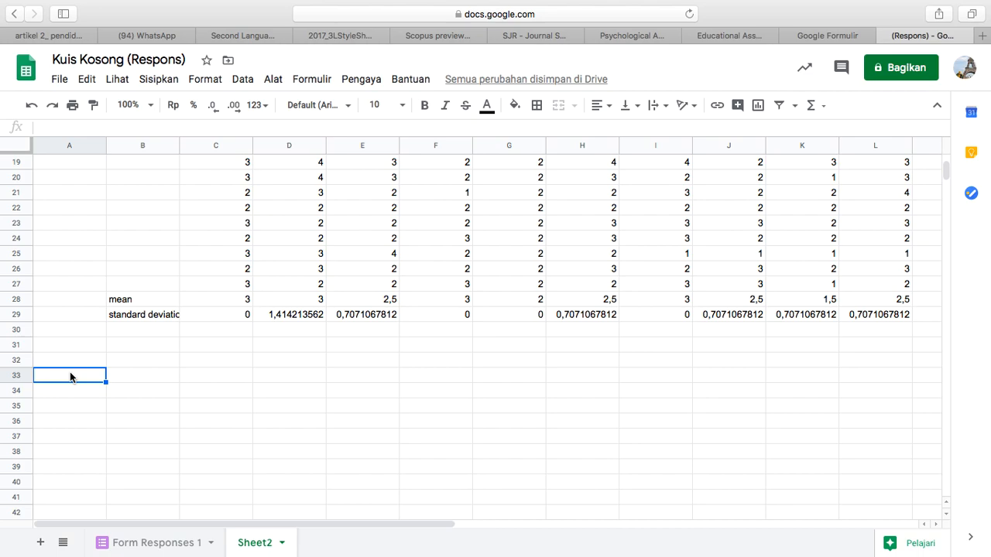
{"action": "key", "text": "super+v"}
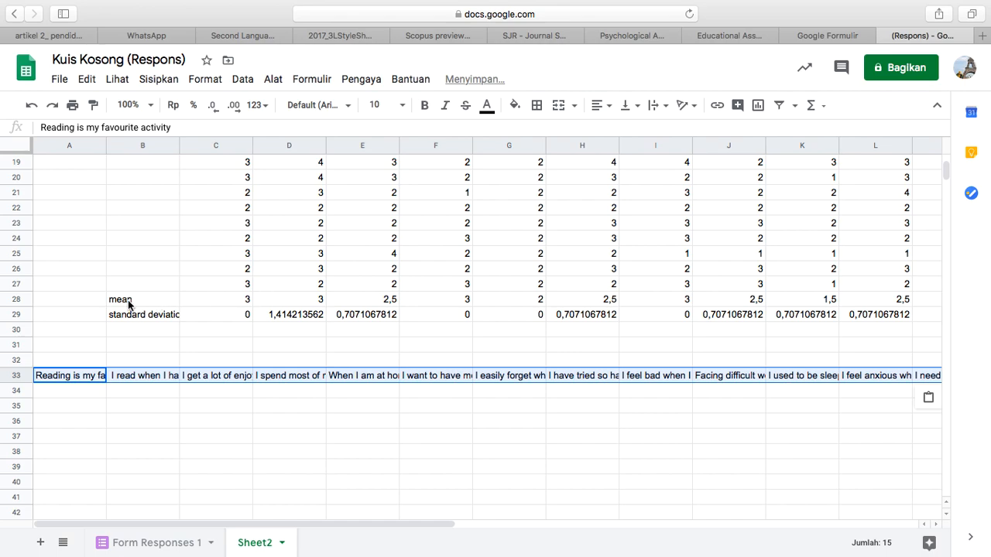
- Copy the mean and standard deviation values of all items, range C28:Q29
{"action": "left_click", "coordinate": [216, 307]}
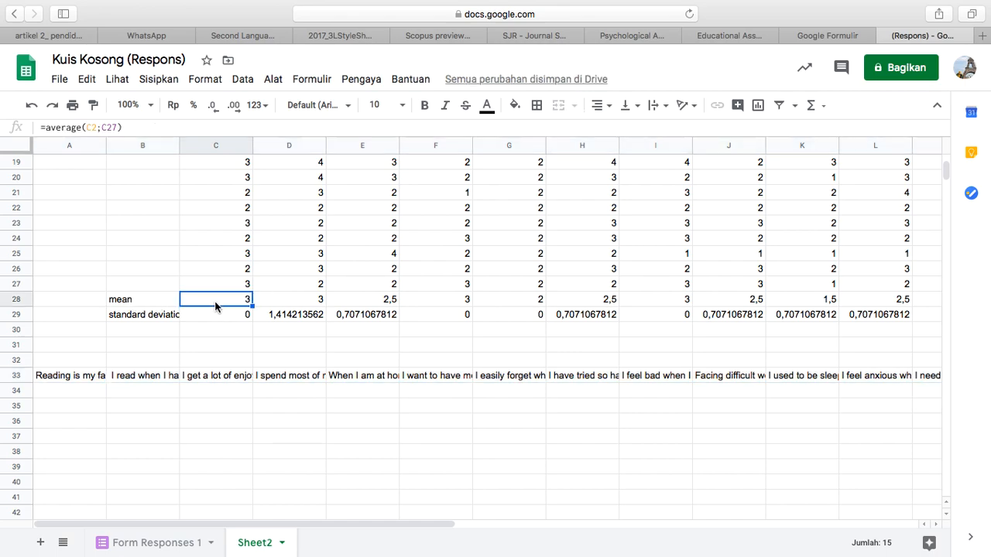
{"action": "left_click_drag", "start_coordinate": [215, 307], "coordinate": [806, 314]}
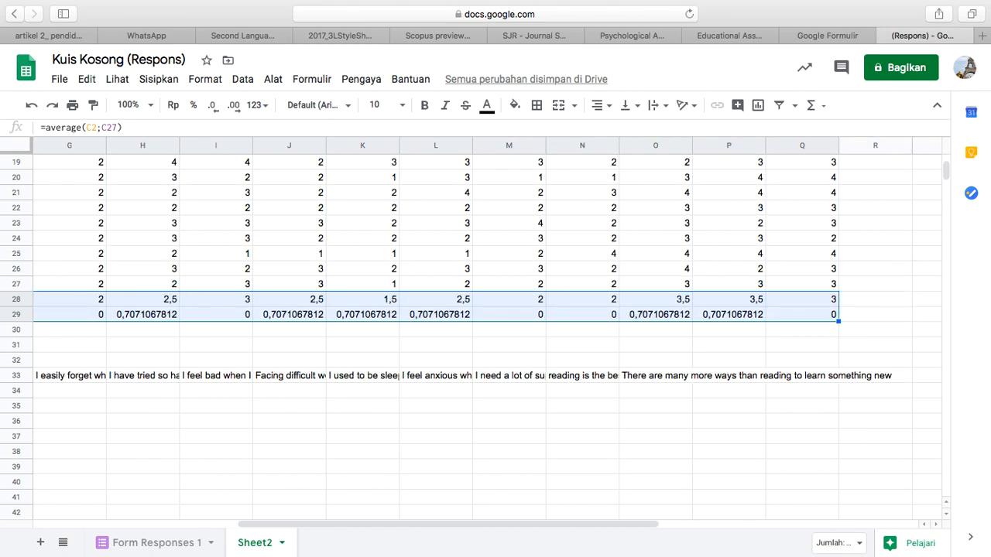
{"action": "right_click", "coordinate": [490, 312]}
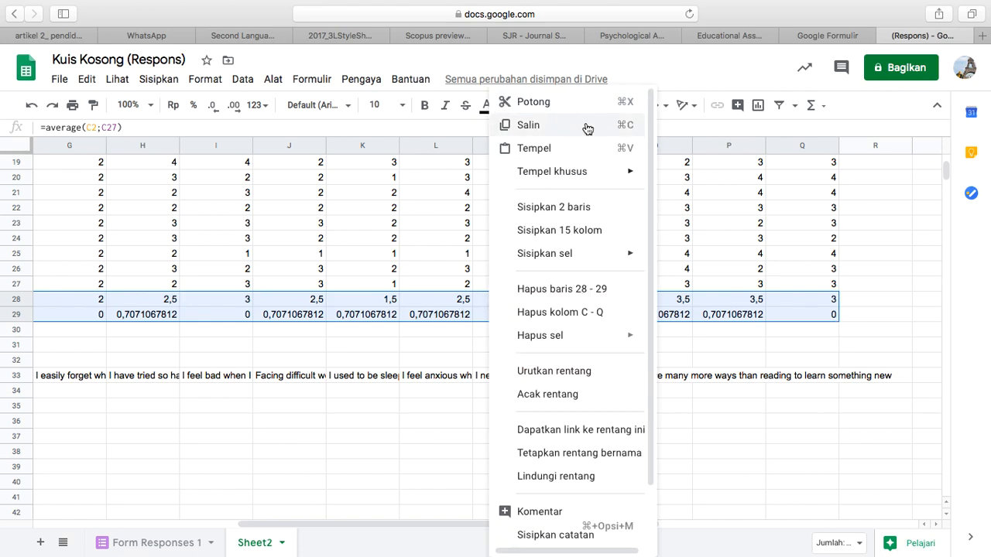
{"action": "left_click", "coordinate": [528, 125]}
{"action": "scroll", "coordinate": [233, 403], "scroll_direction": "left", "scroll_amount": 6}
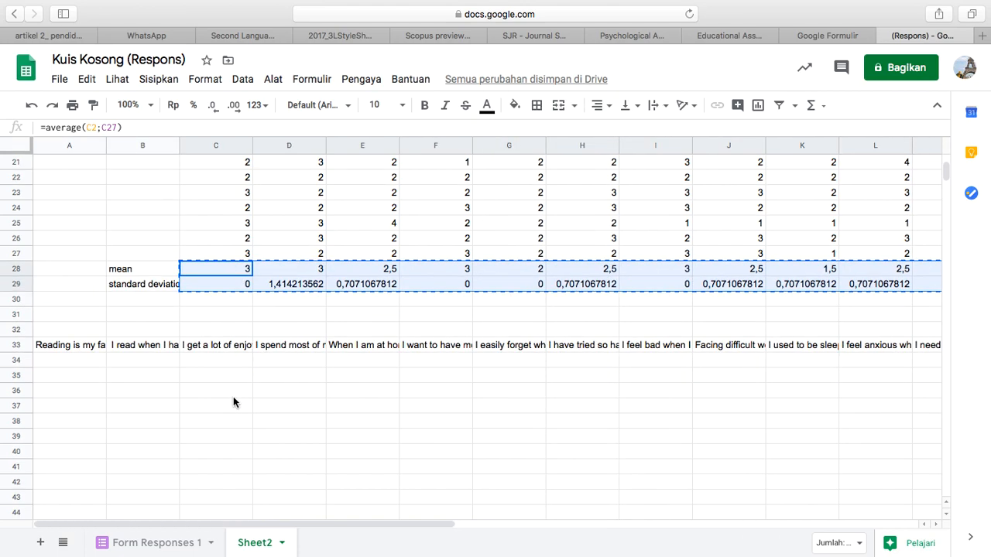
- Try pasting only the formulas of the copied mean and standard deviation rows starting at cell A34
{"action": "left_click", "coordinate": [48, 359]}
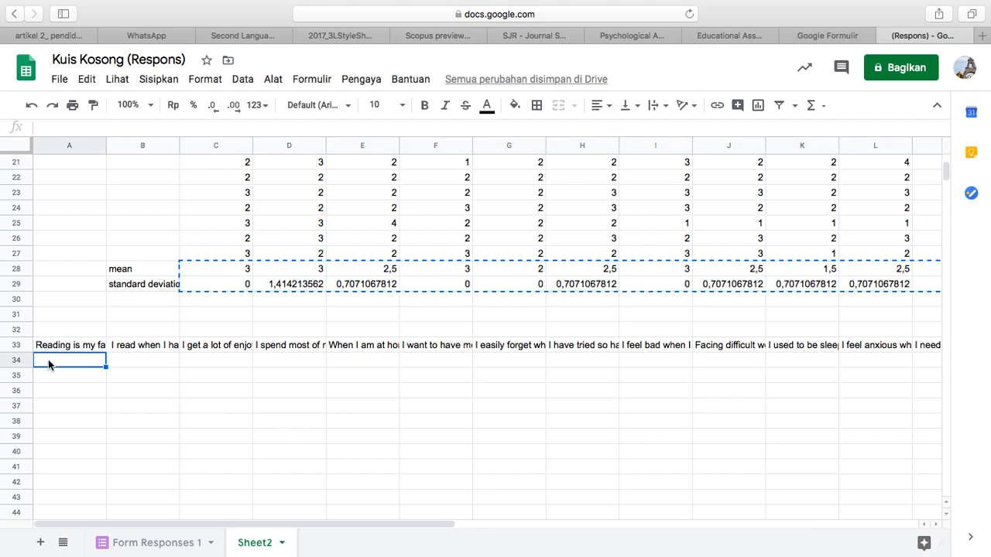
{"action": "right_click", "coordinate": [48, 359]}
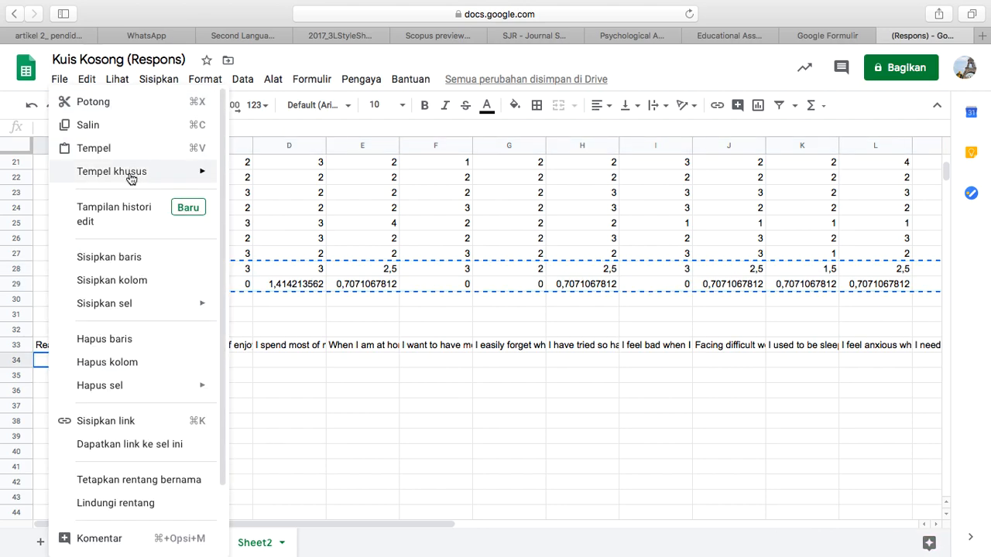
{"action": "mouse_move", "coordinate": [131, 179]}
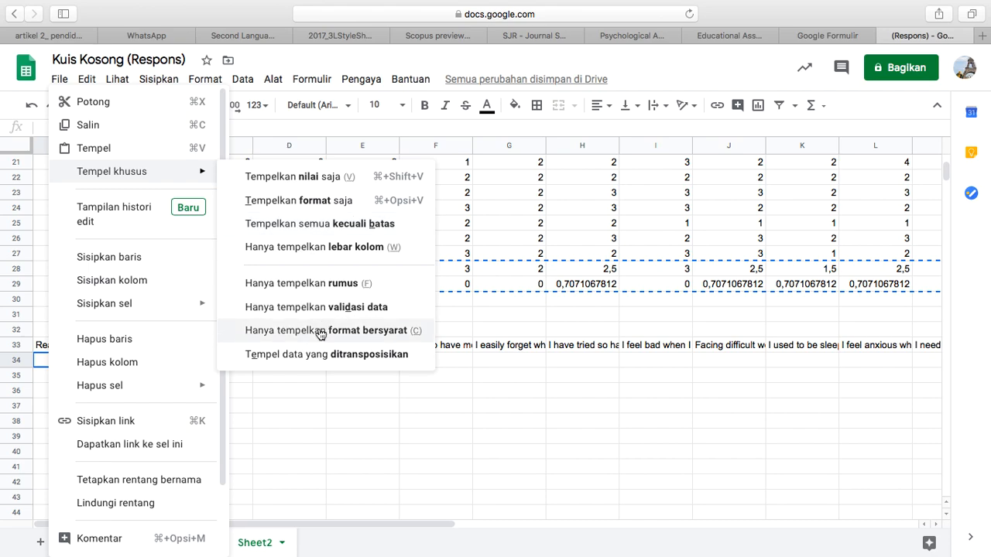
{"action": "left_click", "coordinate": [343, 284]}
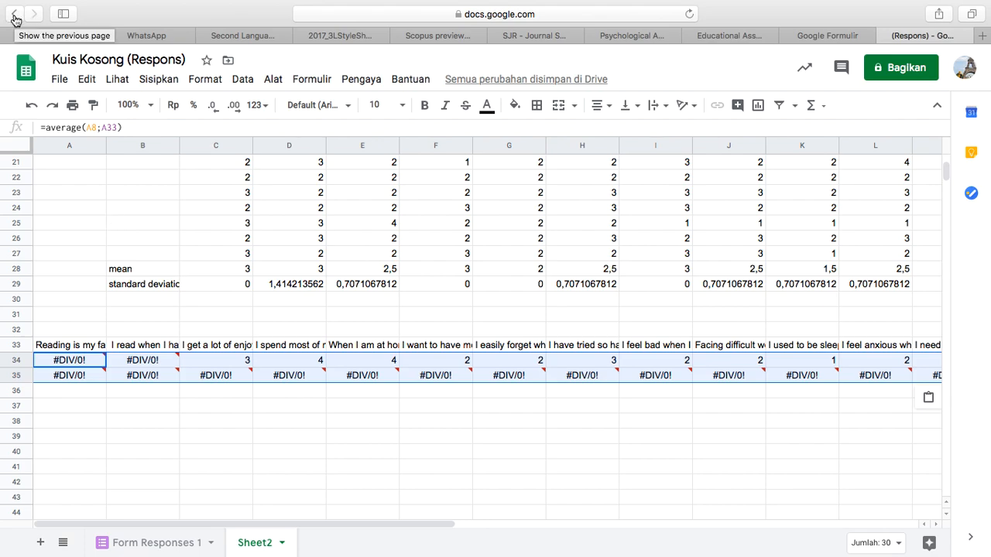
{"action": "key", "text": "ctrl+z"}
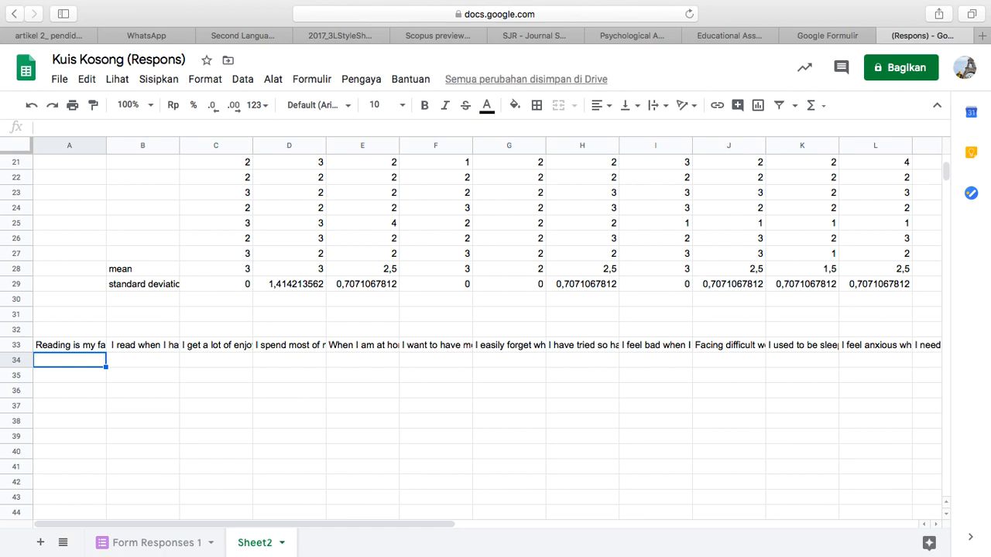
{"action": "key", "text": "ctrl+y"}
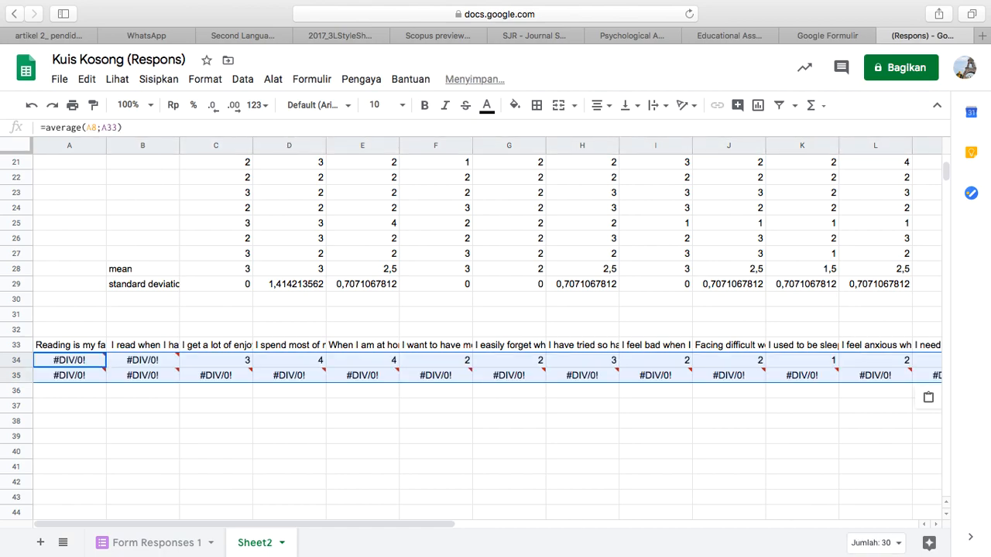
{"action": "key", "text": "ctrl+z"}
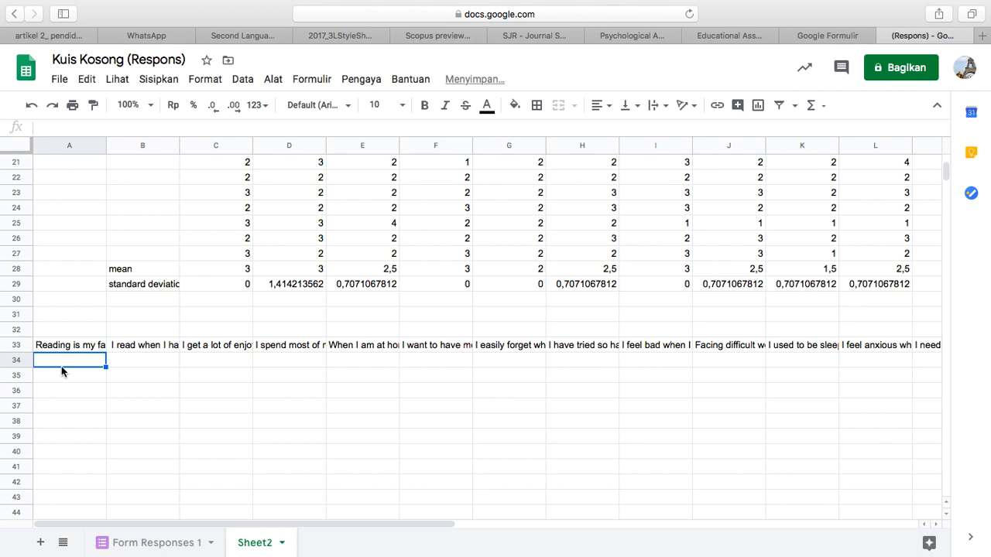
- Paste only the formatting of the copied mean and standard deviation rows starting at cell A34
{"action": "right_click", "coordinate": [67, 367]}
{"action": "mouse_move", "coordinate": [165, 171]}
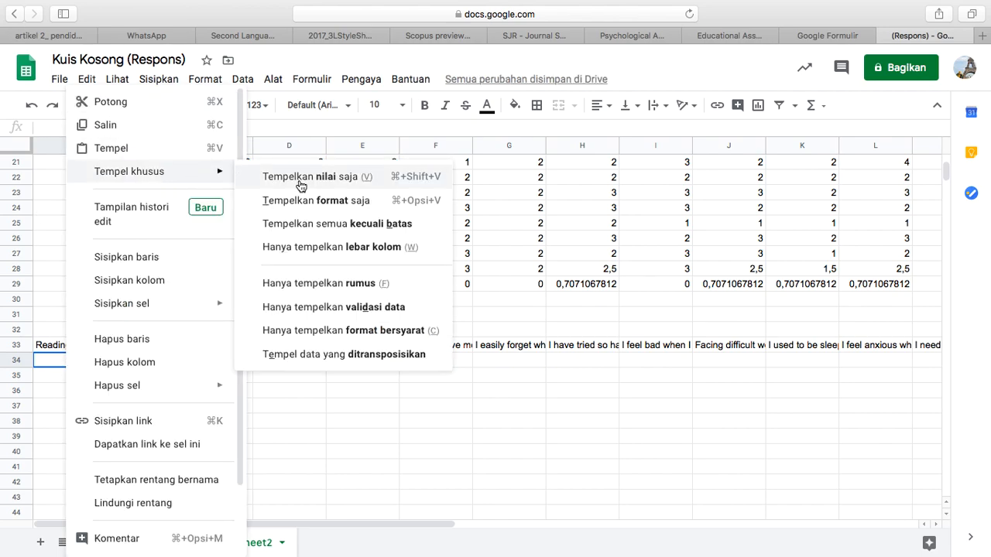
{"action": "left_click", "coordinate": [343, 199]}
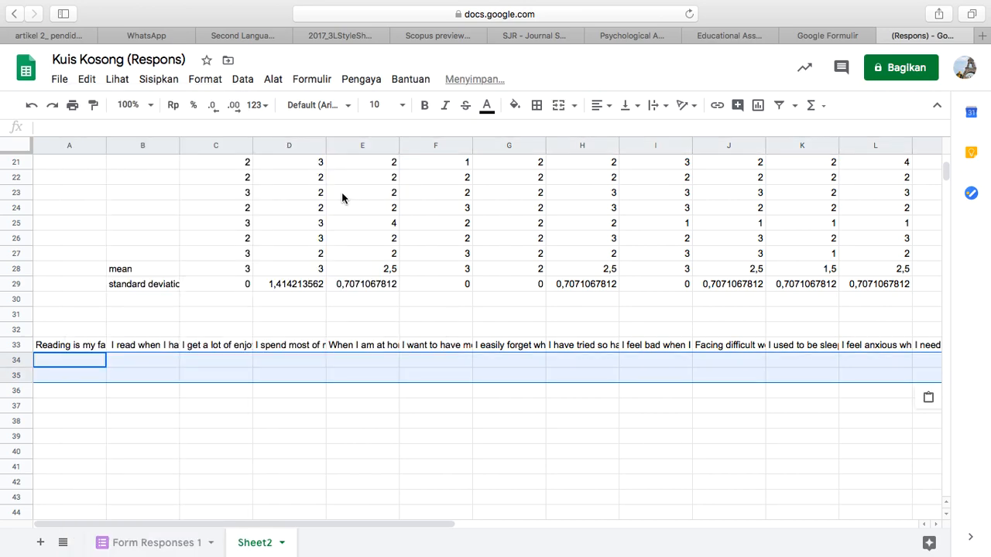
- Paste only the values of the copied mean and standard deviation rows beneath the item headers, starting at cell A34
{"action": "right_click", "coordinate": [61, 369]}
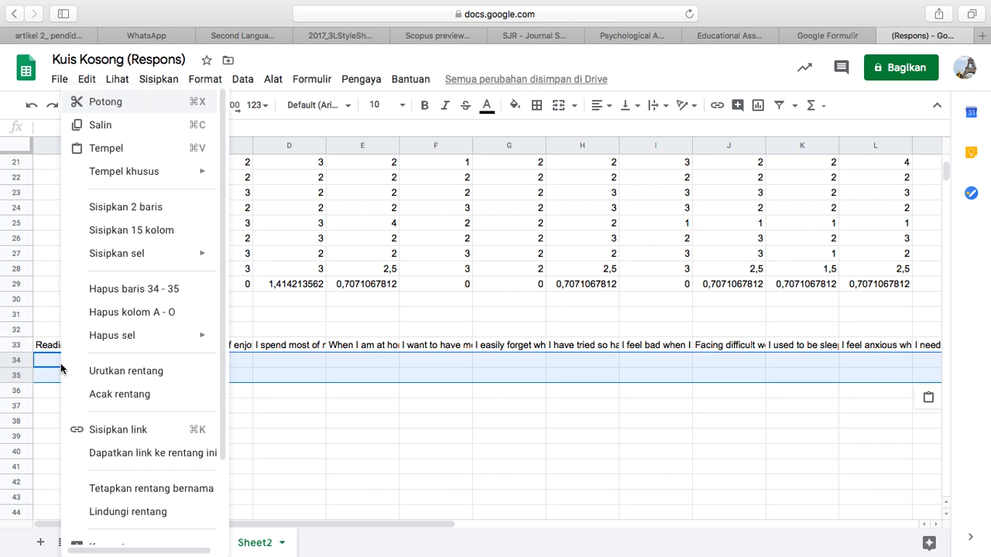
{"action": "mouse_move", "coordinate": [170, 171]}
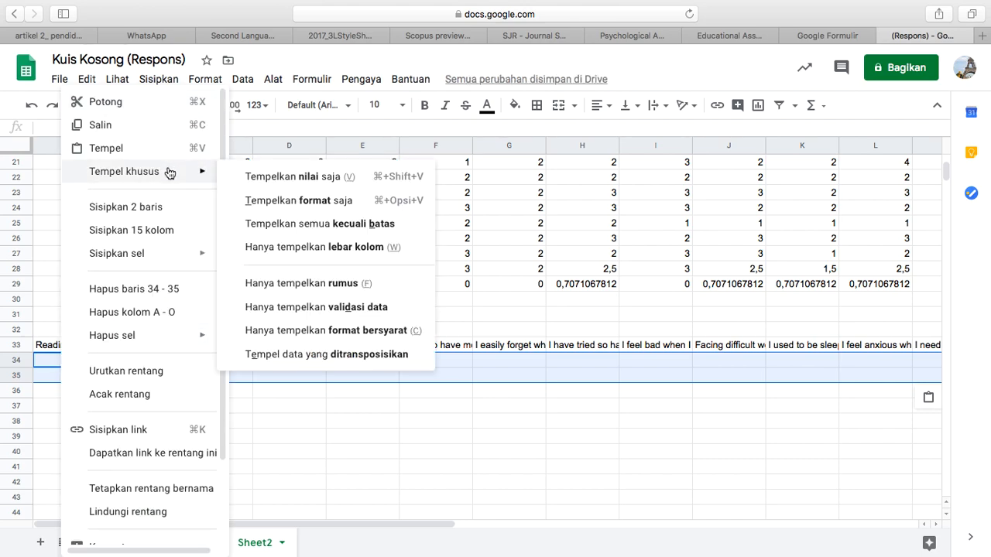
{"action": "left_click", "coordinate": [333, 183]}
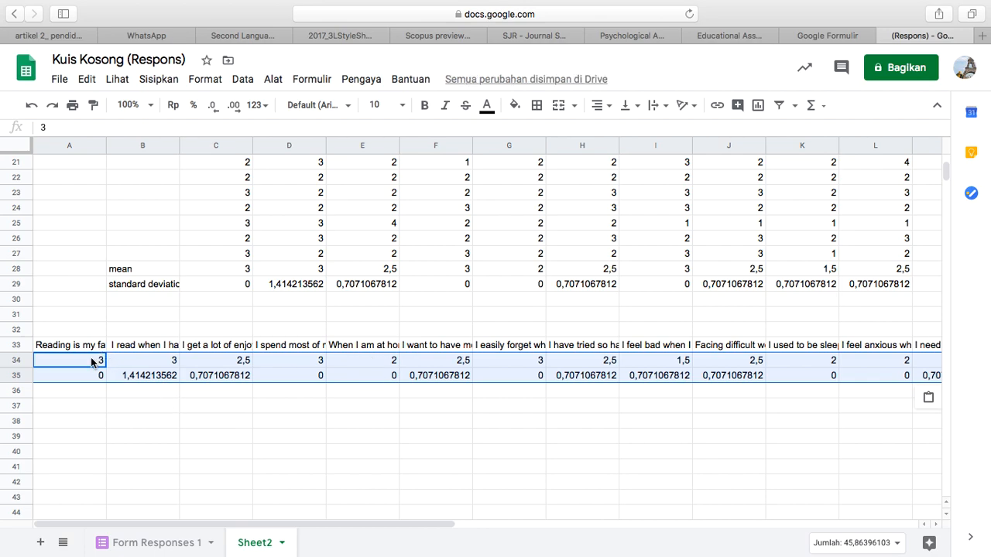
{"action": "left_click", "coordinate": [365, 449]}
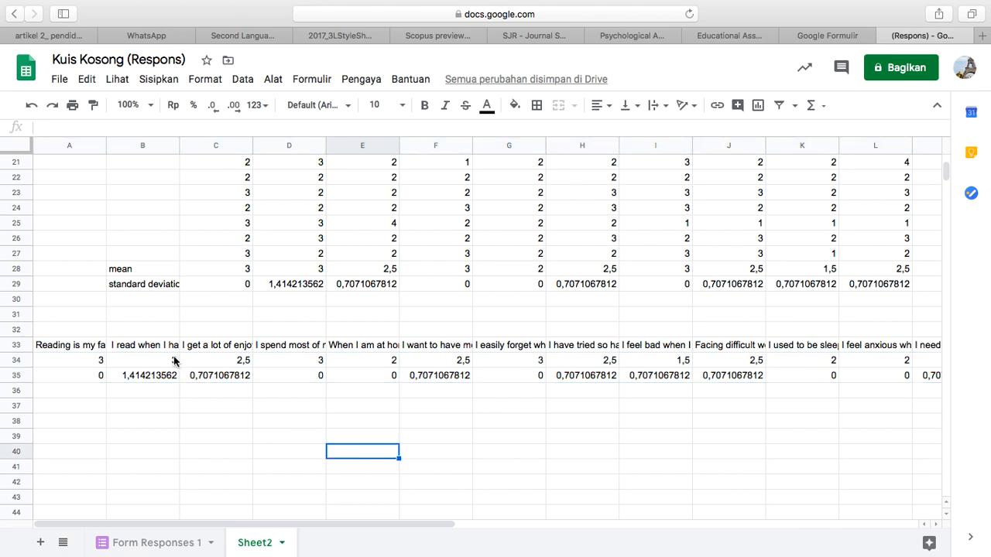
{"action": "left_click", "coordinate": [82, 360]}
{"action": "key", "text": "shift+Down"}
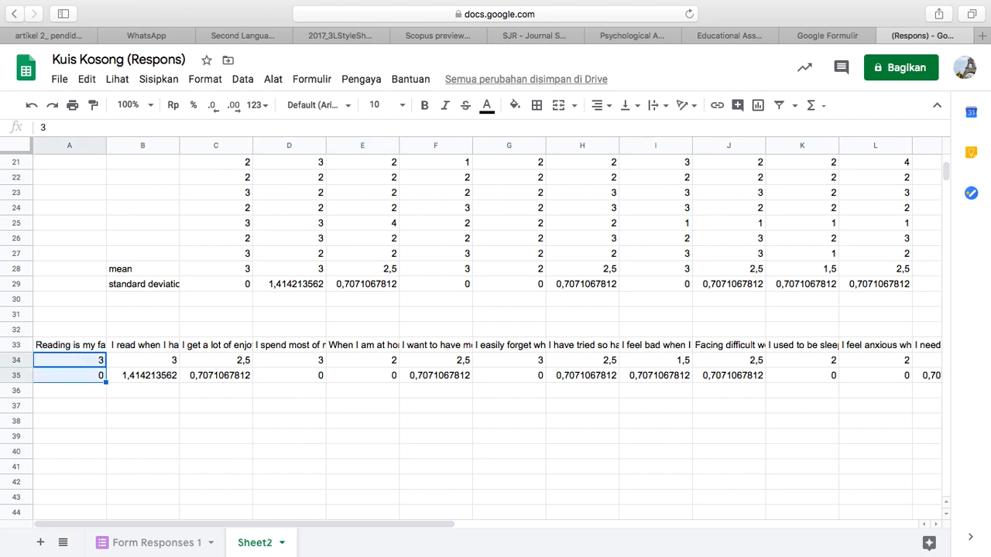
{"action": "key", "text": "shift+Right"}
{"action": "key", "text": "shift+Right"}
{"action": "key", "text": "shift+Right"}
{"action": "key", "text": "shift+Right"}
{"action": "key", "text": "shift+Right"}
{"action": "key", "text": "shift+Right"}
{"action": "key", "text": "shift+Right"}
{"action": "key", "text": "shift+Right"}
{"action": "key", "text": "shift+Right"}
{"action": "key", "text": "shift+Right"}
{"action": "key", "text": "shift+Right"}
{"action": "key", "text": "shift+Right"}
{"action": "key", "text": "shift+Right"}
{"action": "key", "text": "shift+Right"}
{"action": "key", "text": "shift+Right"}
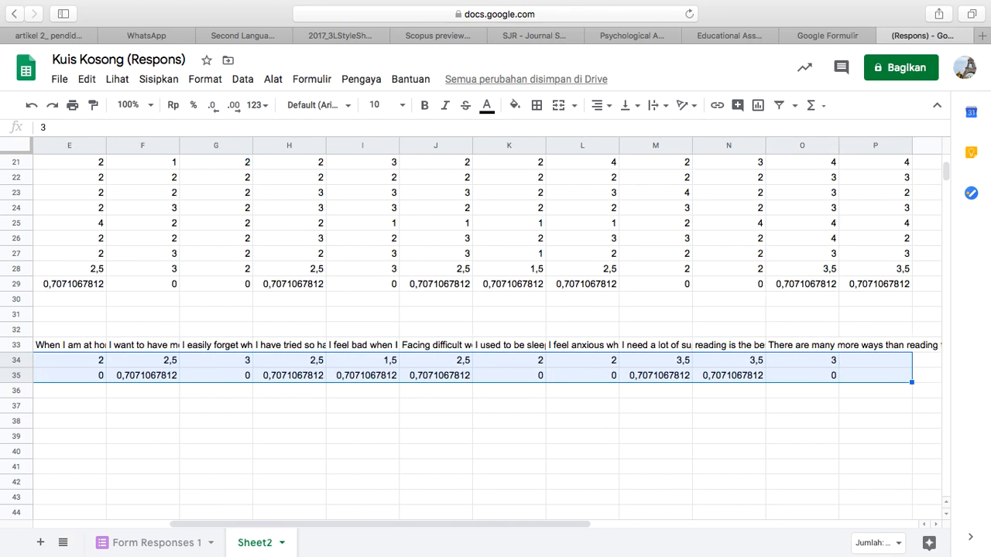
{"action": "key", "text": "shift+Right"}
{"action": "key", "text": "shift+Left"}
{"action": "key", "text": "shift+Left"}
{"action": "key", "text": "shift+Left"}
{"action": "key", "text": "shift+Right"}
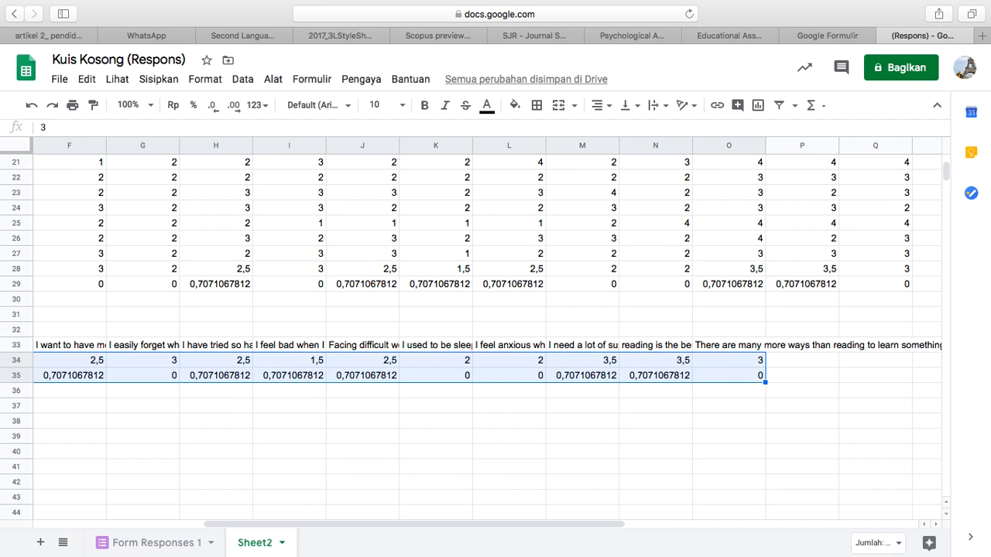
{"action": "key", "text": "Down"}
- Try charting the item headers, means and standard deviations in A33:O35 as a column chart
{"action": "left_click", "coordinate": [62, 347]}
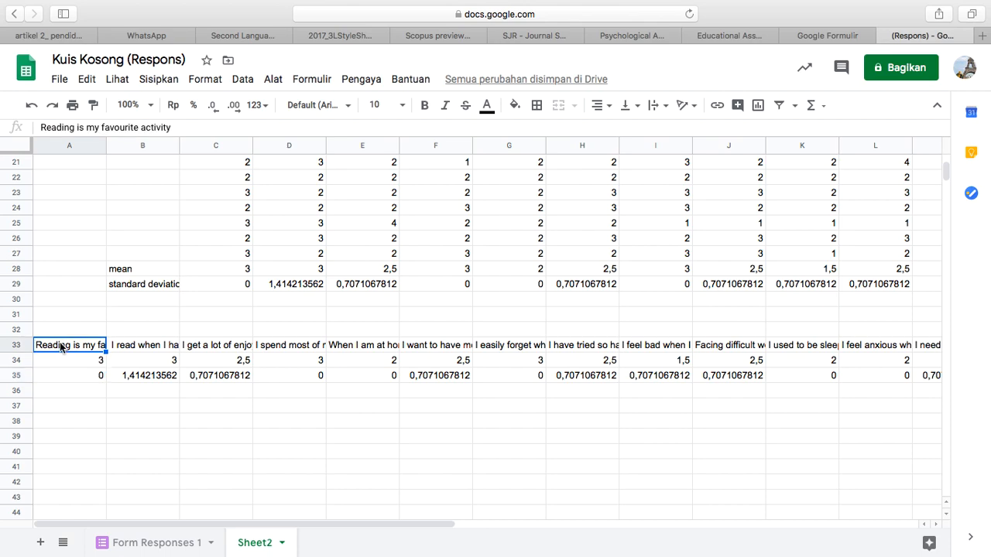
{"action": "key", "text": "shift+Down"}
{"action": "key", "text": "shift+Down"}
{"action": "key", "text": "shift+Right"}
{"action": "key", "text": "shift+Right"}
{"action": "key", "text": "shift+Right"}
{"action": "key", "text": "shift+Right"}
{"action": "key", "text": "shift+Right"}
{"action": "key", "text": "shift+Right"}
{"action": "key", "text": "shift+Right"}
{"action": "key", "text": "shift+Right"}
{"action": "key", "text": "shift+Right"}
{"action": "key", "text": "shift+Right"}
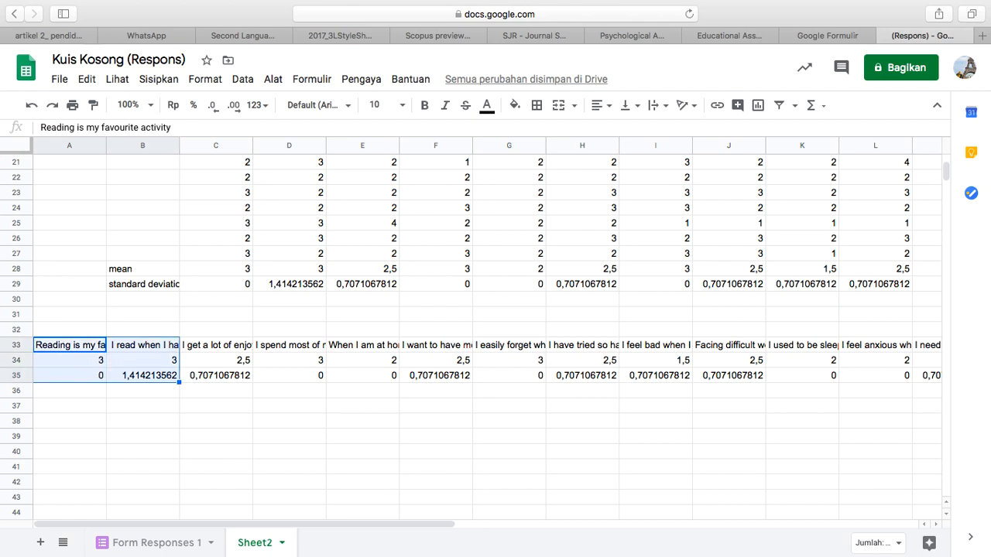
{"action": "key", "text": "shift+Right"}
{"action": "key", "text": "shift+Right"}
{"action": "key", "text": "shift+Right"}
{"action": "key", "text": "shift+Right"}
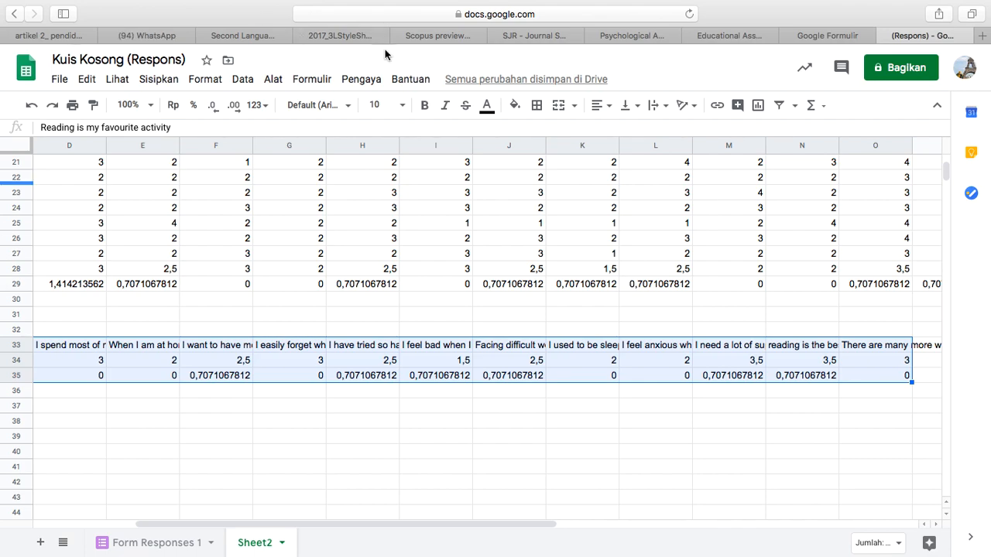
{"action": "left_click", "coordinate": [197, 83]}
{"action": "mouse_move", "coordinate": [155, 84]}
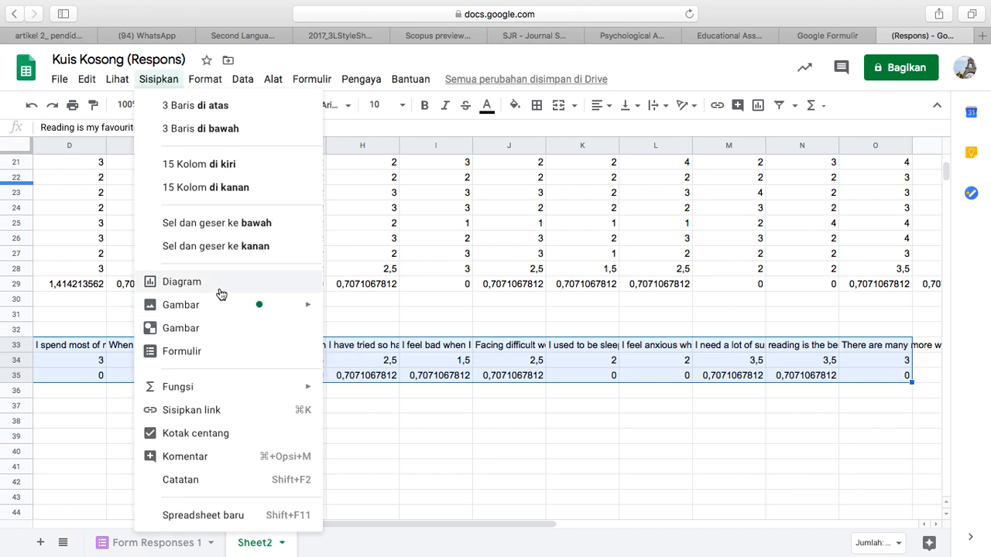
{"action": "key", "text": "Escape"}
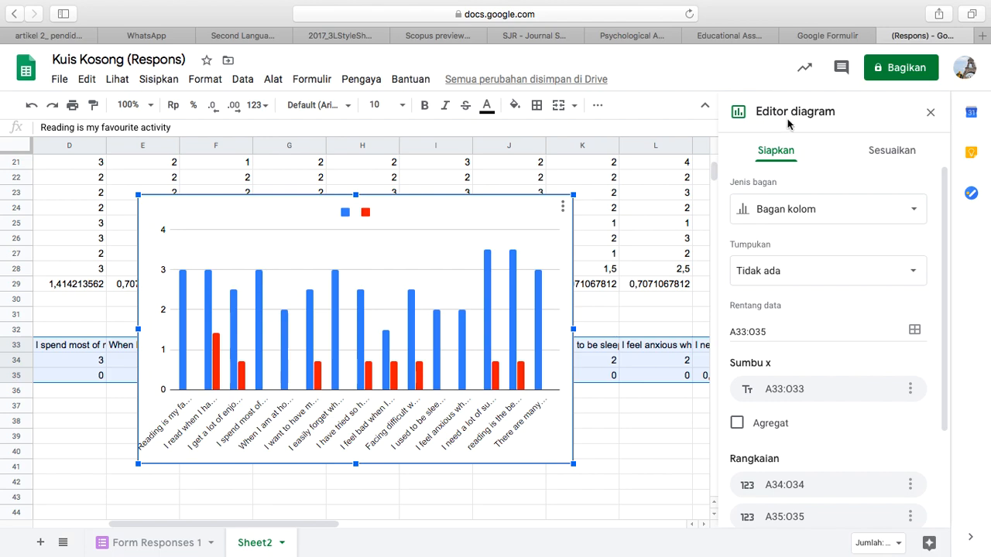
{"action": "key", "text": "Delete"}
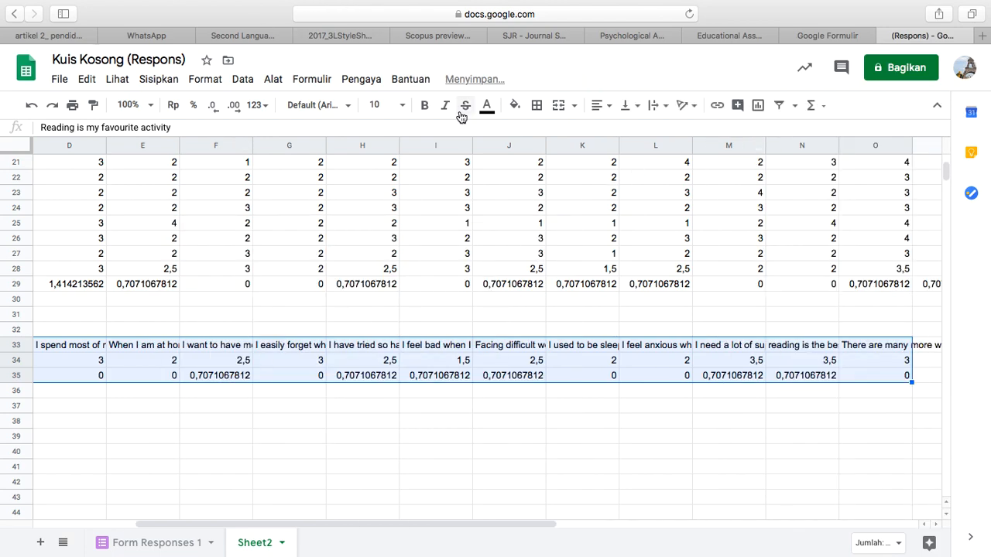
- Enter the short question labels Q1 to Q15 below the pasted values, one per cell across A36:O36
{"action": "left_click", "coordinate": [303, 422]}
{"action": "scroll", "coordinate": [186, 423], "scroll_direction": "left", "scroll_amount": 3}
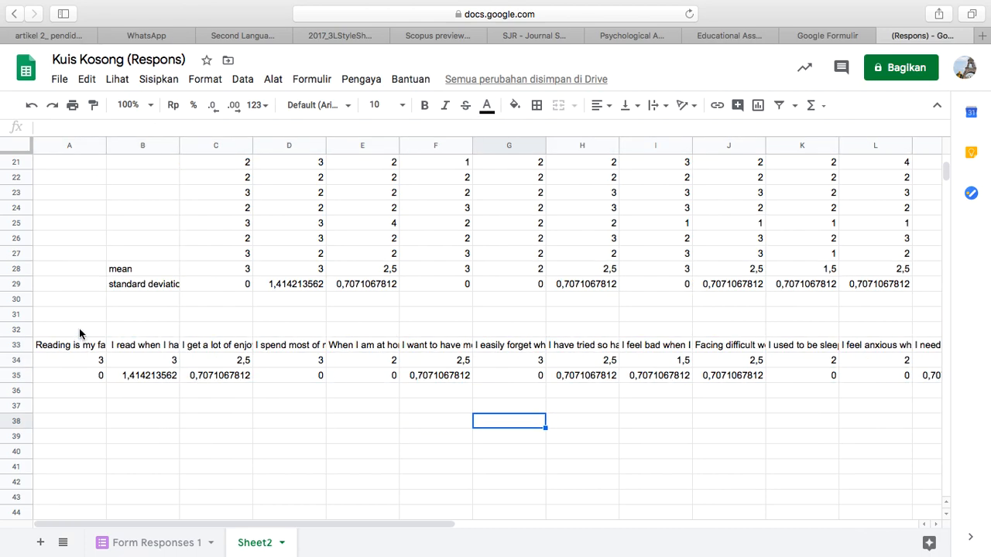
{"action": "left_click", "coordinate": [76, 392]}
{"action": "type", "text": "q"}
{"action": "type", "text": "Q"}
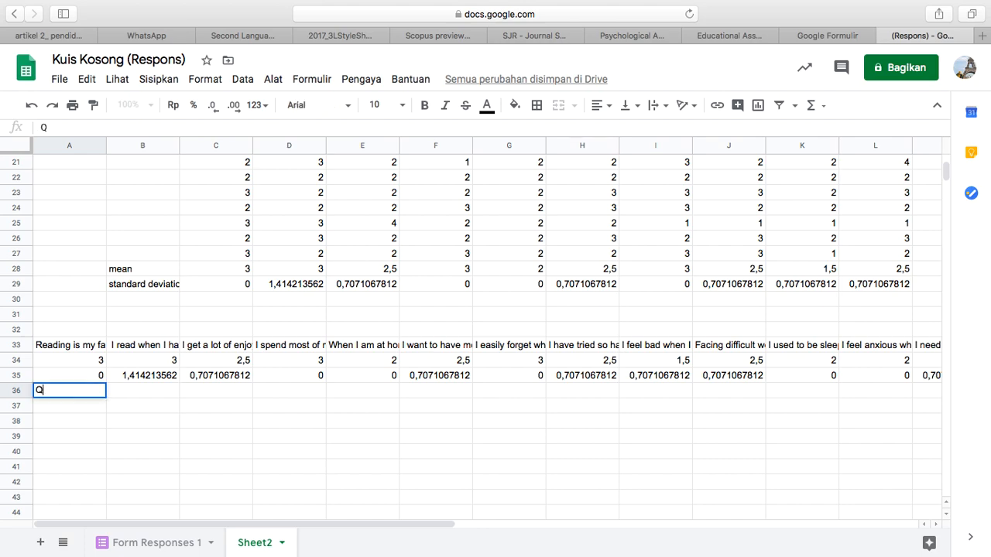
{"action": "type", "text": "1"}
{"action": "key", "text": "Tab"}
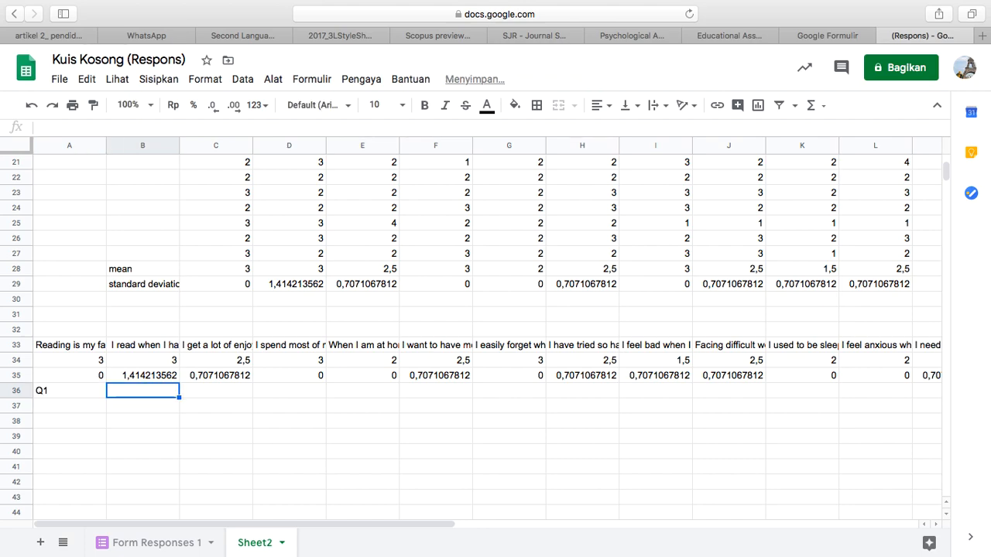
{"action": "type", "text": "Q2"}
{"action": "key", "text": "Tab"}
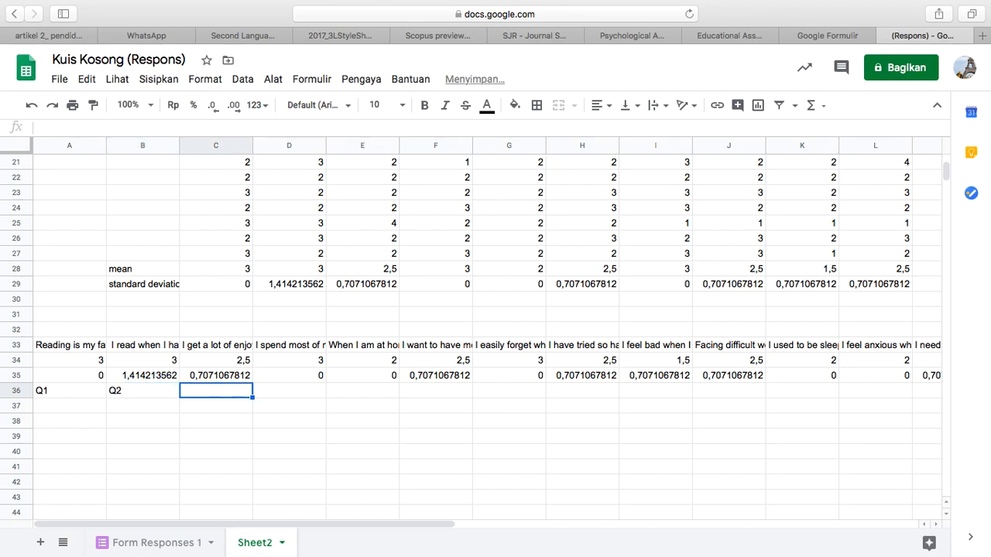
{"action": "type", "text": "Q3"}
{"action": "key", "text": "Tab"}
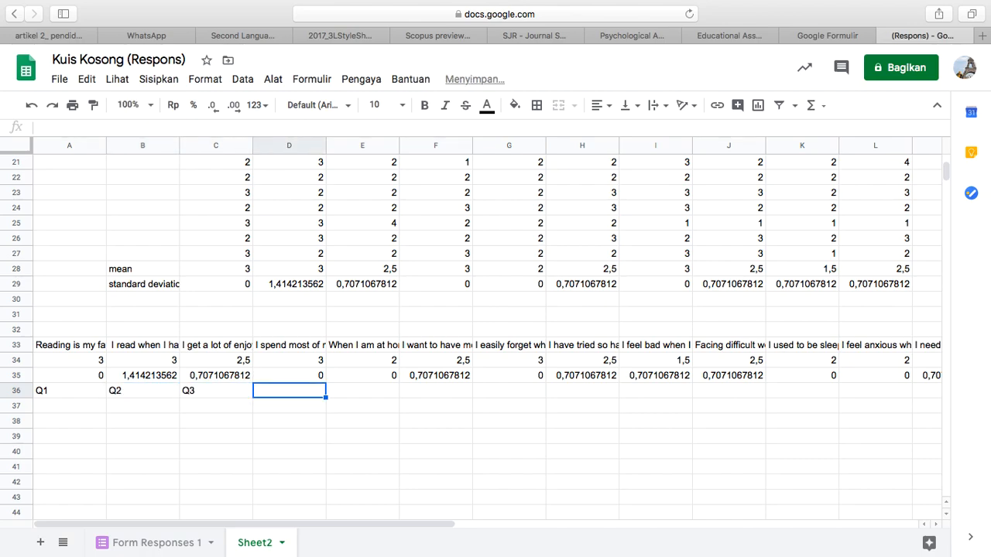
{"action": "type", "text": "Q4"}
{"action": "key", "text": "Tab"}
{"action": "type", "text": "Q5"}
{"action": "key", "text": "Tab"}
{"action": "type", "text": "Q6"}
{"action": "key", "text": "Tab"}
{"action": "type", "text": "Q7"}
{"action": "key", "text": "Tab"}
{"action": "type", "text": "Q8"}
{"action": "key", "text": "Tab"}
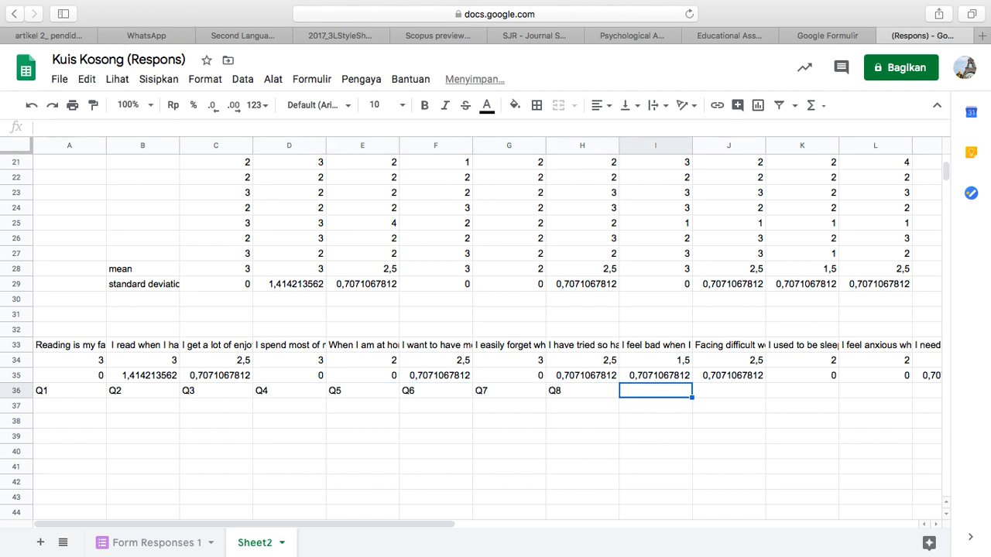
{"action": "type", "text": "Q9"}
{"action": "key", "text": "Tab"}
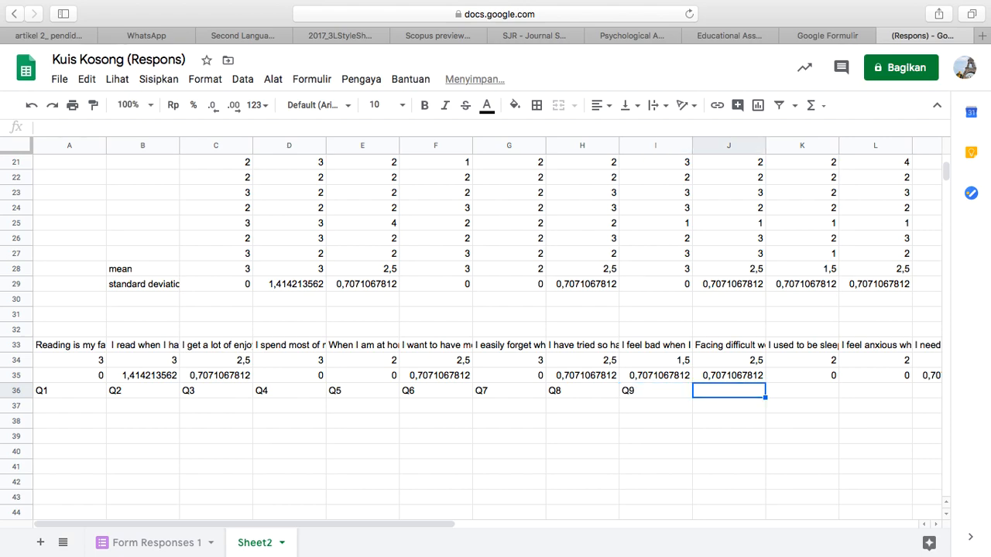
{"action": "type", "text": "Q10"}
{"action": "key", "text": "Tab"}
{"action": "type", "text": "Q11"}
{"action": "key", "text": "Tab"}
{"action": "type", "text": "Q12"}
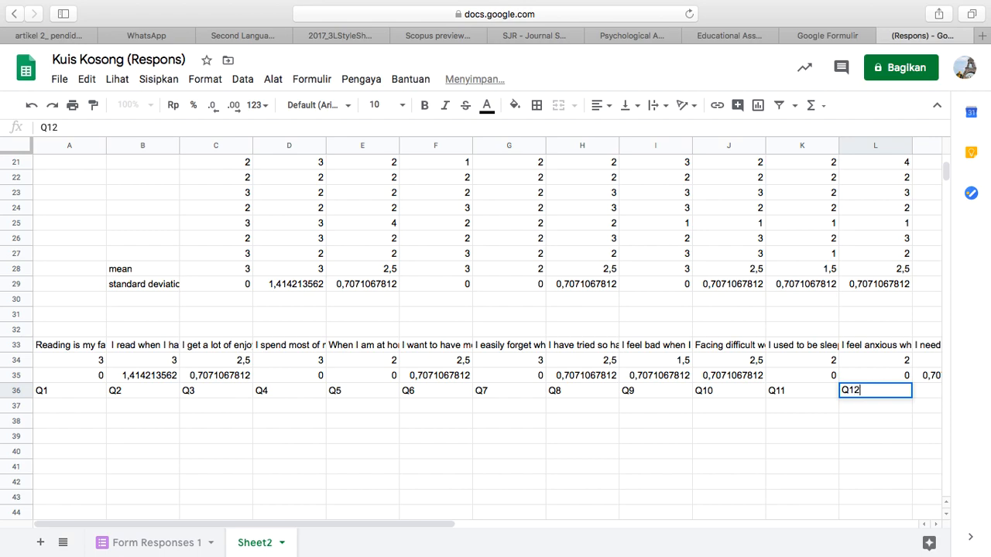
{"action": "key", "text": "Tab"}
{"action": "type", "text": "Q13"}
{"action": "key", "text": "Tab"}
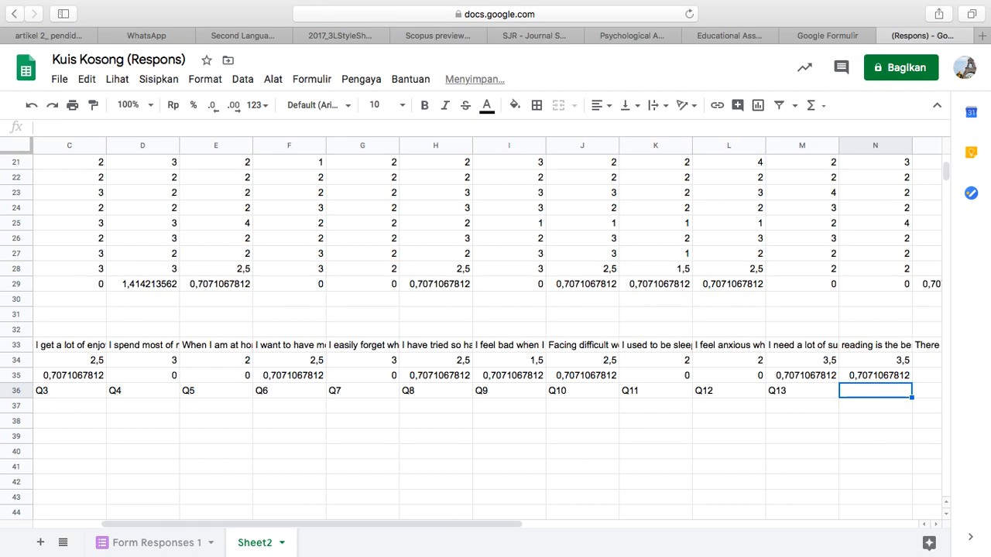
{"action": "type", "text": "Q14"}
{"action": "key", "text": "Tab"}
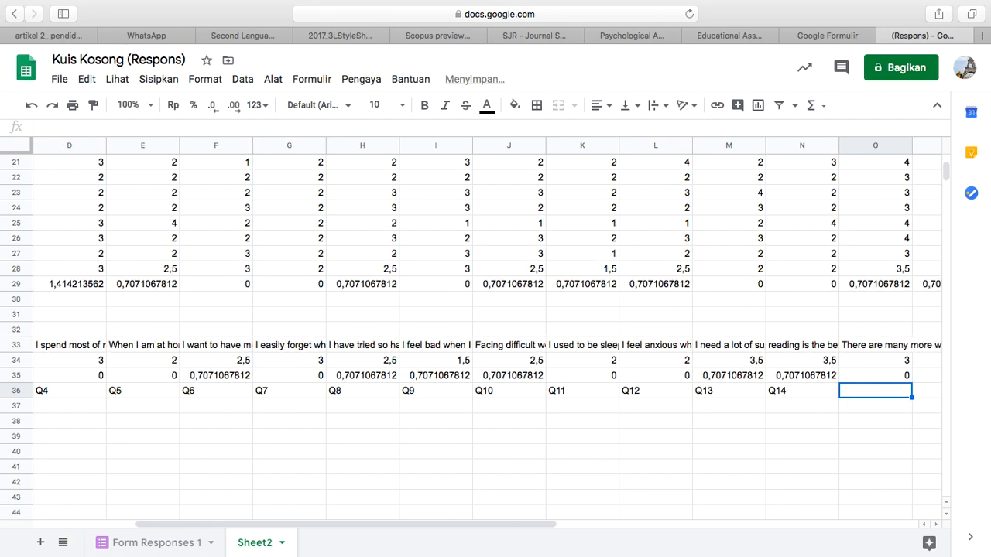
{"action": "type", "text": "Q15"}
{"action": "key", "text": "Tab"}
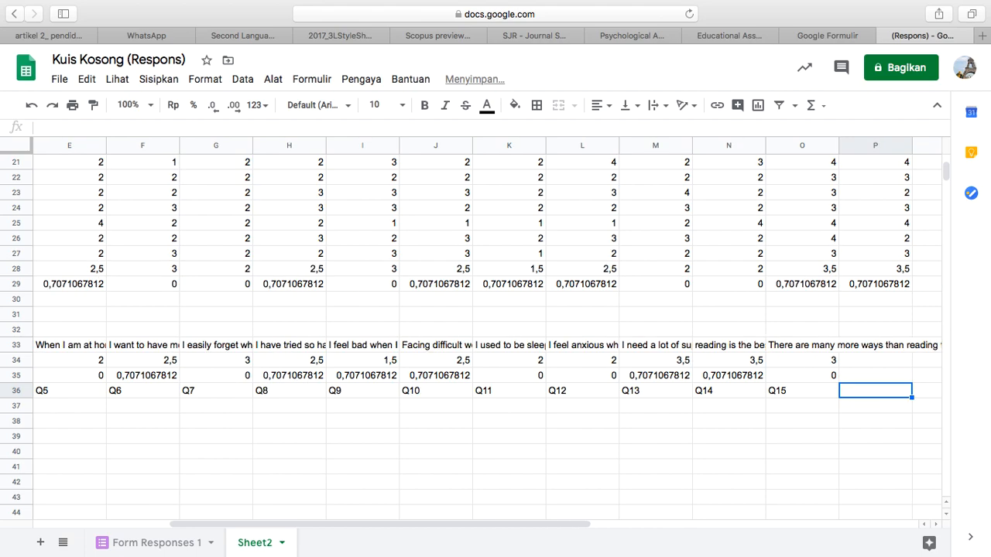
- Insert a column chart of the means, standard deviations and question labels in A34:O36, and place it directly below row 36
{"action": "key", "text": "Left"}
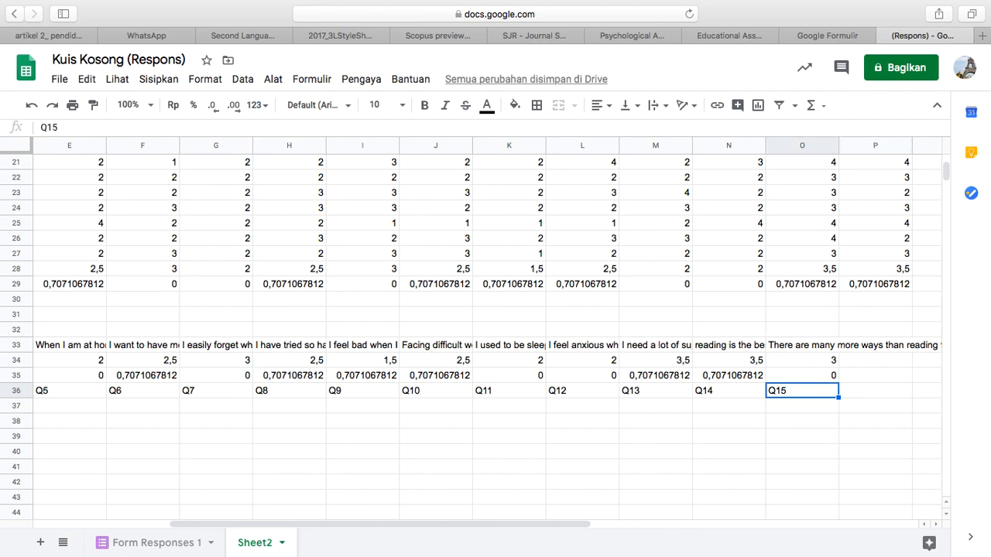
{"action": "key", "text": "shift+Up"}
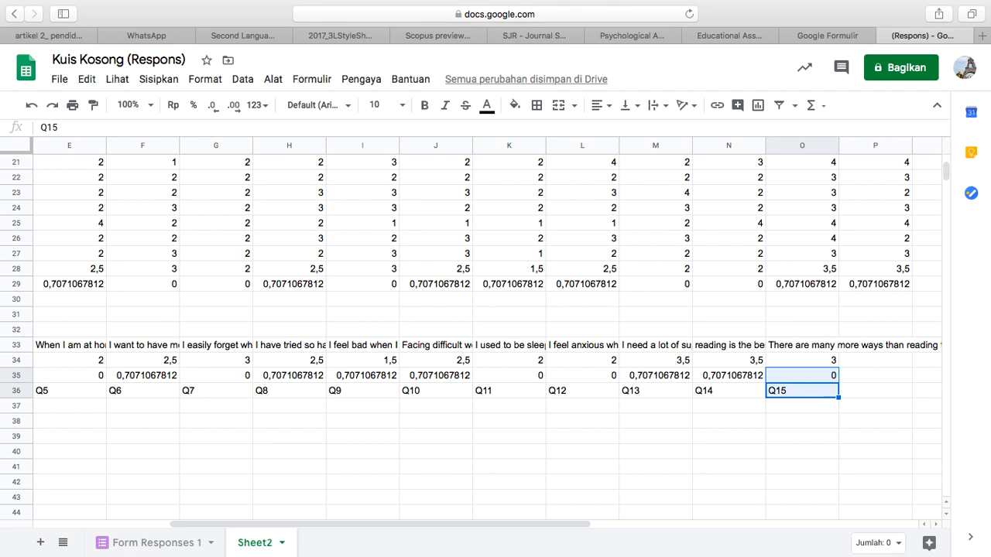
{"action": "key", "text": "shift+Up"}
{"action": "key", "text": "shift+Left"}
{"action": "key", "text": "shift+Left"}
{"action": "key", "text": "shift+Left"}
{"action": "key", "text": "shift+Left"}
{"action": "key", "text": "shift+Left"}
{"action": "key", "text": "shift+Left"}
{"action": "key", "text": "shift+Left"}
{"action": "key", "text": "shift+Left"}
{"action": "key", "text": "shift+Left"}
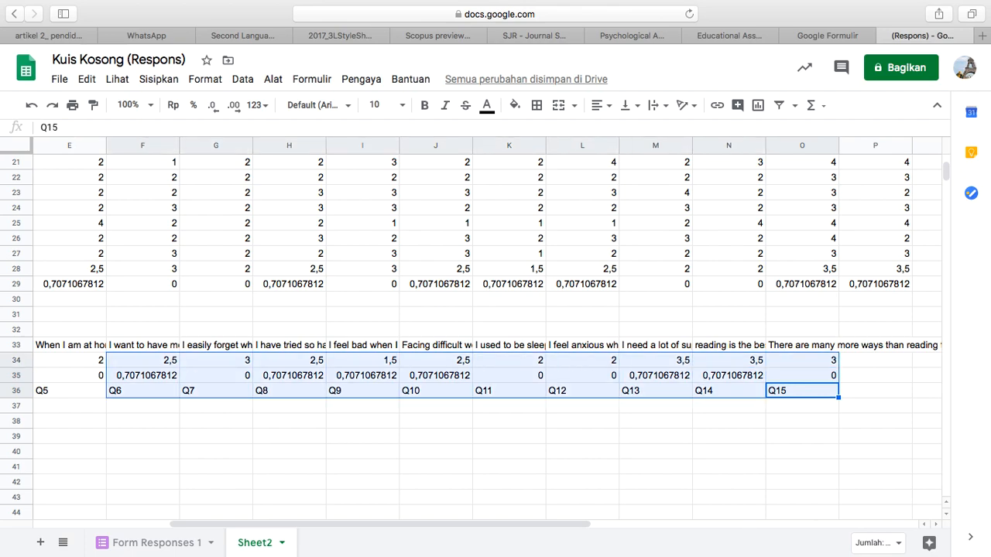
{"action": "key", "text": "shift+Left"}
{"action": "key", "text": "shift+Left"}
{"action": "key", "text": "shift+Left"}
{"action": "key", "text": "shift+Left"}
{"action": "key", "text": "shift+Left"}
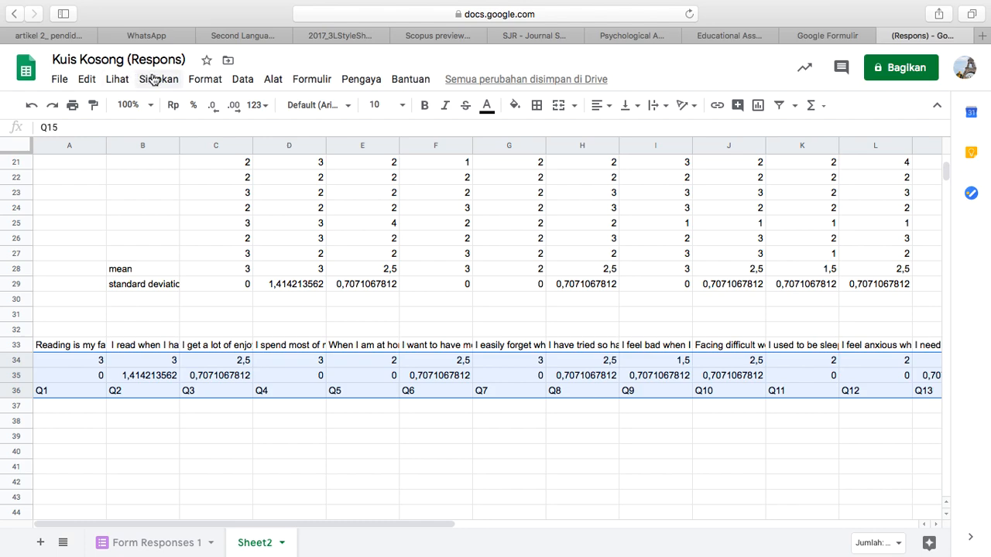
{"action": "left_click", "coordinate": [205, 79]}
{"action": "mouse_move", "coordinate": [236, 80]}
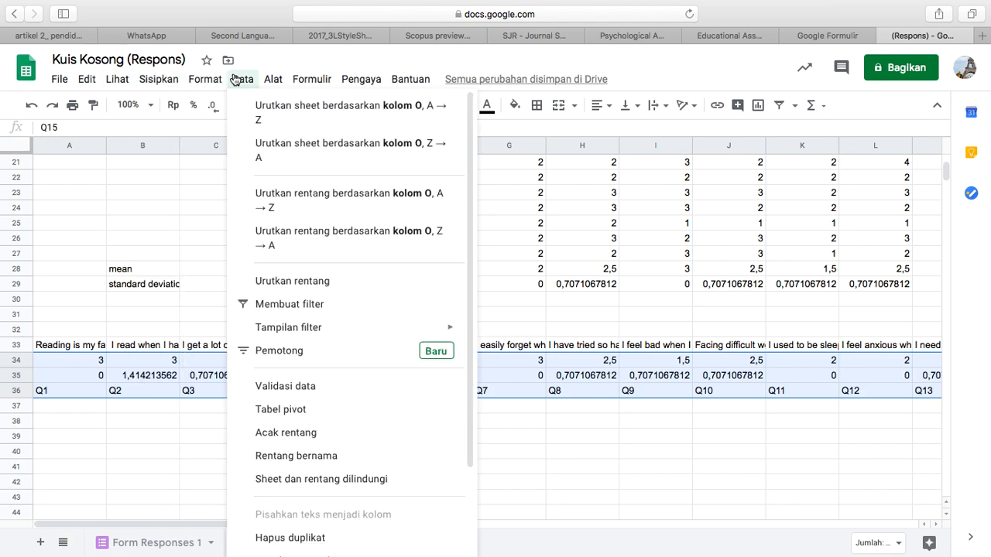
{"action": "mouse_move", "coordinate": [170, 85]}
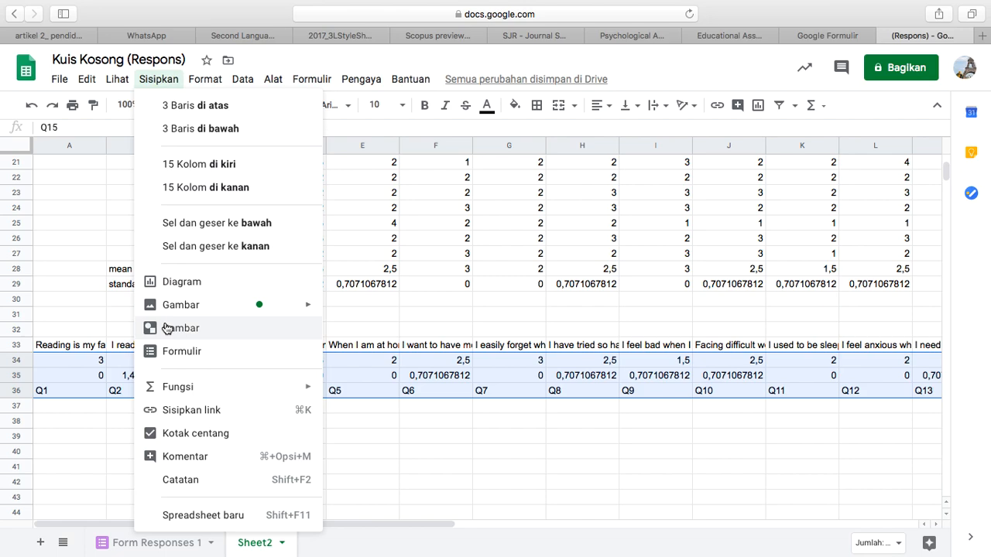
{"action": "left_click", "coordinate": [186, 283]}
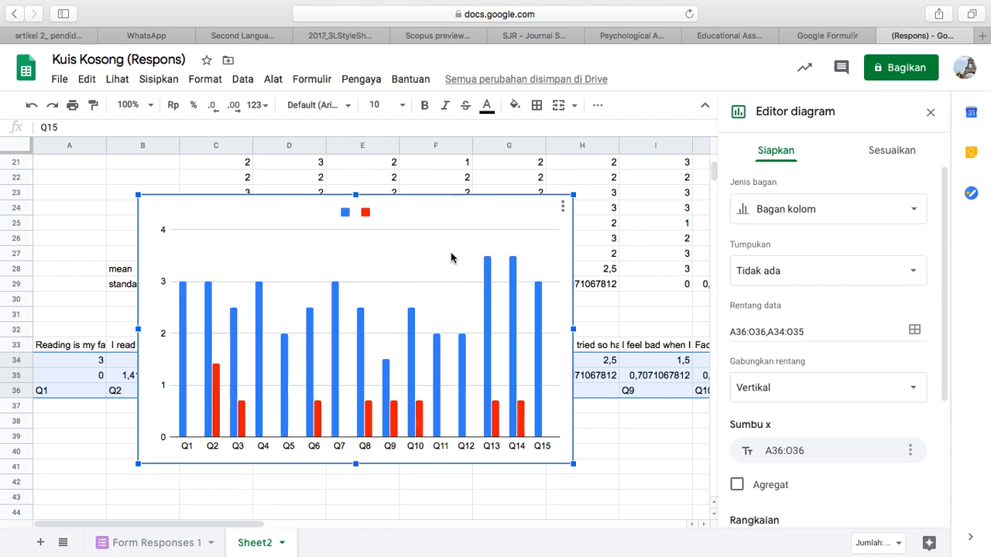
{"action": "left_click_drag", "start_coordinate": [516, 204], "coordinate": [400, 417]}
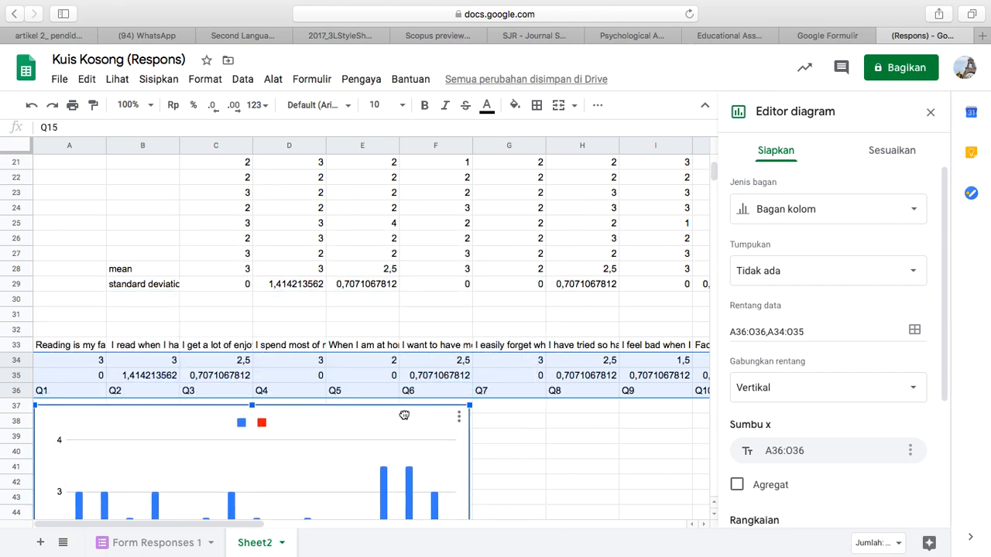
{"action": "scroll", "coordinate": [547, 408], "scroll_direction": "down", "scroll_amount": 5}
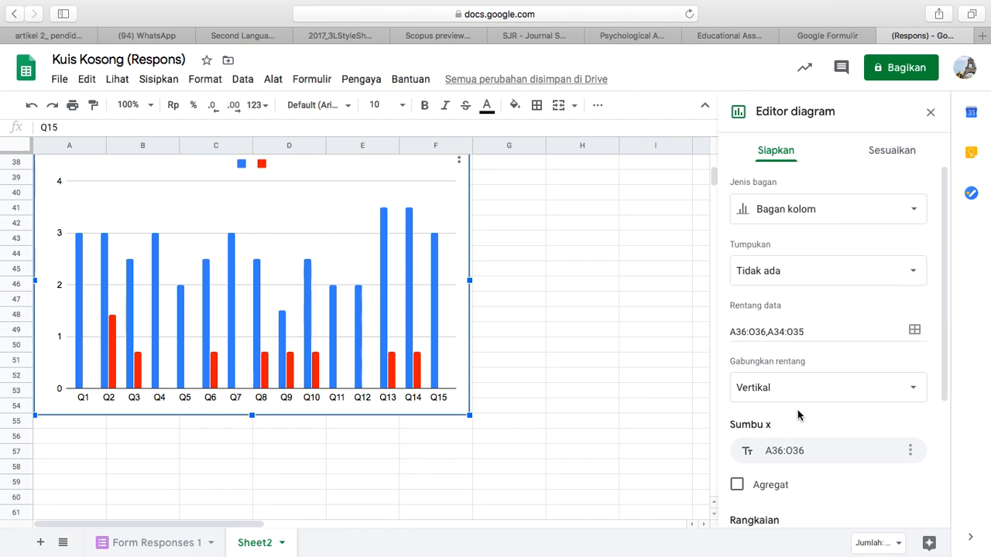
- Try the smooth line type for the chart and settle on the combo chart type
{"action": "scroll", "coordinate": [798, 412], "scroll_direction": "down", "scroll_amount": 2}
{"action": "scroll", "coordinate": [798, 411], "scroll_direction": "down", "scroll_amount": 1}
{"action": "scroll", "coordinate": [799, 417], "scroll_direction": "up", "scroll_amount": 1}
{"action": "scroll", "coordinate": [799, 416], "scroll_direction": "up", "scroll_amount": 2}
{"action": "left_click", "coordinate": [872, 212]}
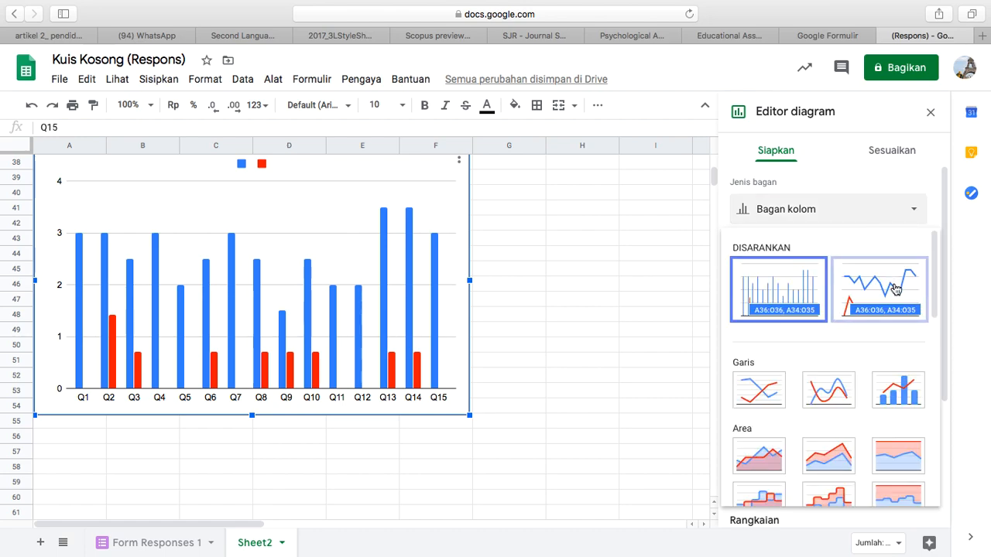
{"action": "left_click", "coordinate": [828, 393]}
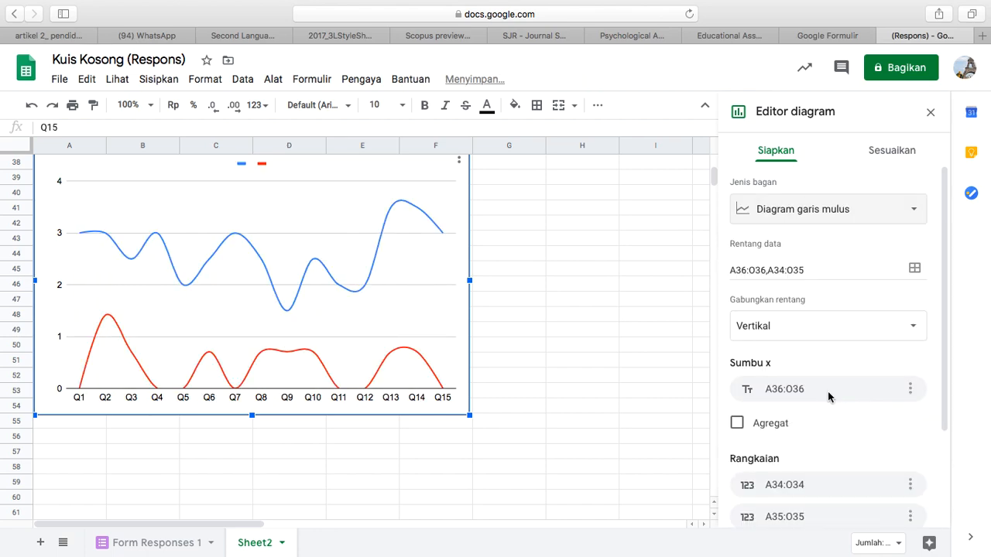
{"action": "left_click", "coordinate": [917, 209]}
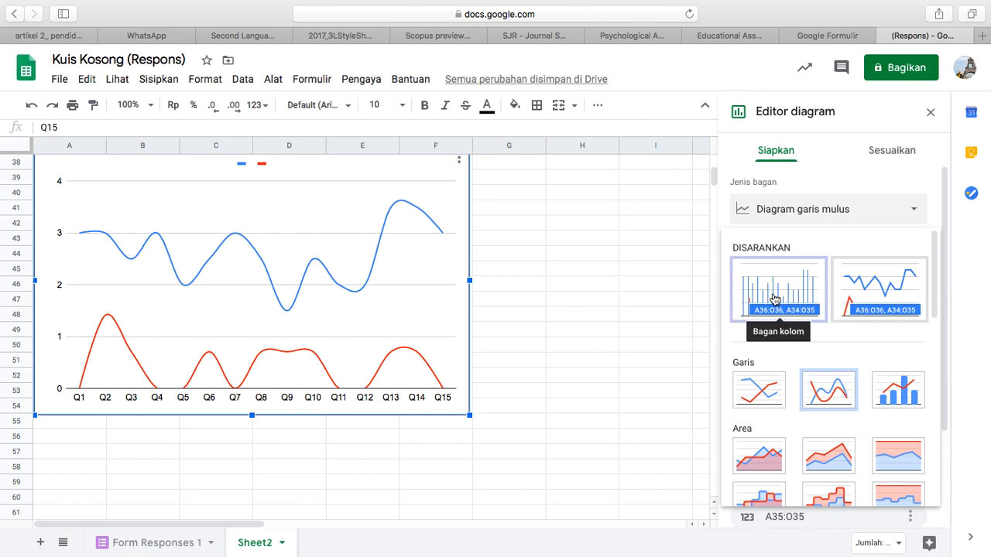
{"action": "left_click", "coordinate": [908, 401]}
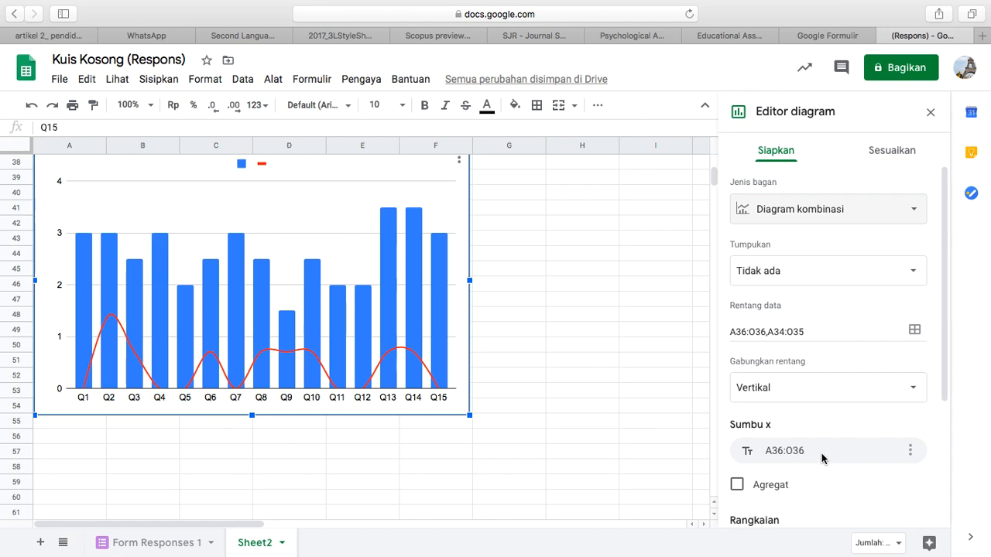
- Add labels from A36:O36 to both chart series, A34:O34 and A35:O35
{"action": "scroll", "coordinate": [822, 459], "scroll_direction": "down", "scroll_amount": 3}
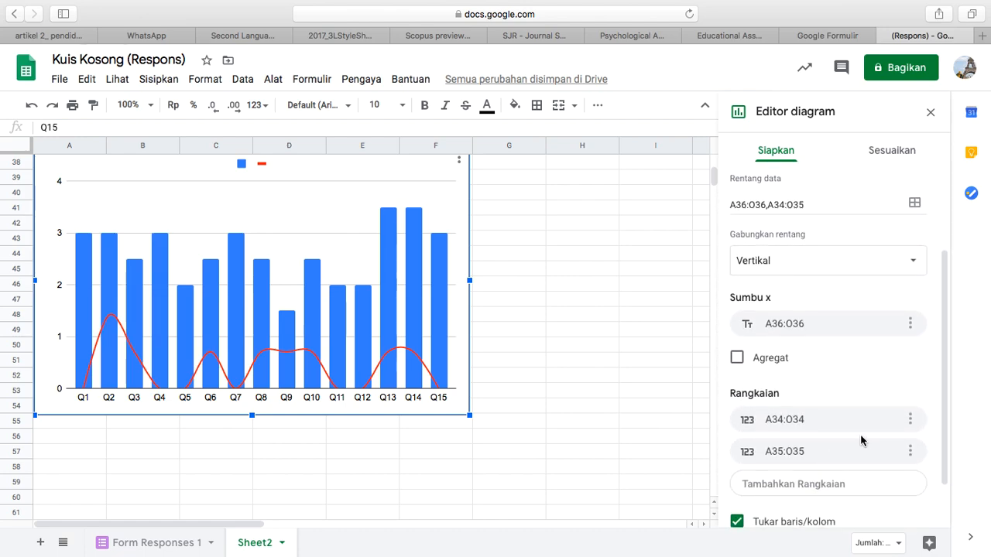
{"action": "left_click", "coordinate": [910, 425]}
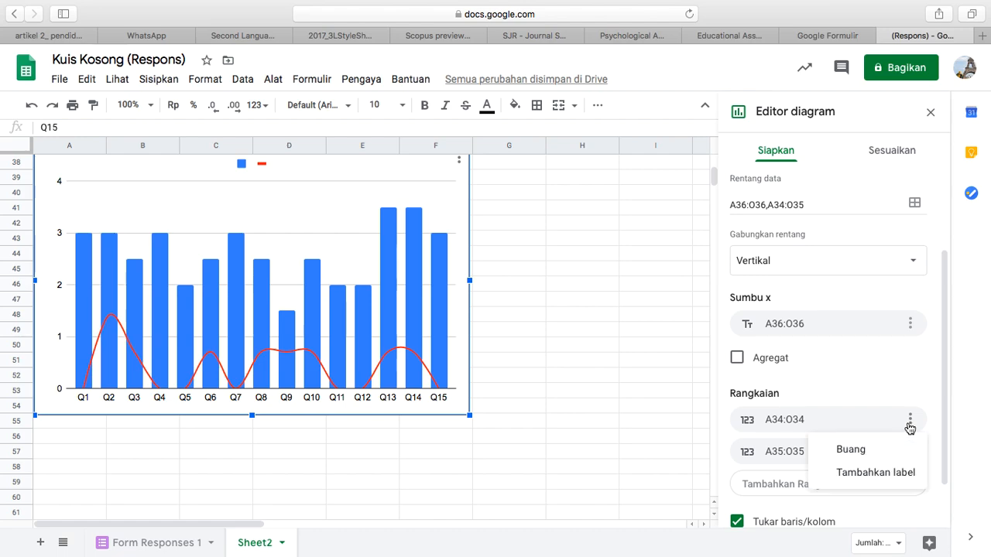
{"action": "left_click", "coordinate": [873, 483]}
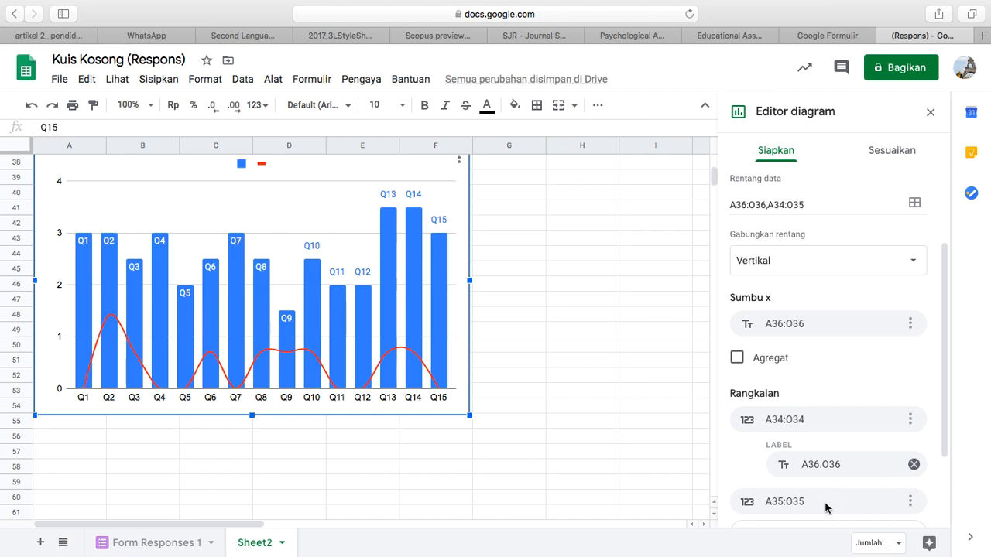
{"action": "scroll", "coordinate": [826, 507], "scroll_direction": "down", "scroll_amount": 1}
{"action": "left_click", "coordinate": [911, 458]}
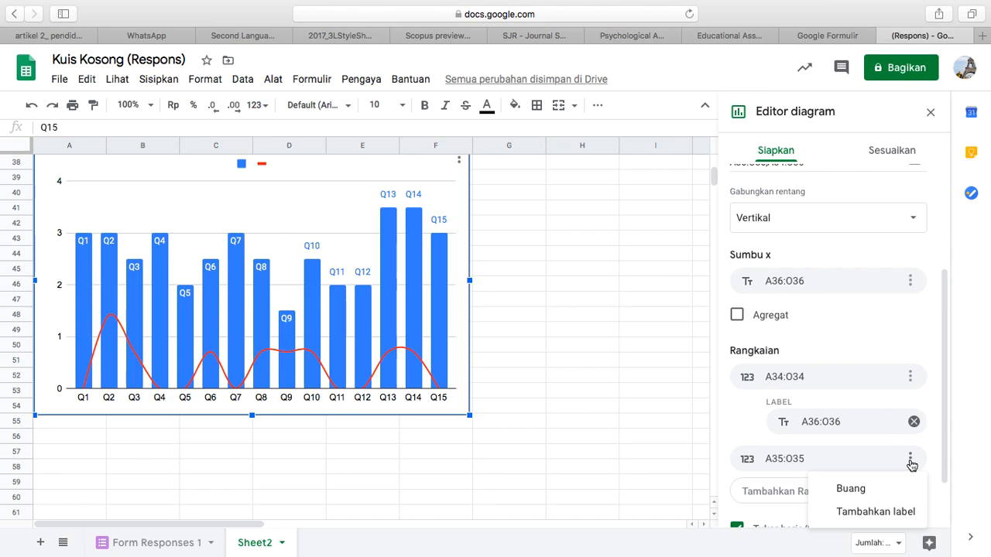
{"action": "left_click", "coordinate": [869, 514]}
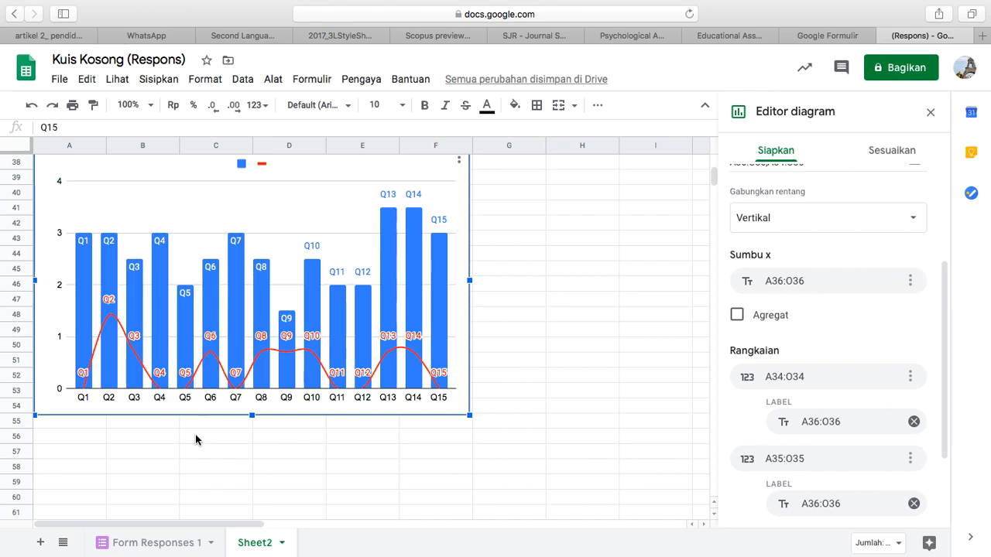
- Enter the caption "The Overall Survey Result" below the chart in cell A56
{"action": "left_click", "coordinate": [86, 442]}
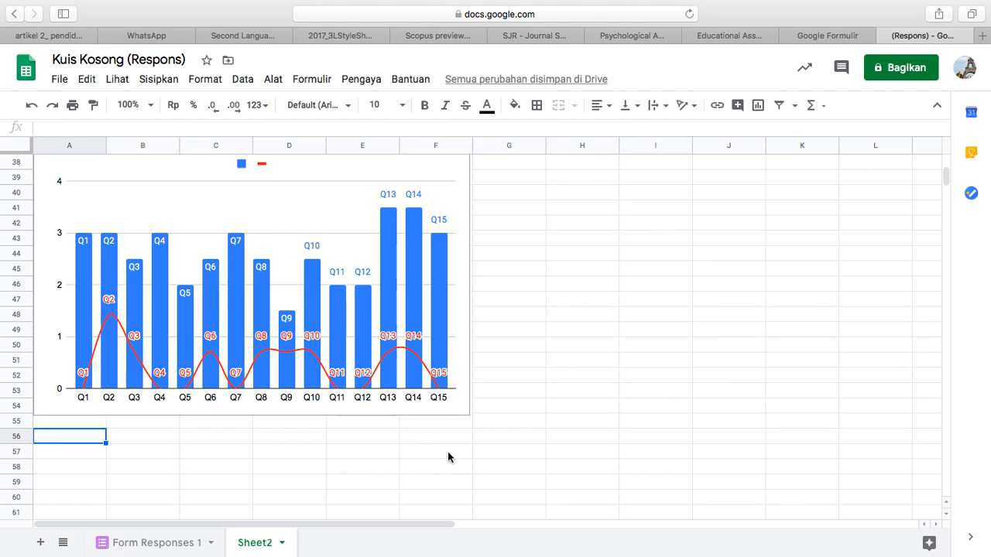
{"action": "type", "text": "tHE"}
{"action": "key", "text": "BackSpace"}
{"action": "key", "text": "BackSpace"}
{"action": "key", "text": "BackSpace"}
{"action": "type", "text": "T"}
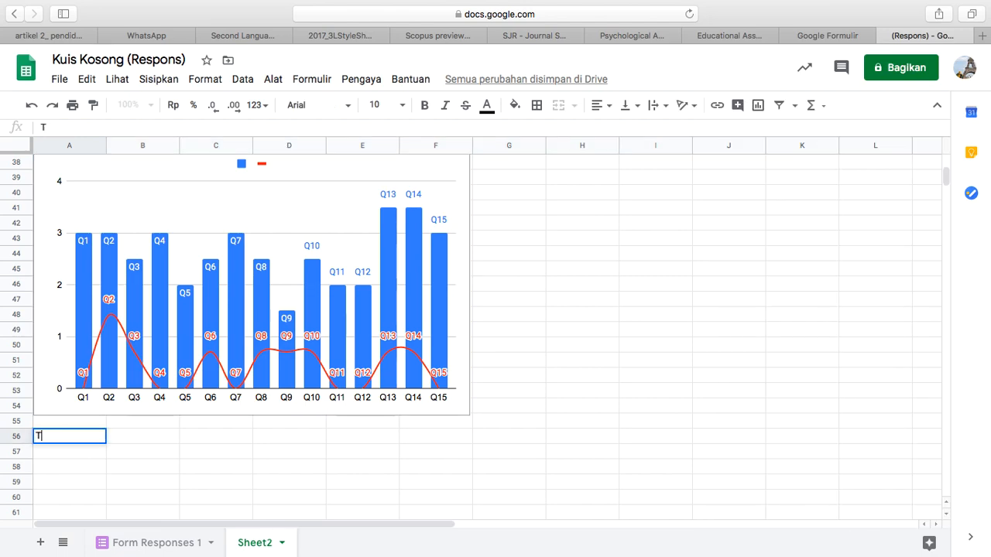
{"action": "type", "text": "he Overall Survey Result"}
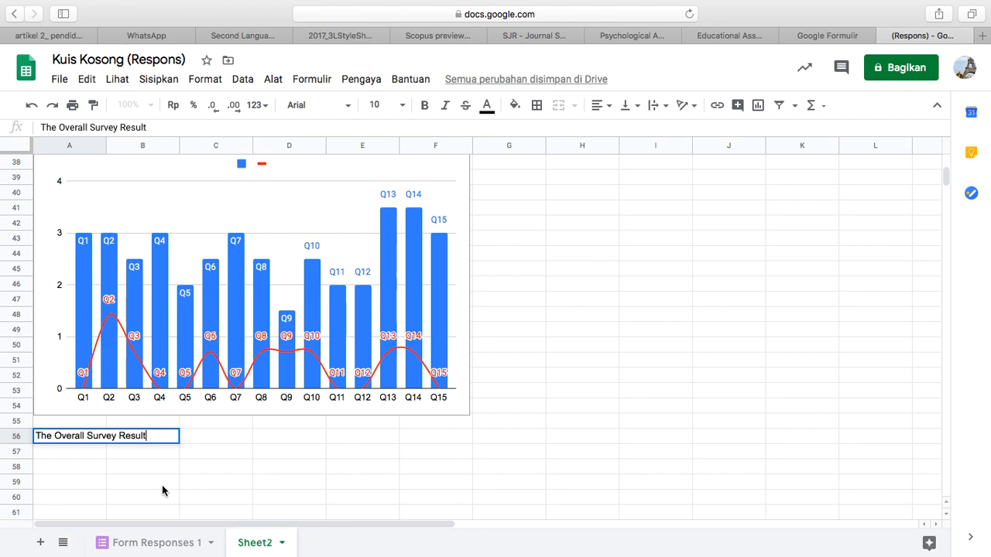
{"action": "left_click", "coordinate": [137, 483]}
- List the categories Reading Habit, Reading Frequency and Reading Competence beside the chart in cells H41:H43
{"action": "scroll", "coordinate": [425, 440], "scroll_direction": "up", "scroll_amount": 3}
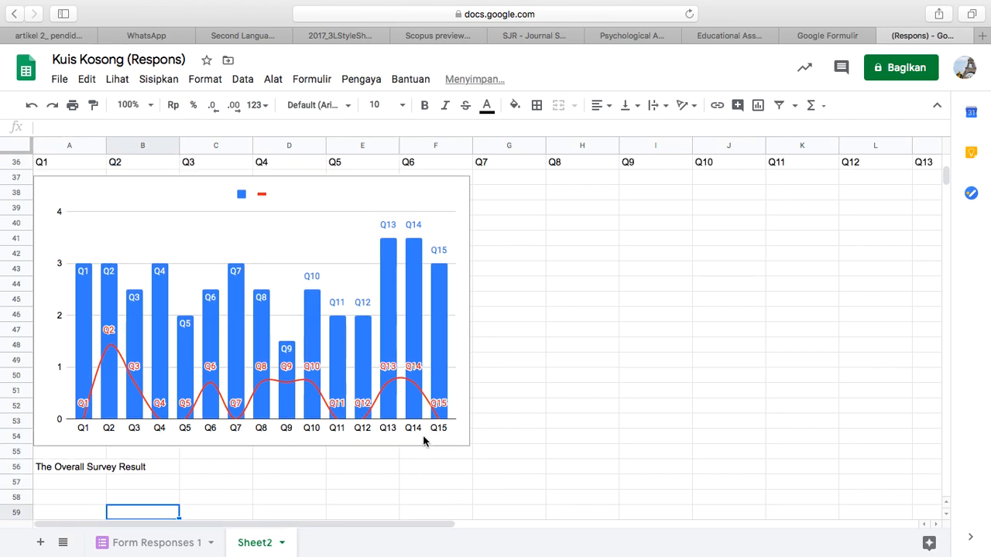
{"action": "scroll", "coordinate": [426, 440], "scroll_direction": "down", "scroll_amount": 1}
{"action": "scroll", "coordinate": [425, 440], "scroll_direction": "up", "scroll_amount": 3}
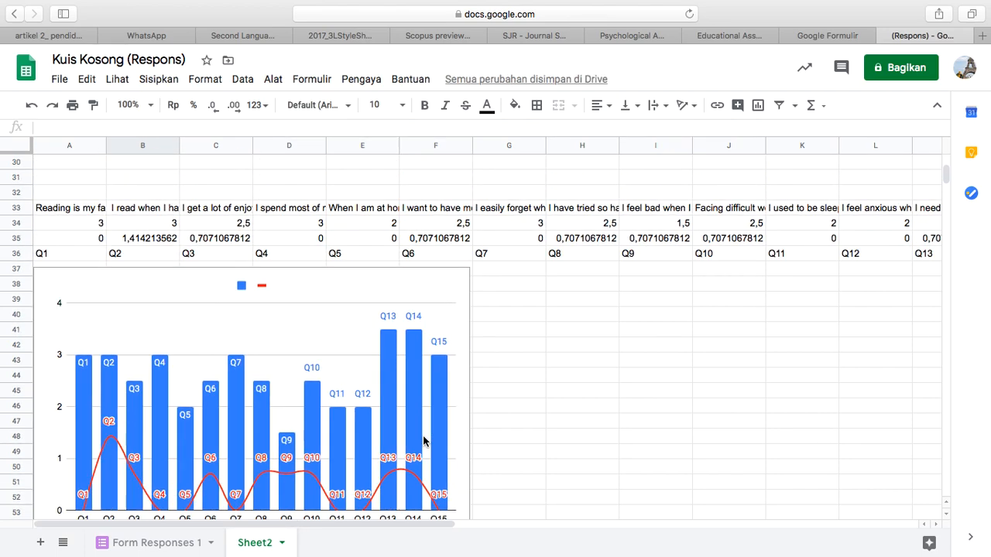
{"action": "scroll", "coordinate": [425, 441], "scroll_direction": "up", "scroll_amount": 1}
{"action": "scroll", "coordinate": [423, 440], "scroll_direction": "up", "scroll_amount": 1}
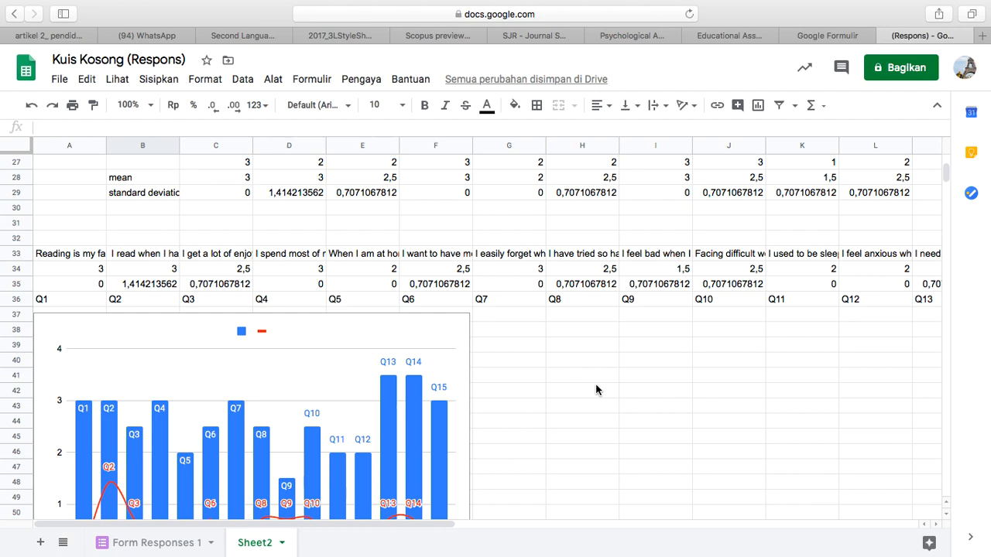
{"action": "left_click", "coordinate": [572, 375]}
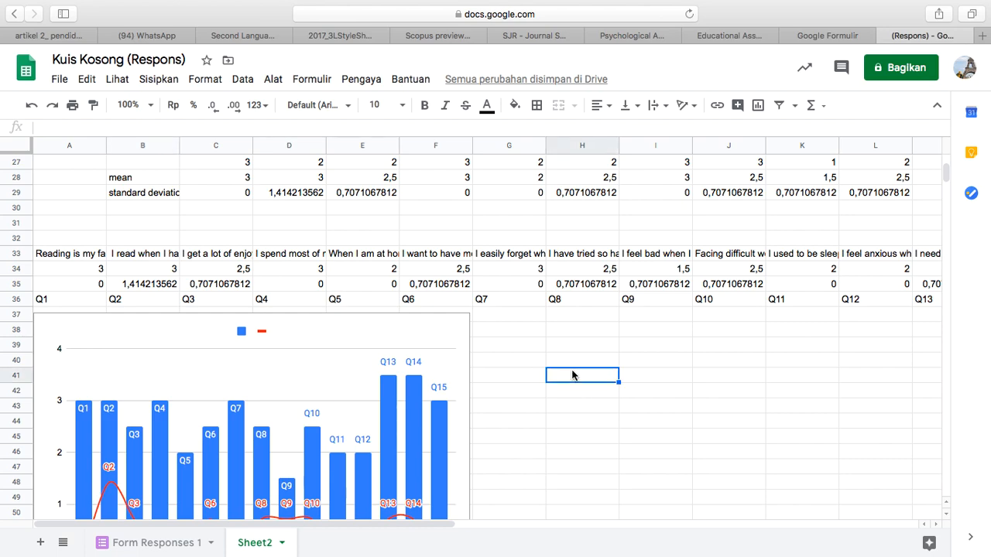
{"action": "type", "text": "Reading Hab"}
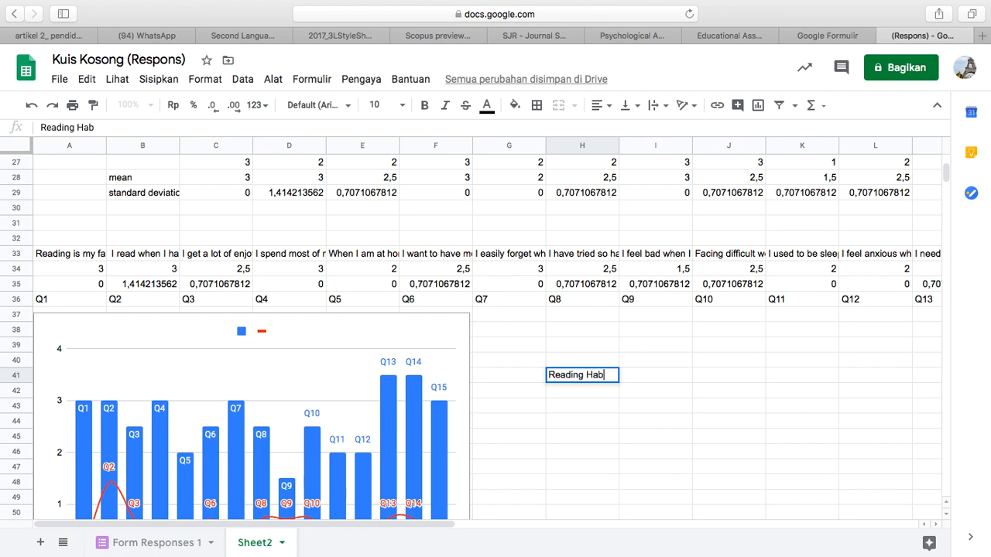
{"action": "key", "text": "Return"}
{"action": "type", "text": "Reading Frequency"}
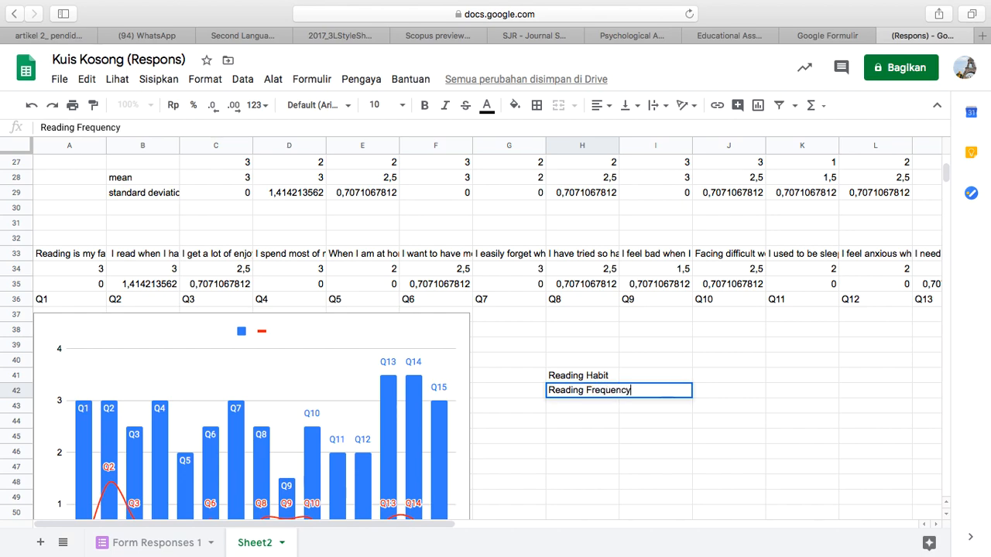
{"action": "key", "text": "Return"}
{"action": "type", "text": "Readin"}
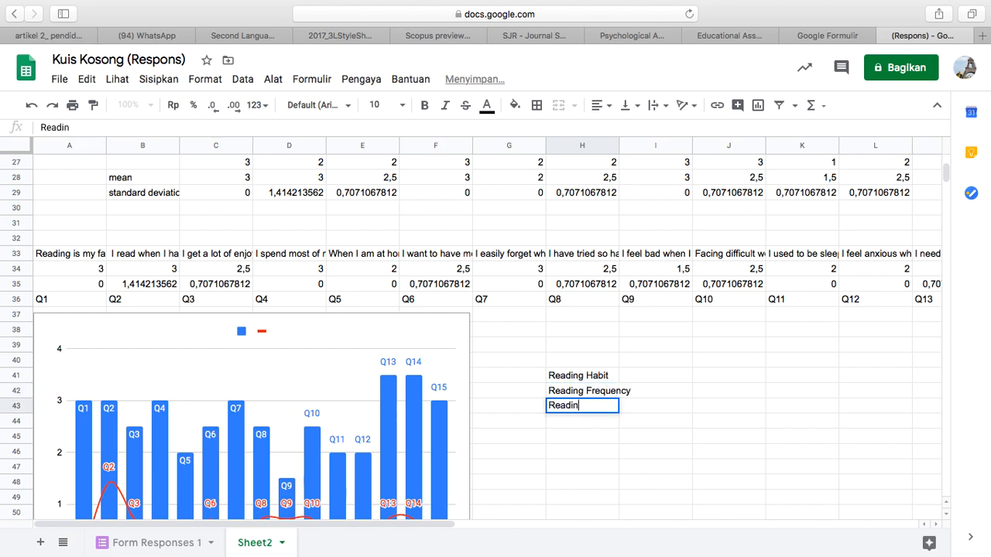
{"action": "type", "text": "g Competence"}
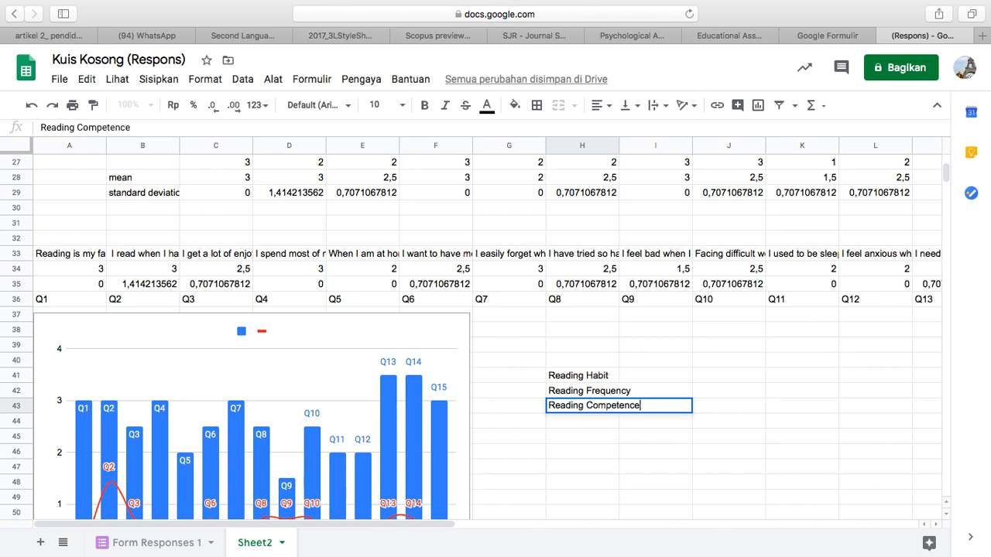
- Enter the question labels Q1, Q3 and Q15 for Reading Habit in cells I41:K41
{"action": "key", "text": "Up"}
{"action": "key", "text": "Up"}
{"action": "key", "text": "Right"}
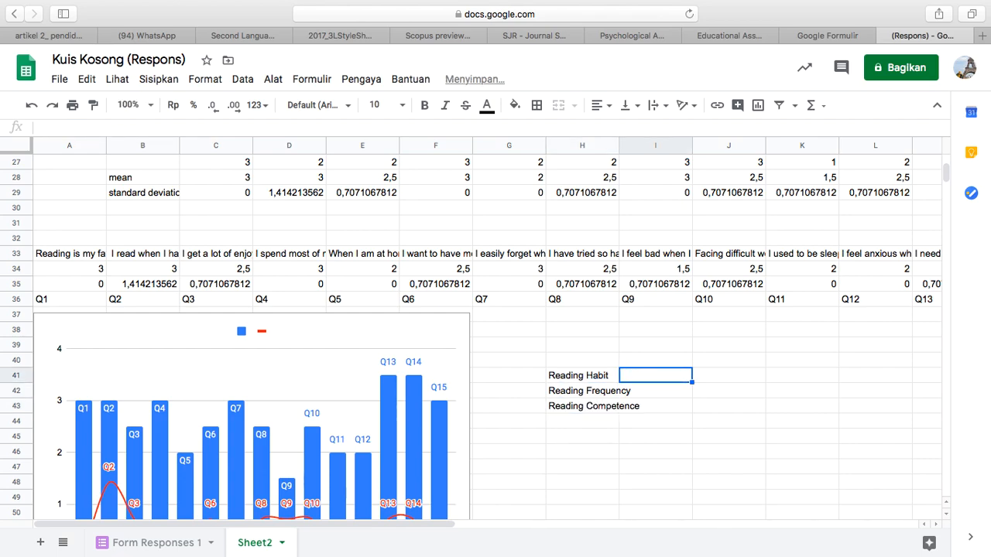
{"action": "type", "text": "Q1"}
{"action": "key", "text": "Right"}
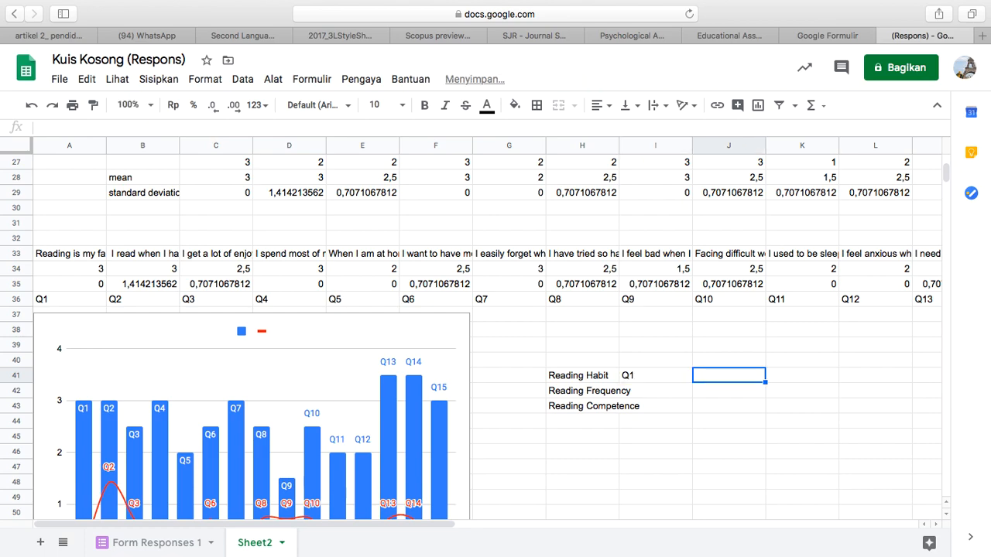
{"action": "type", "text": "Q3"}
{"action": "key", "text": "Right"}
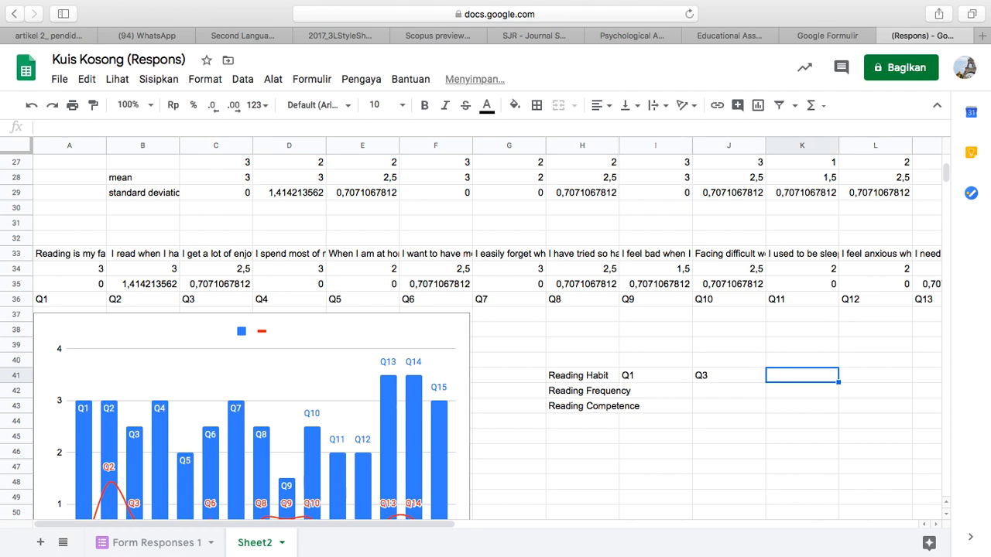
{"action": "type", "text": "Q1"}
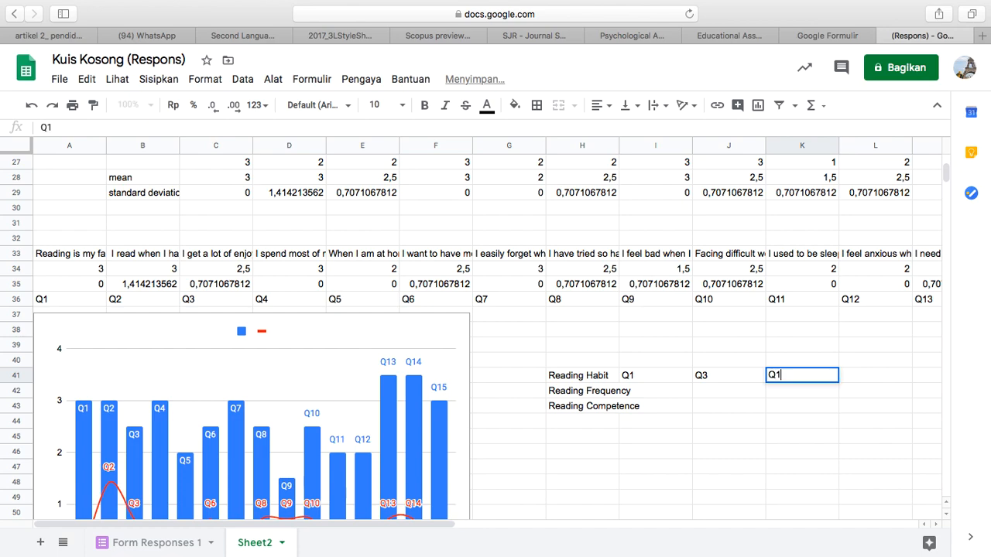
{"action": "type", "text": "5"}
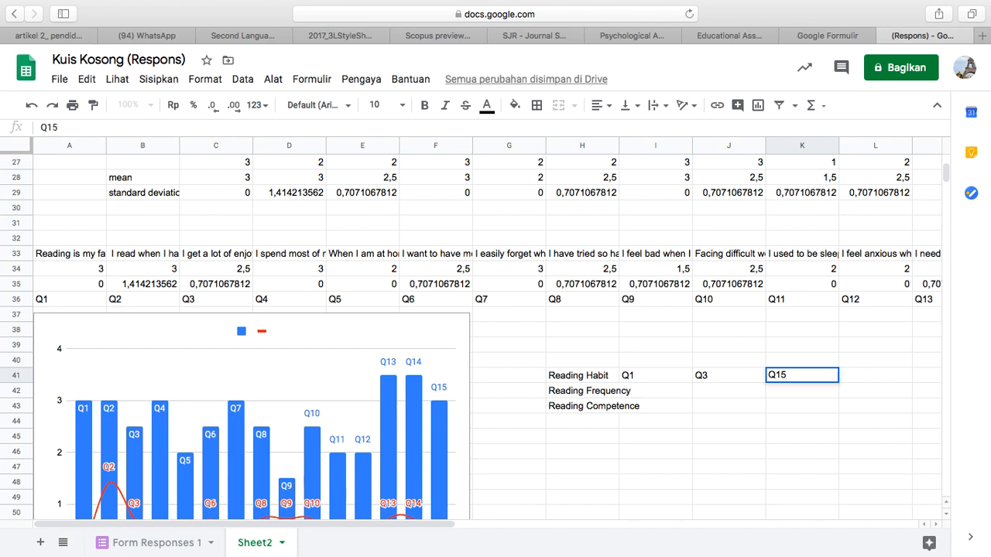
{"action": "key", "text": "Right"}
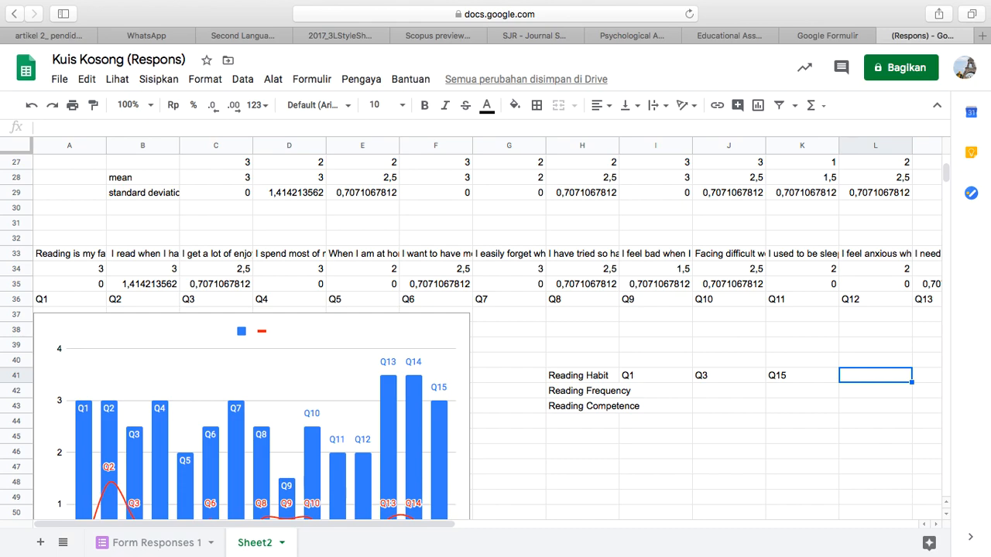
{"action": "key", "text": "Left"}
{"action": "key", "text": "Left"}
{"action": "key", "text": "Left"}
{"action": "key", "text": "Left"}
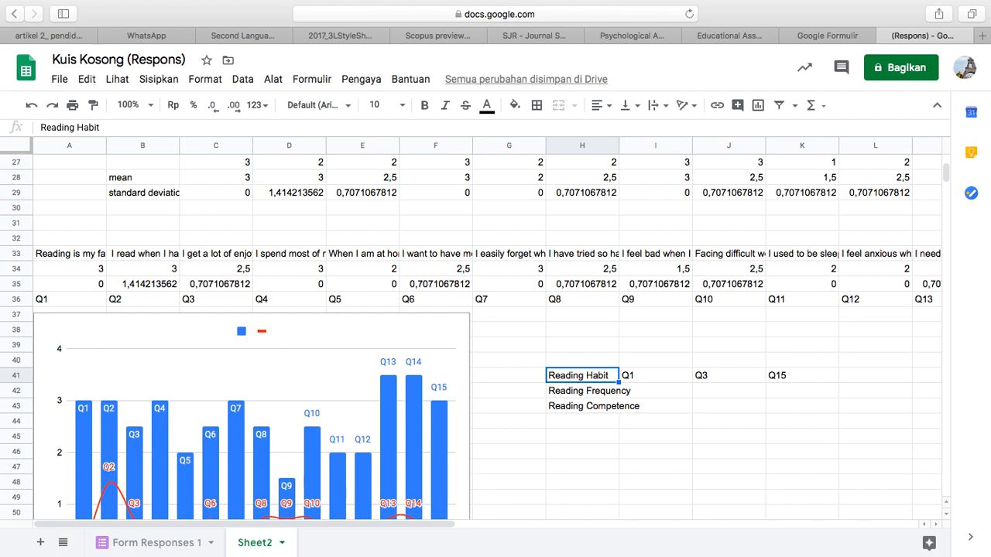
{"action": "left_click", "coordinate": [655, 376]}
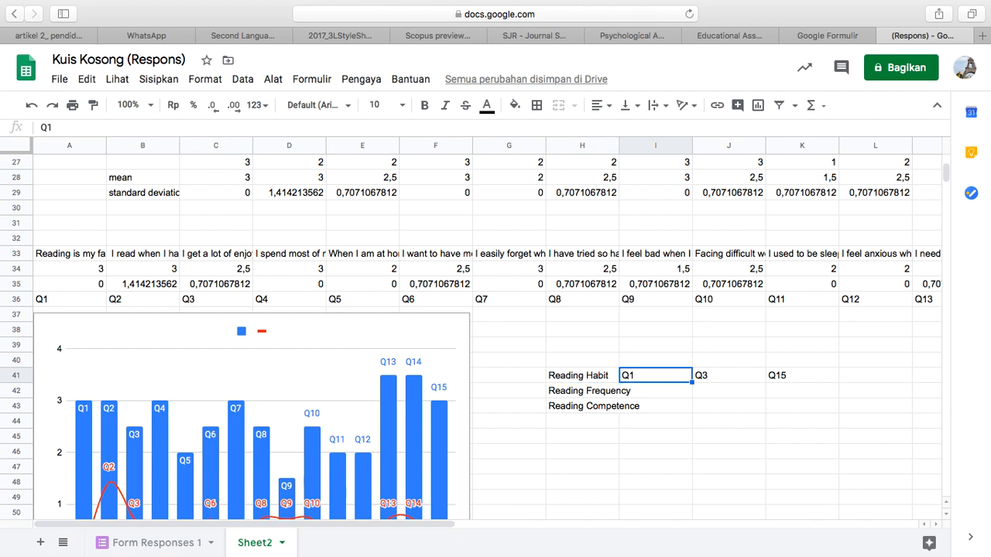
{"action": "left_click", "coordinate": [728, 375]}
{"action": "left_click", "coordinate": [803, 376]}
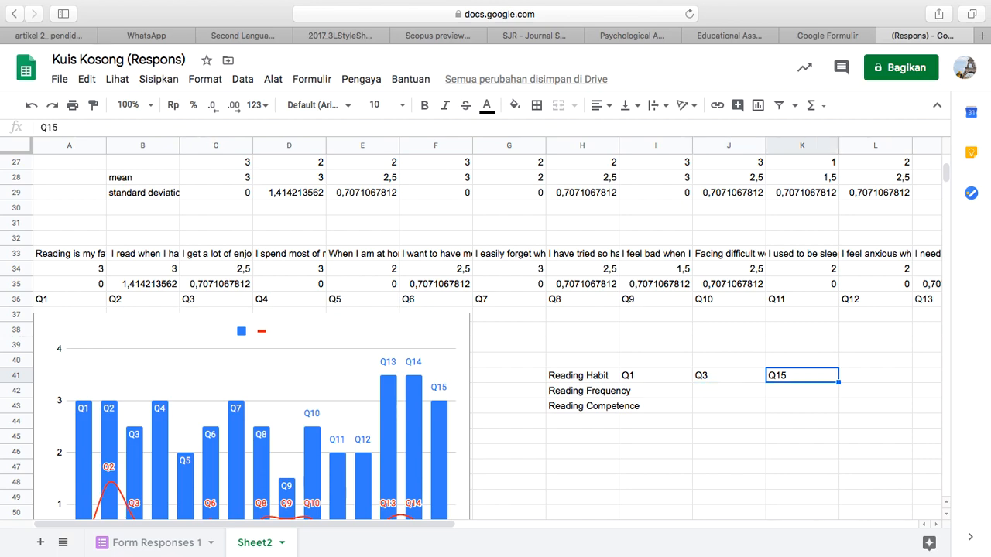
- Enter the question labels Q2, Q10, Q11 and Q13 for Reading Frequency in cells I42:L42
{"action": "key", "text": "Down"}
{"action": "key", "text": "Left"}
{"action": "key", "text": "Left"}
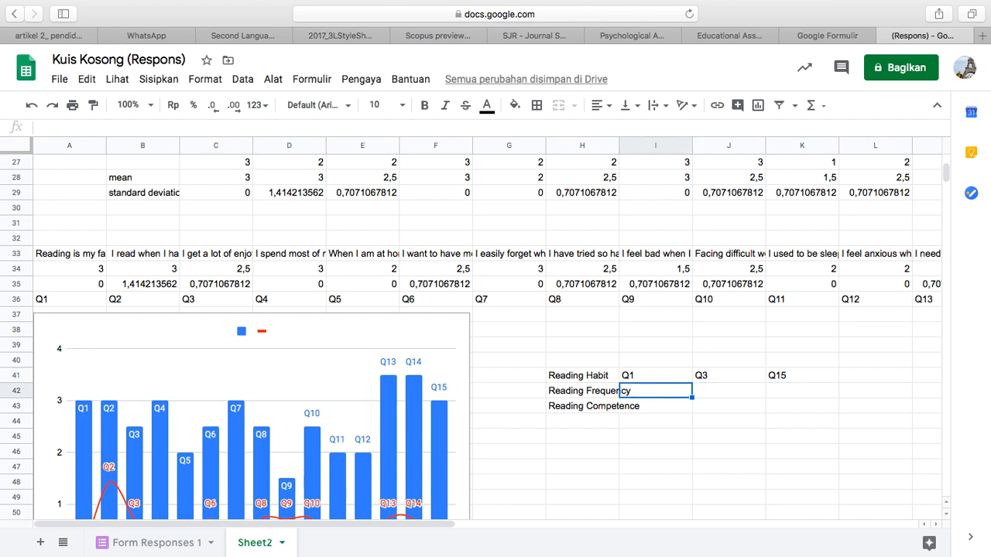
{"action": "type", "text": "Q2"}
{"action": "key", "text": "Tab"}
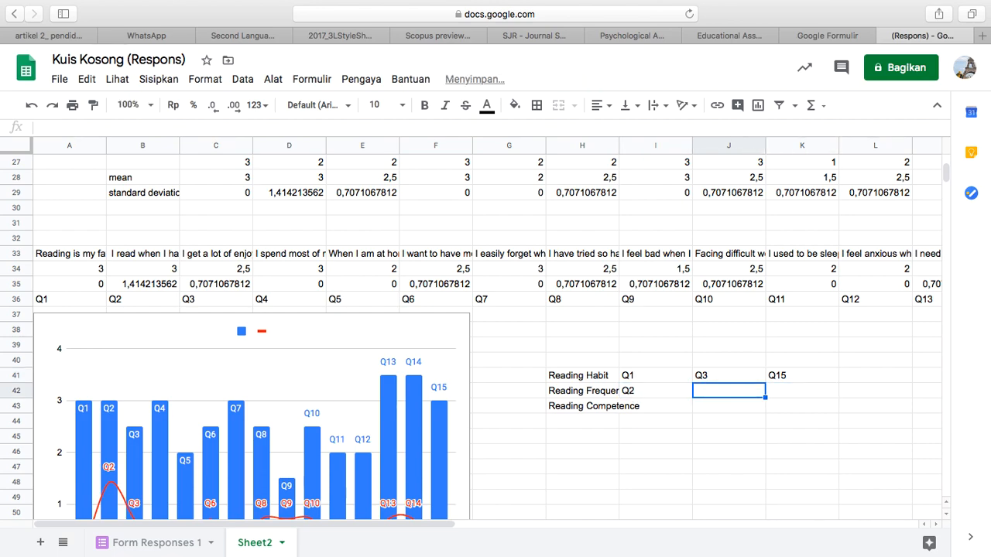
{"action": "type", "text": "Q10"}
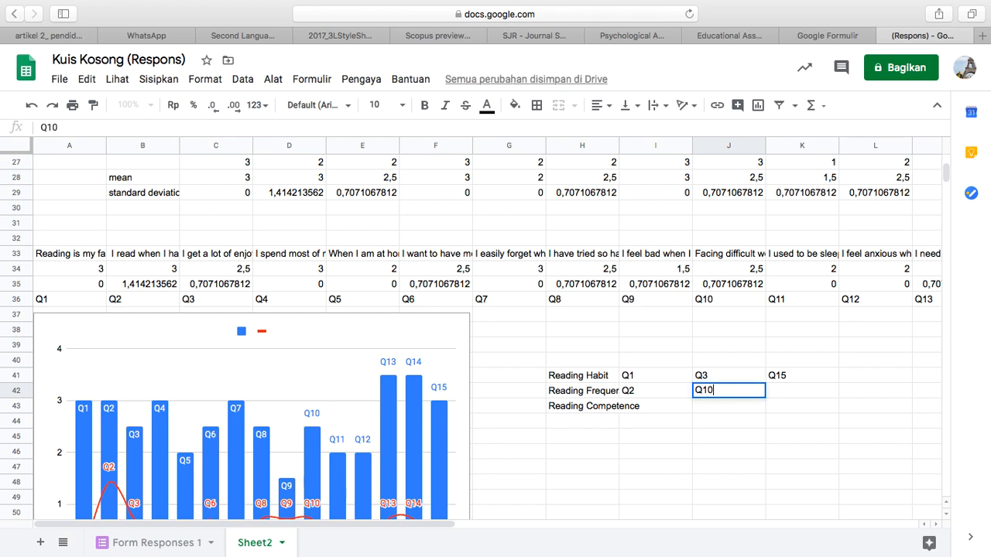
{"action": "key", "text": "Tab"}
{"action": "type", "text": "Q11"}
{"action": "key", "text": "Tab"}
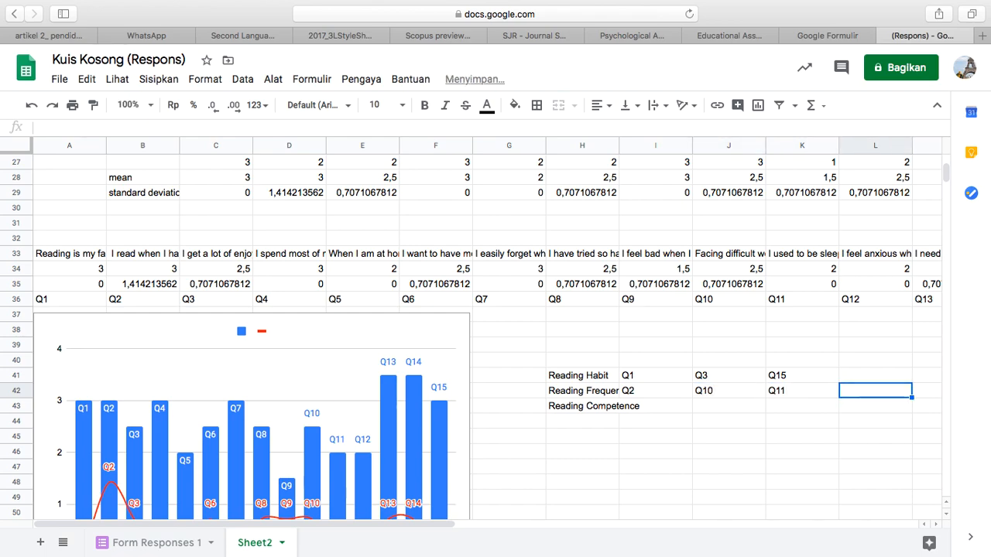
{"action": "type", "text": "Q133"}
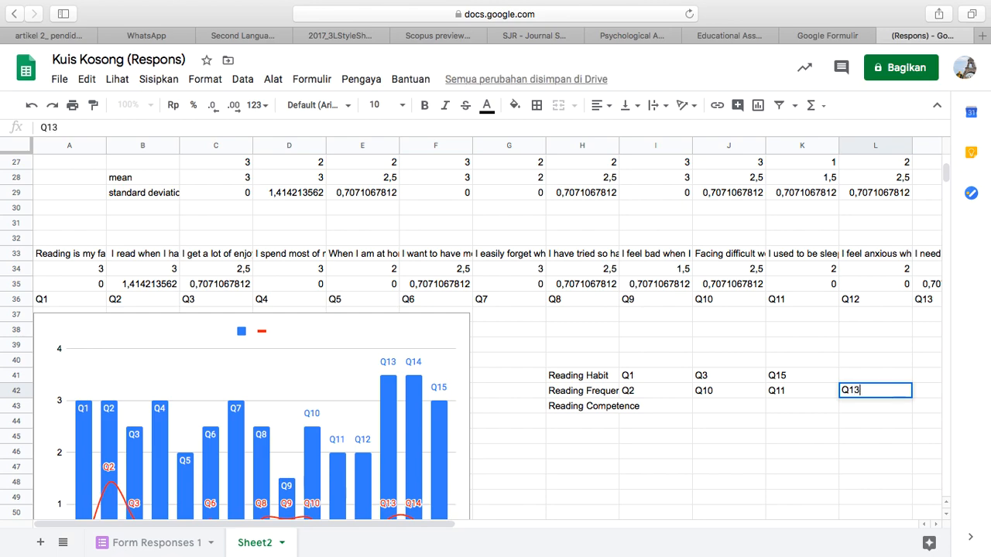
{"action": "key", "text": "BackSpace"}
{"action": "key", "text": "Return"}
- Enter the question labels Q4, Q6, Q7, Q8 and Q9 for Reading Competence in cells I43:M43
{"action": "key", "text": "Left"}
{"action": "key", "text": "Left"}
{"action": "key", "text": "Left"}
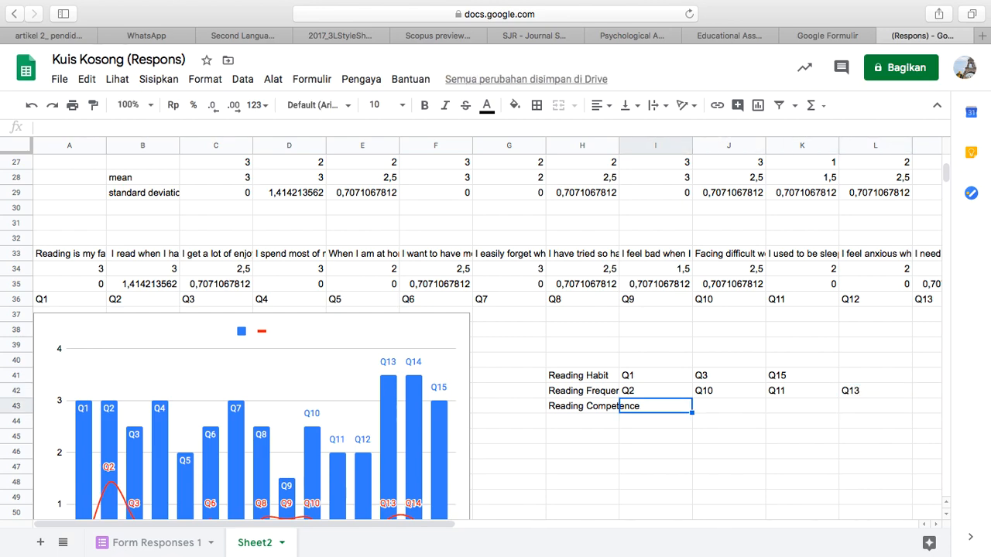
{"action": "type", "text": "Q4"}
{"action": "key", "text": "Tab"}
{"action": "type", "text": "Q6"}
{"action": "key", "text": "Tab"}
{"action": "type", "text": "Q7"}
{"action": "key", "text": "Tab"}
{"action": "type", "text": "Q13"}
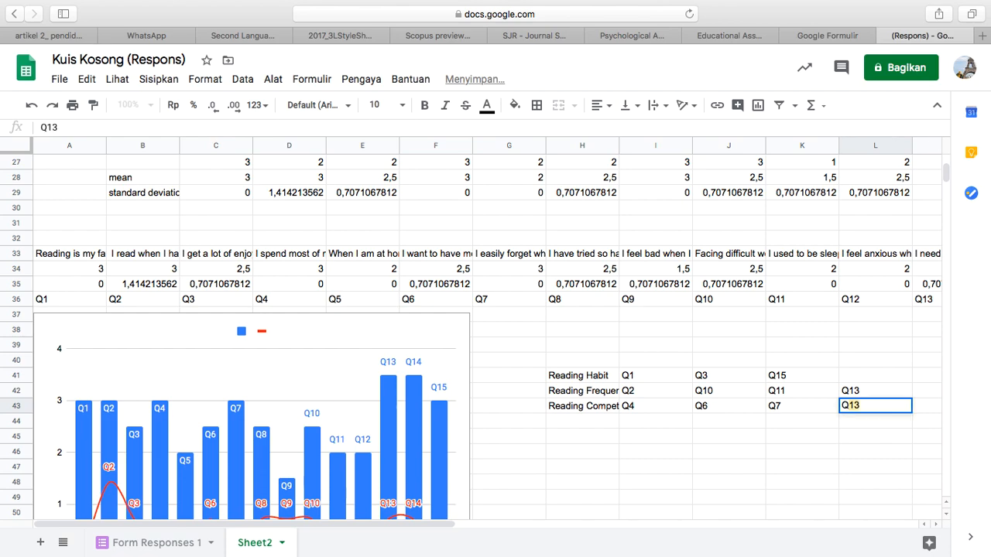
{"action": "key", "text": "BackSpace"}
{"action": "key", "text": "BackSpace"}
{"action": "type", "text": "8"}
{"action": "key", "text": "Tab"}
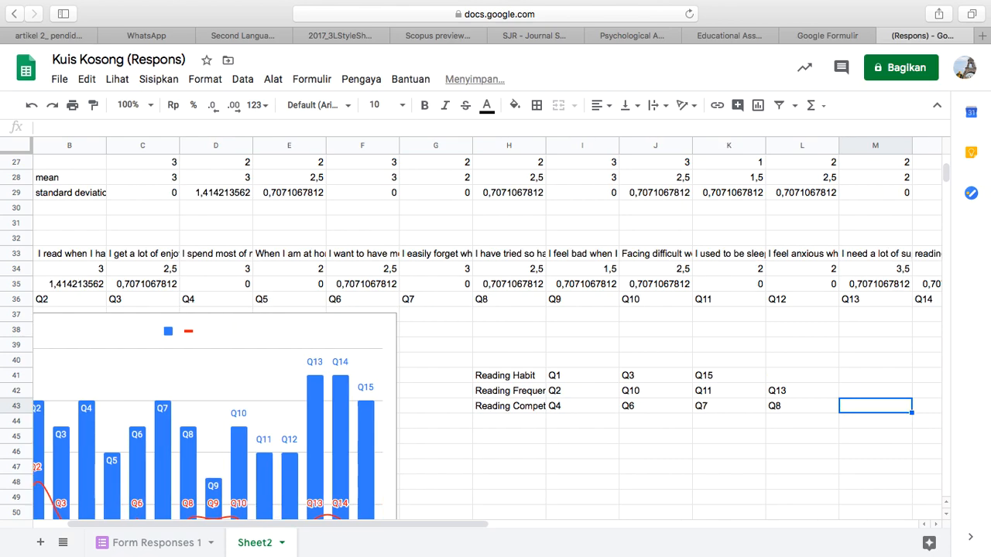
{"action": "type", "text": "Q9"}
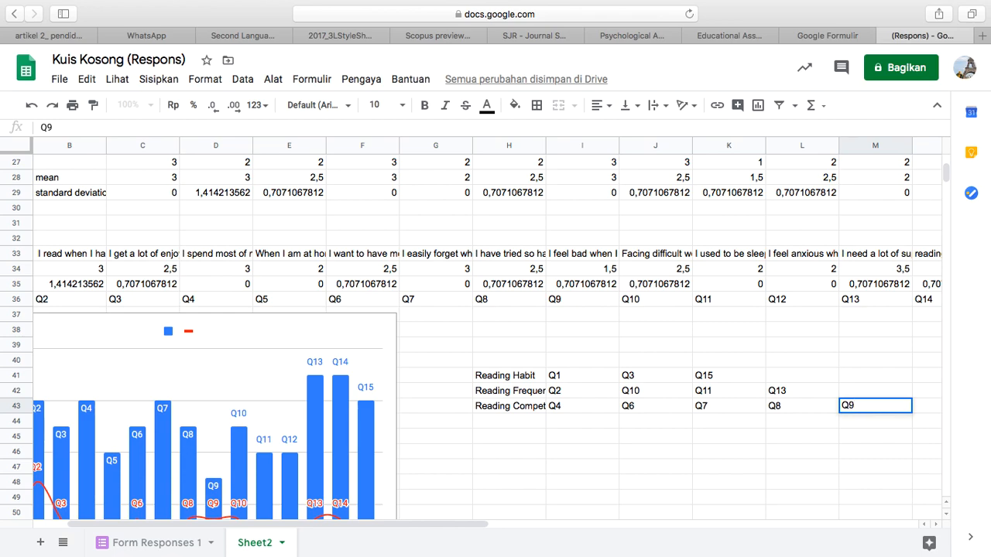
- Go through the question labels assigned to the three categories to check which questions are missing
{"action": "key", "text": "Left"}
{"action": "key", "text": "Left"}
{"action": "key", "text": "Left"}
{"action": "key", "text": "Left"}
{"action": "key", "text": "Up"}
{"action": "key", "text": "Up"}
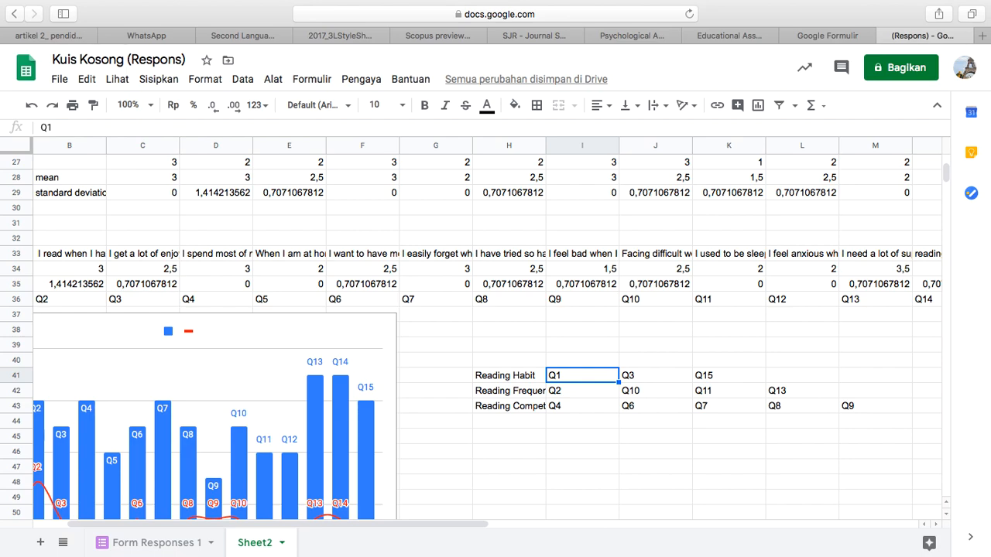
{"action": "key", "text": "Right"}
{"action": "key", "text": "Down"}
{"action": "key", "text": "Right"}
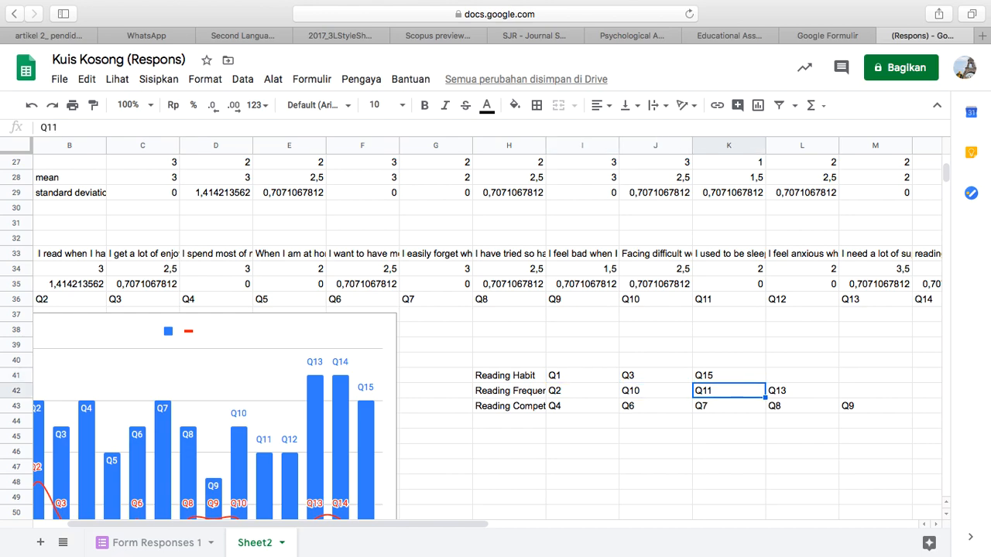
{"action": "key", "text": "Right"}
{"action": "key", "text": "Right"}
- Add the question labels Q12 and Q14 to the Reading Competence row in cells N43:O43
{"action": "key", "text": "Down"}
{"action": "key", "text": "Right"}
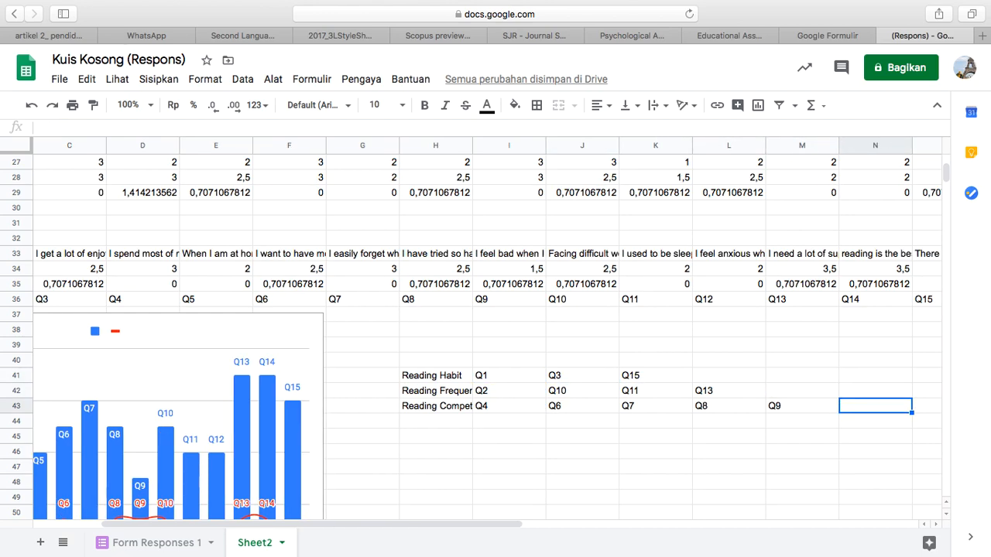
{"action": "type", "text": "Q12"}
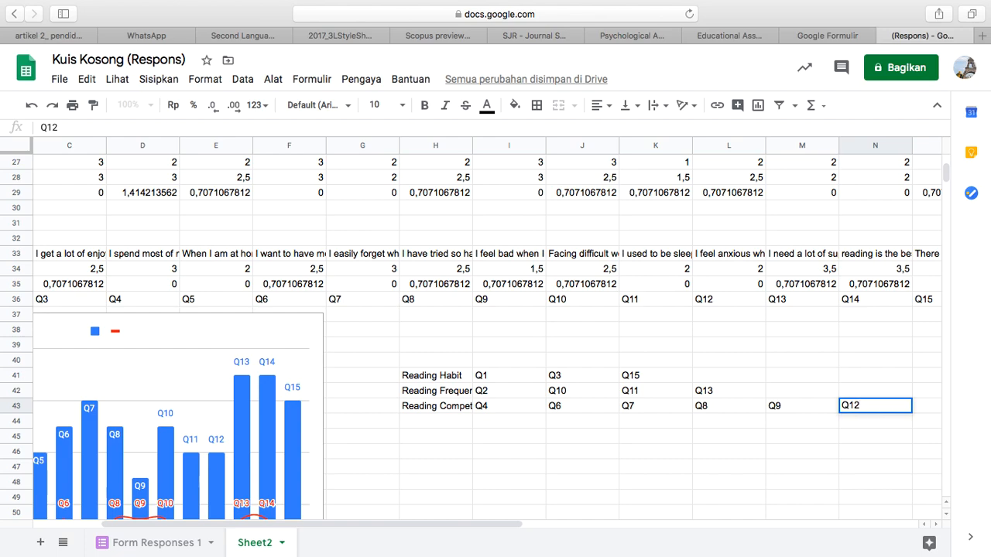
{"action": "key", "text": "Tab"}
{"action": "type", "text": "Q14"}
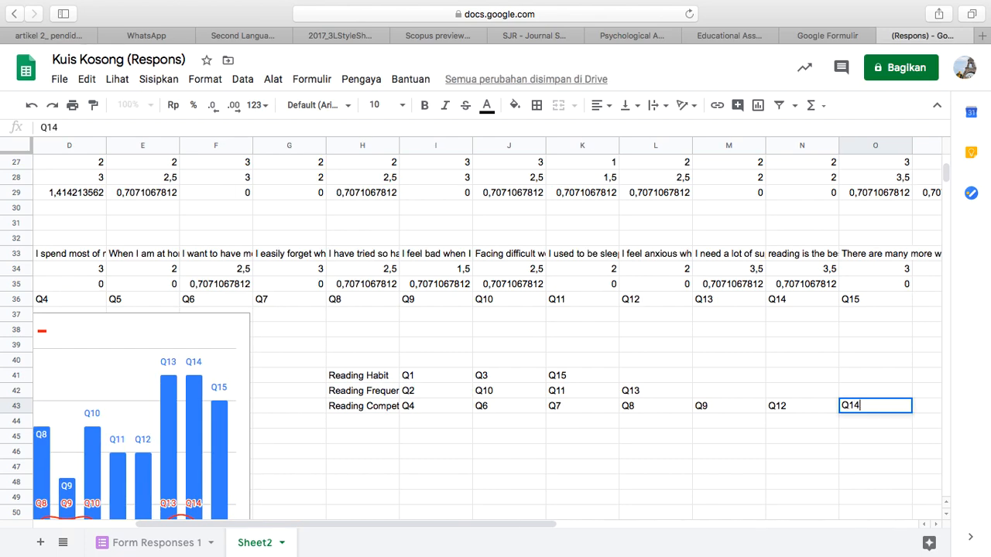
{"action": "key", "text": "Return"}
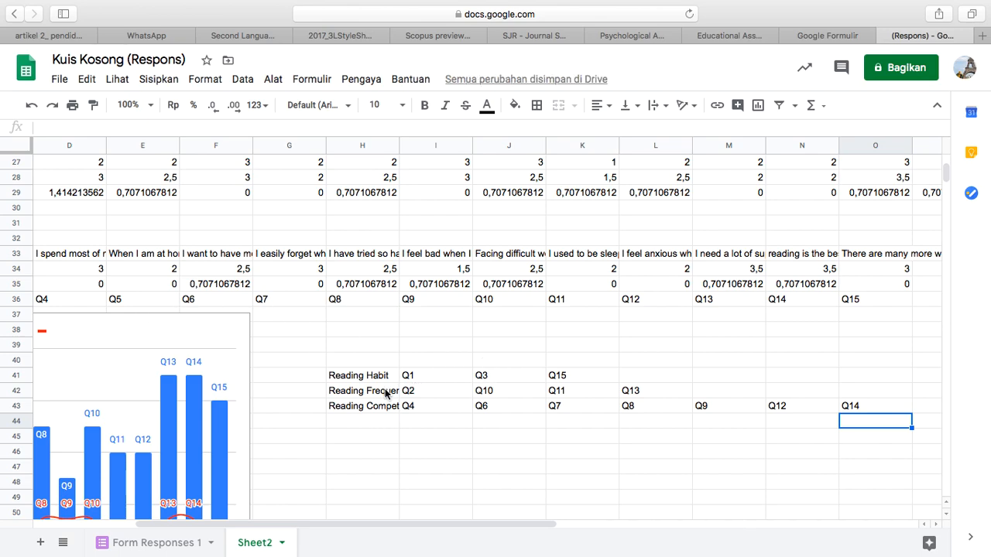
- Copy the Q1 mean, standard deviation and label from cells A34:A36
{"action": "scroll", "coordinate": [367, 487], "scroll_direction": "down", "scroll_amount": 1}
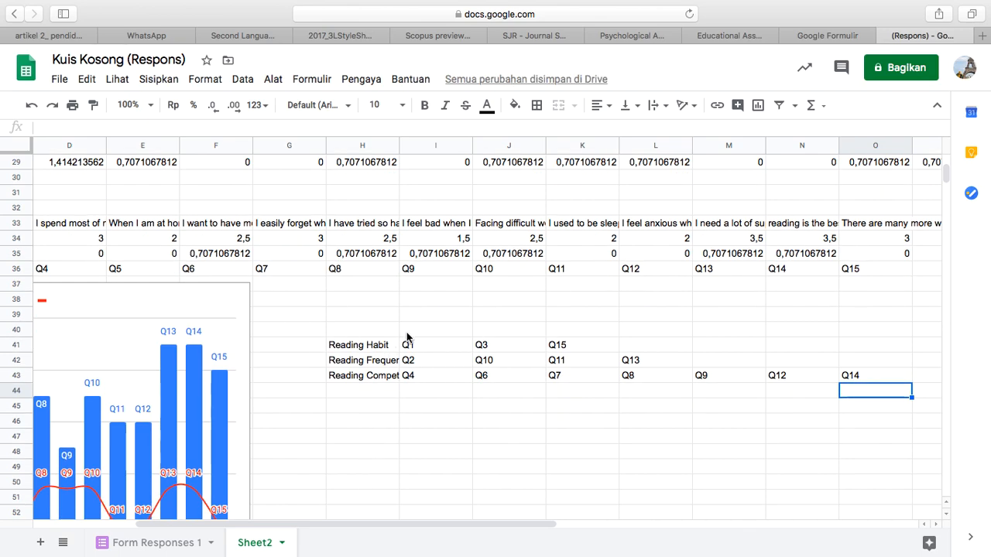
{"action": "scroll", "coordinate": [407, 357], "scroll_direction": "up", "scroll_amount": 1}
{"action": "scroll", "coordinate": [407, 356], "scroll_direction": "left", "scroll_amount": 1}
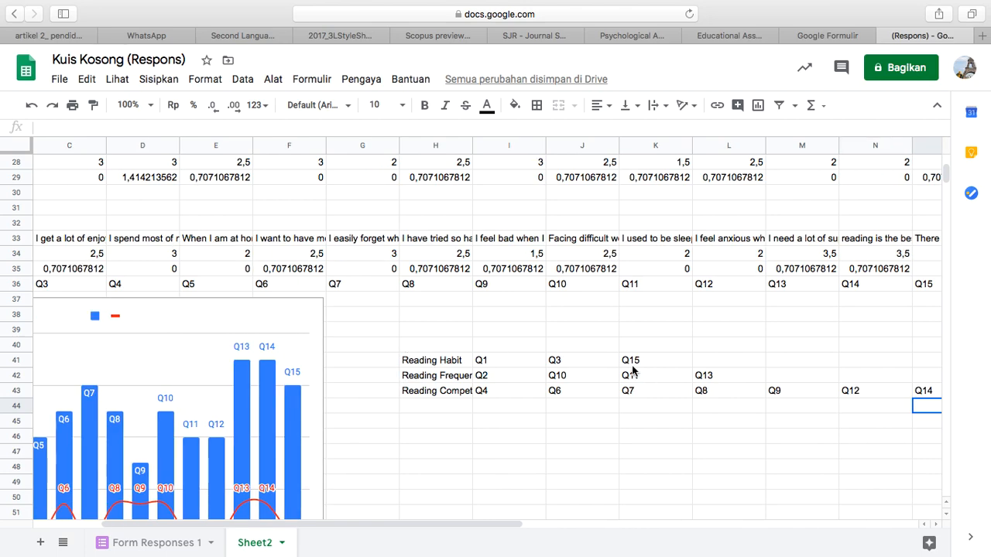
{"action": "scroll", "coordinate": [62, 289], "scroll_direction": "left", "scroll_amount": 2}
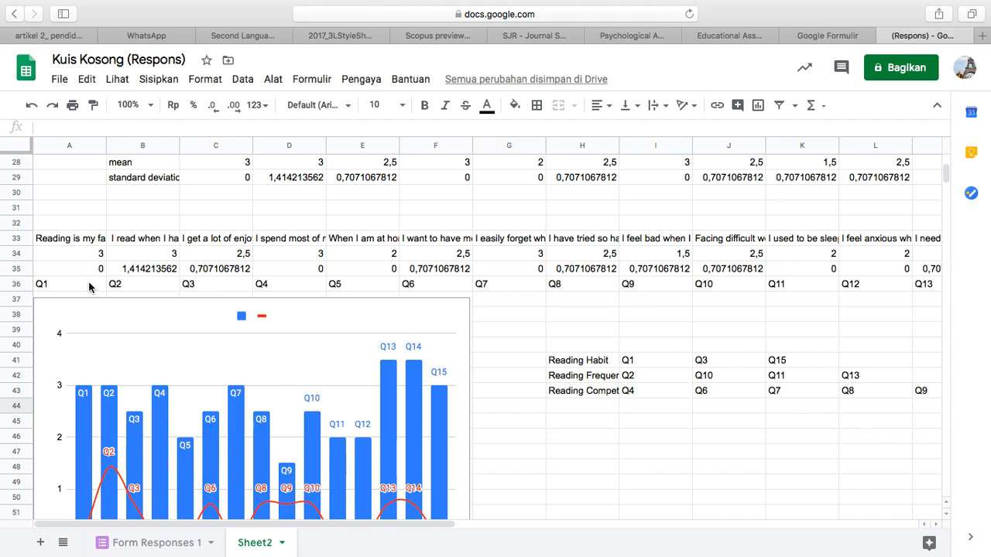
{"action": "left_click_drag", "start_coordinate": [56, 286], "coordinate": [58, 254]}
{"action": "key", "text": "shift+Up"}
{"action": "key", "text": "shift+Down"}
{"action": "key", "text": "super+c"}
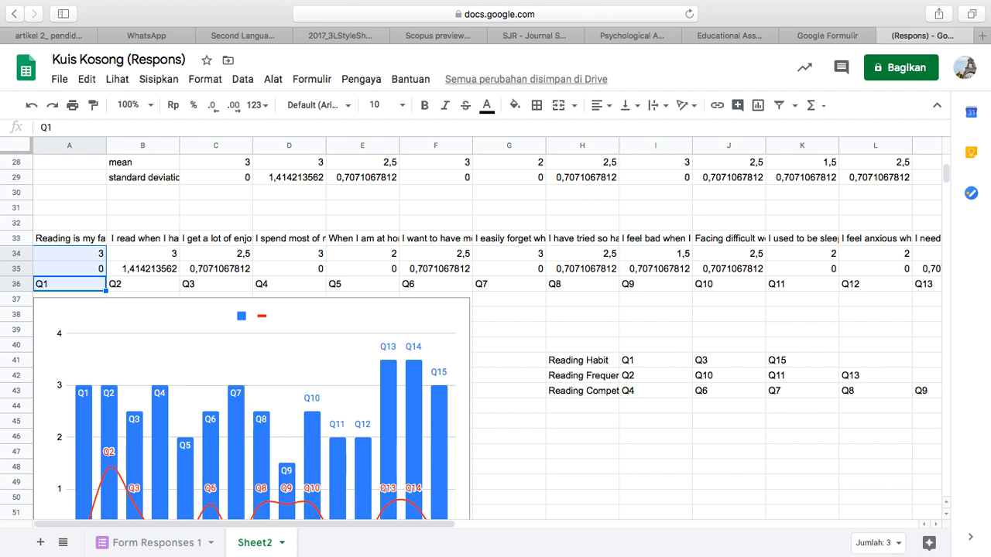
- Add a new sheet to the workbook and name it READING HABIT
{"action": "left_click", "coordinate": [570, 453]}
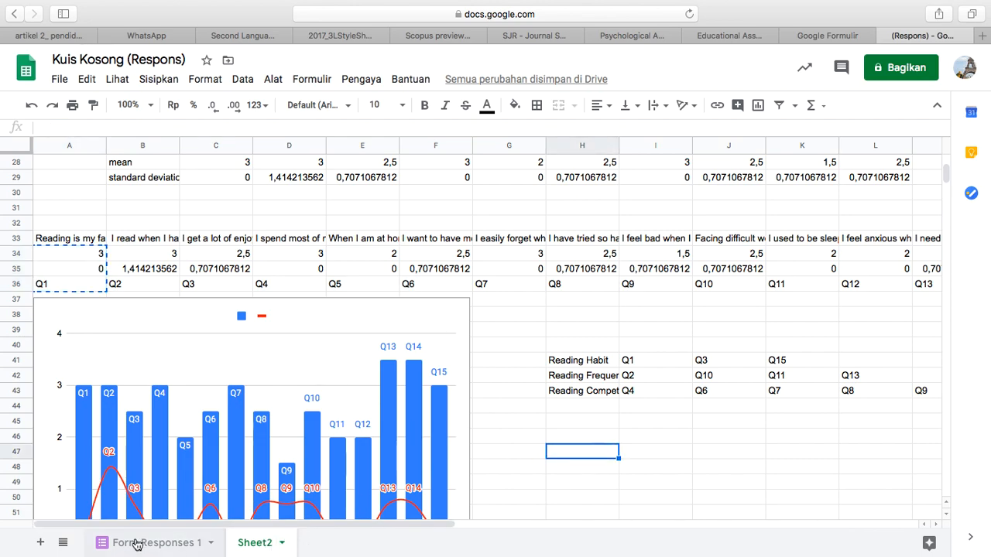
{"action": "left_click", "coordinate": [41, 542]}
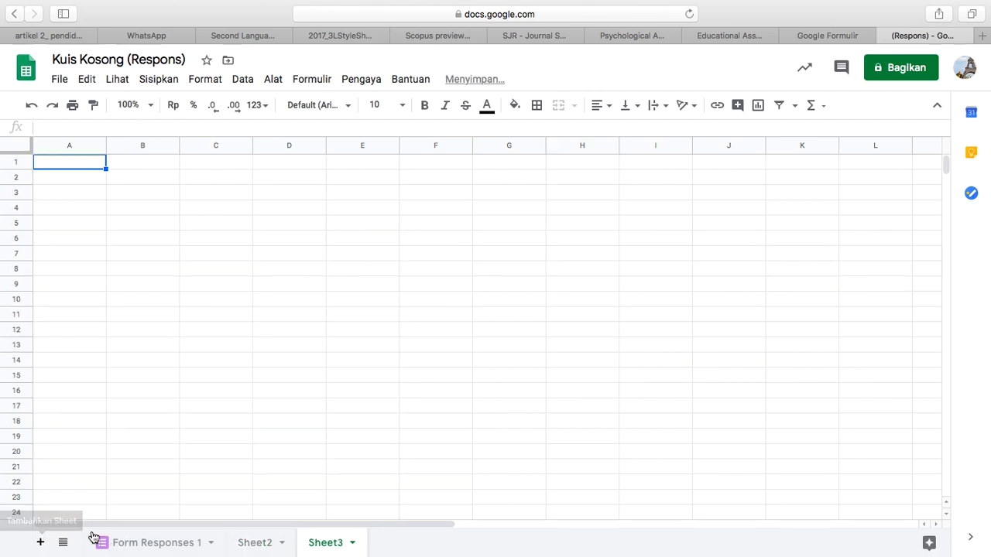
{"action": "double_click", "coordinate": [339, 549]}
{"action": "type", "text": "READING "}
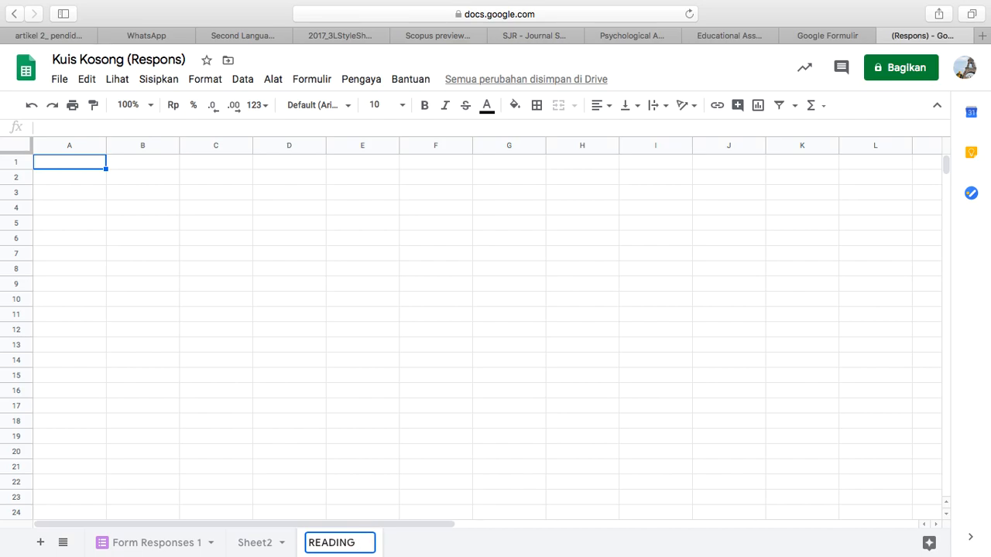
{"action": "type", "text": "HABIT"}
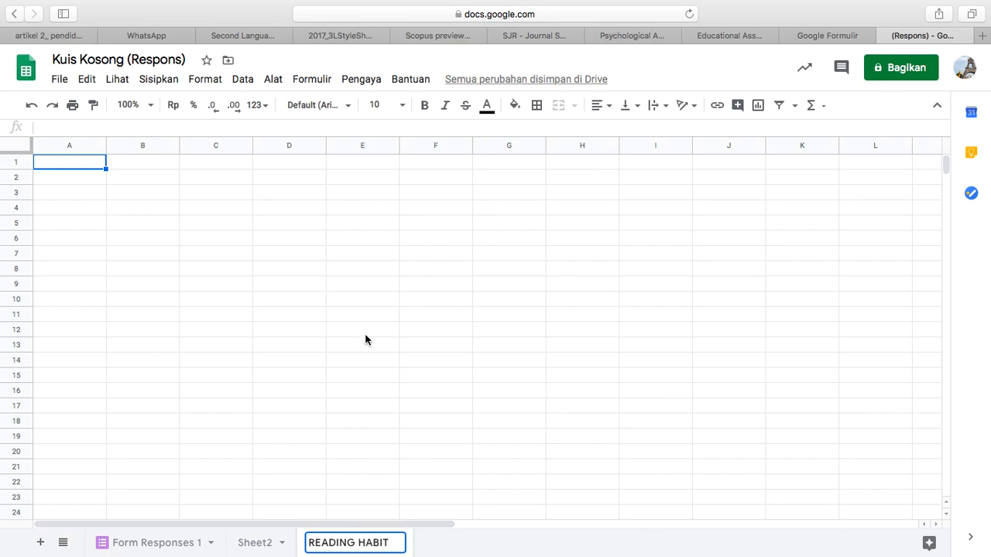
- Paste the copied Q1 values and label into cells A2:A4 of the READING HABIT sheet
{"action": "left_click", "coordinate": [106, 224]}
{"action": "left_click", "coordinate": [93, 177]}
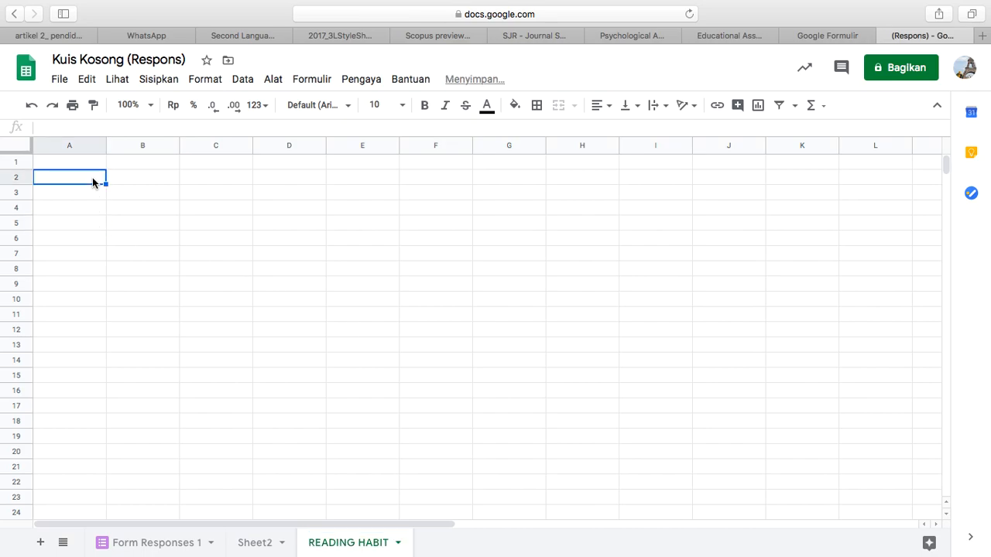
{"action": "key", "text": "ctrl+v"}
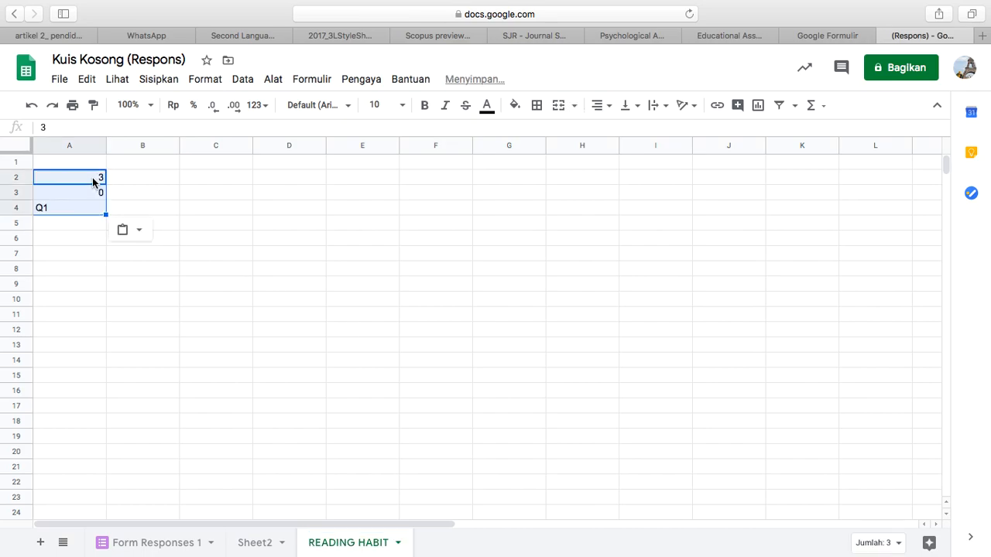
- Return to Sheet2 and rename it OVERALL SURVEY
{"action": "left_click", "coordinate": [263, 546]}
{"action": "double_click", "coordinate": [263, 547]}
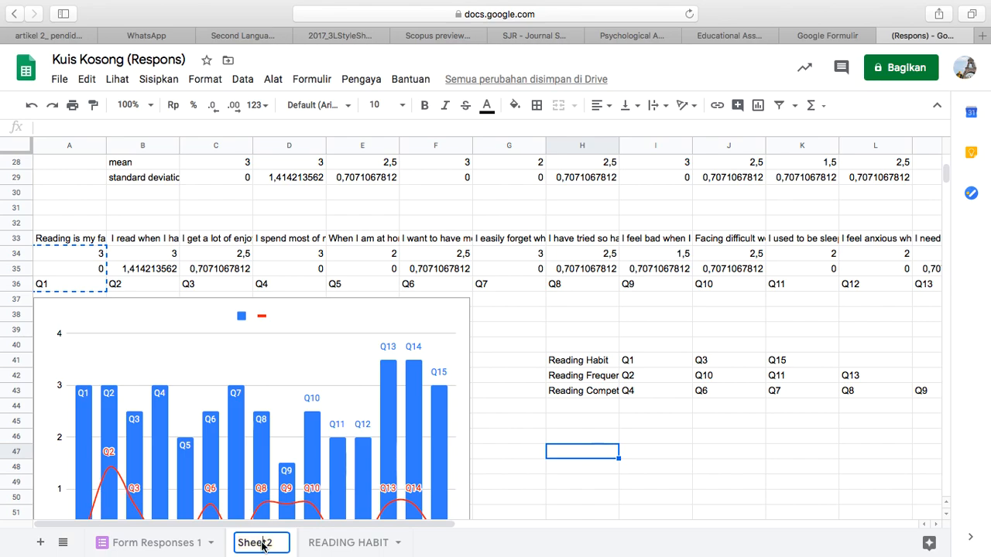
{"action": "type", "text": "OVE"}
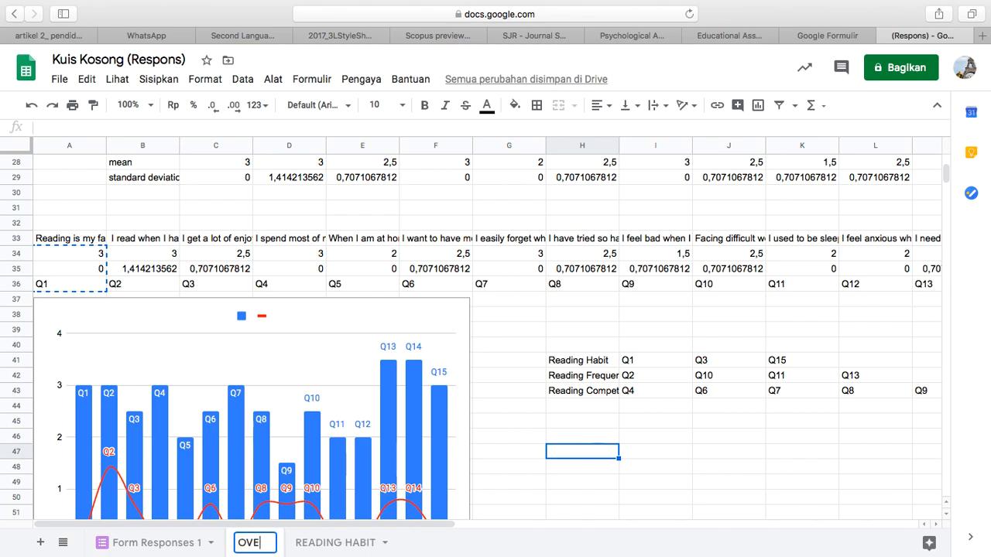
{"action": "type", "text": "RALL SURVEY"}
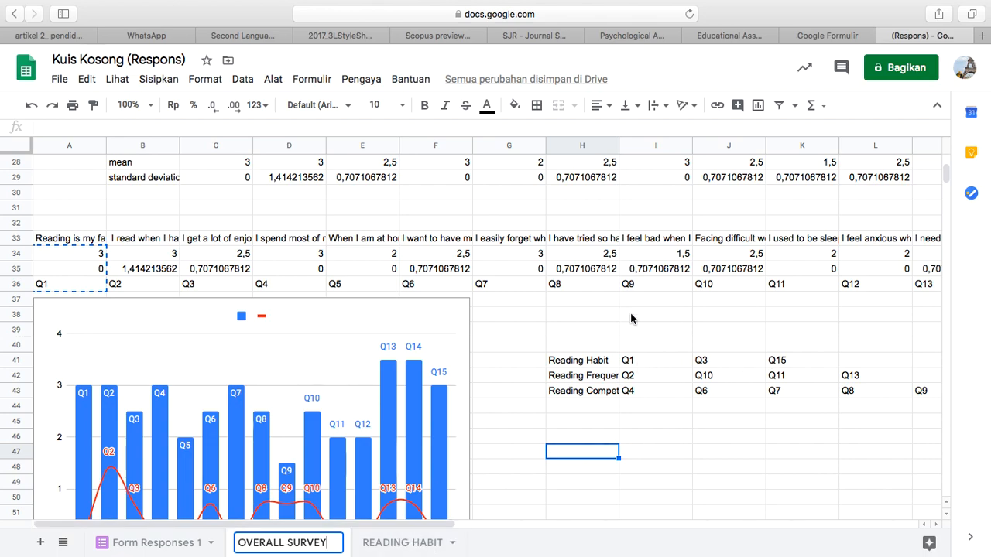
- Copy the Q3 mean, standard deviation and label from C34:C36 into cells B2:B4 of the READING HABIT sheet
{"action": "left_click", "coordinate": [197, 241]}
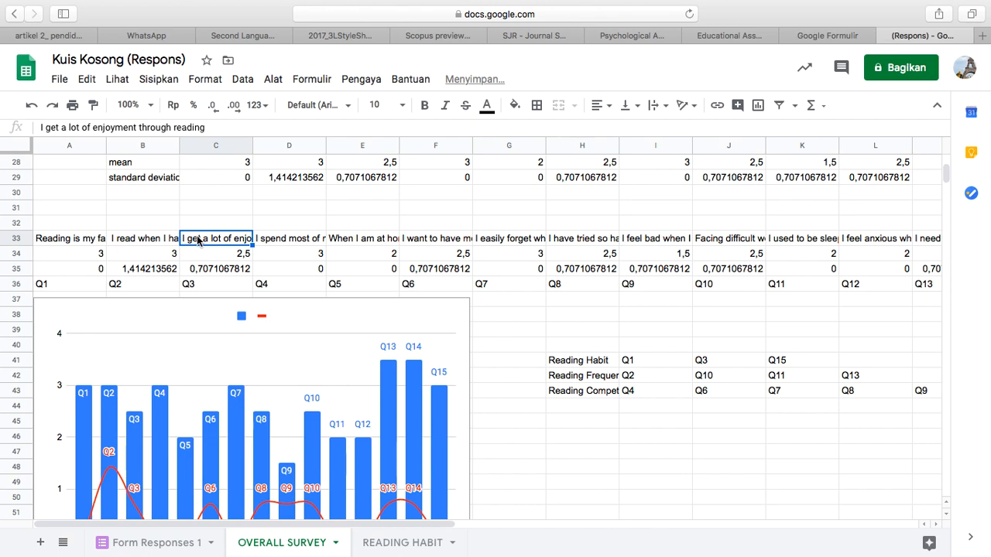
{"action": "key", "text": "Down"}
{"action": "key", "text": "shift+Down"}
{"action": "key", "text": "shift+Down"}
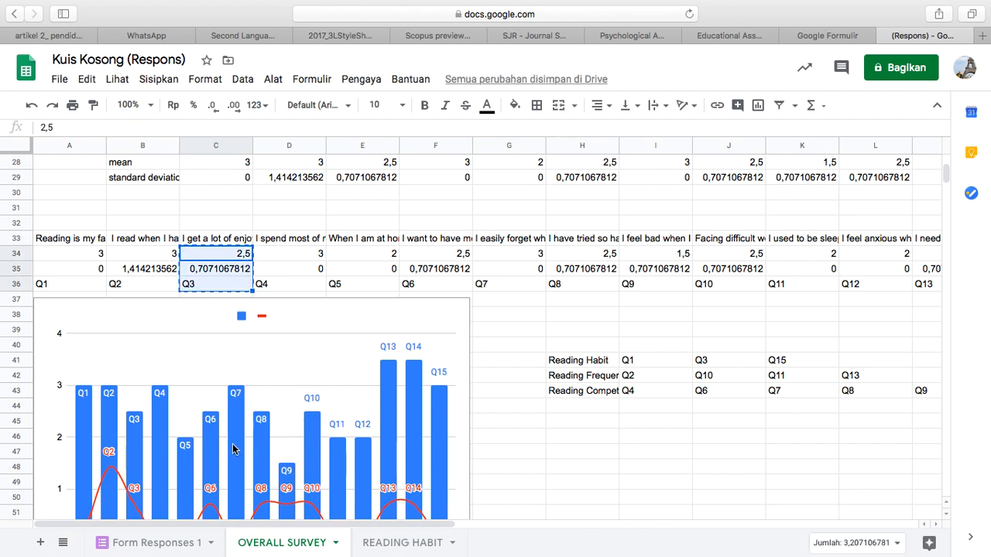
{"action": "left_click", "coordinate": [395, 543]}
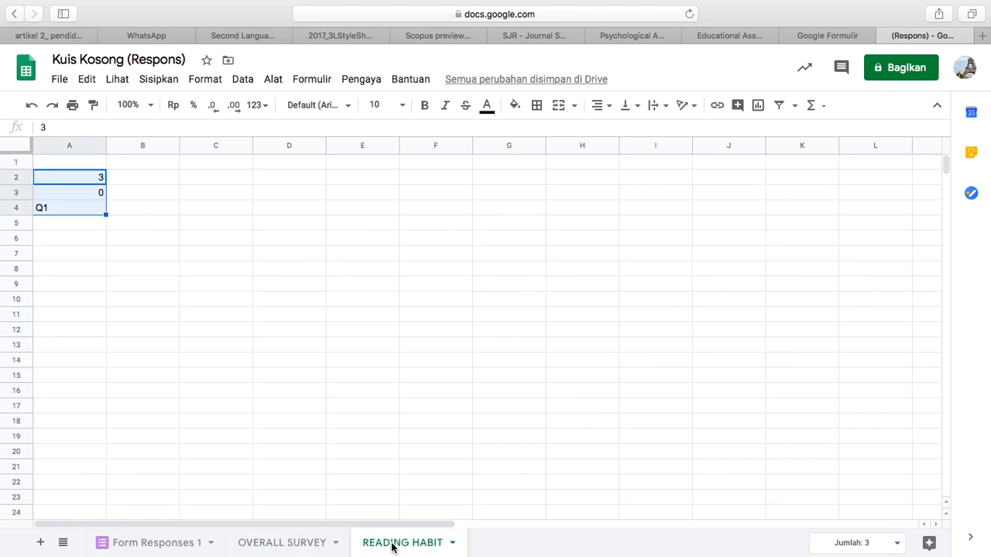
{"action": "left_click", "coordinate": [142, 178]}
{"action": "key", "text": "ctrl+v"}
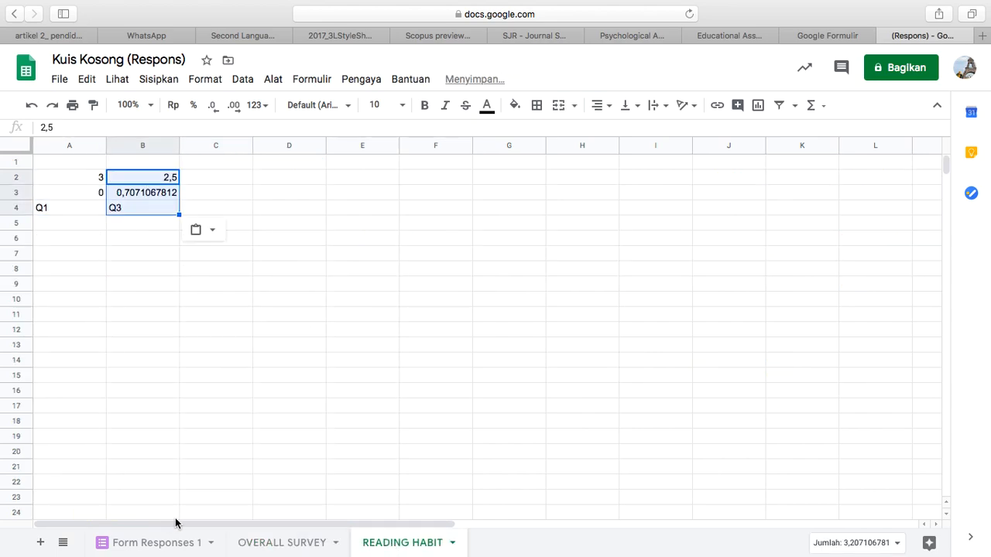
- Copy the Q15 mean, standard deviation and label from O34:O36 of the OVERALL SURVEY sheet
{"action": "left_click", "coordinate": [282, 543]}
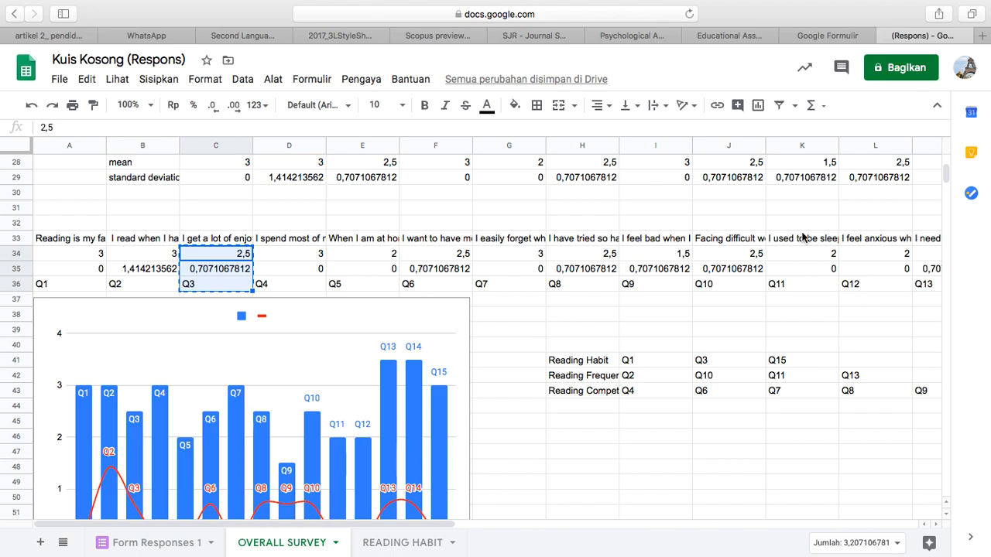
{"action": "scroll", "coordinate": [855, 275], "scroll_direction": "right", "scroll_amount": 2}
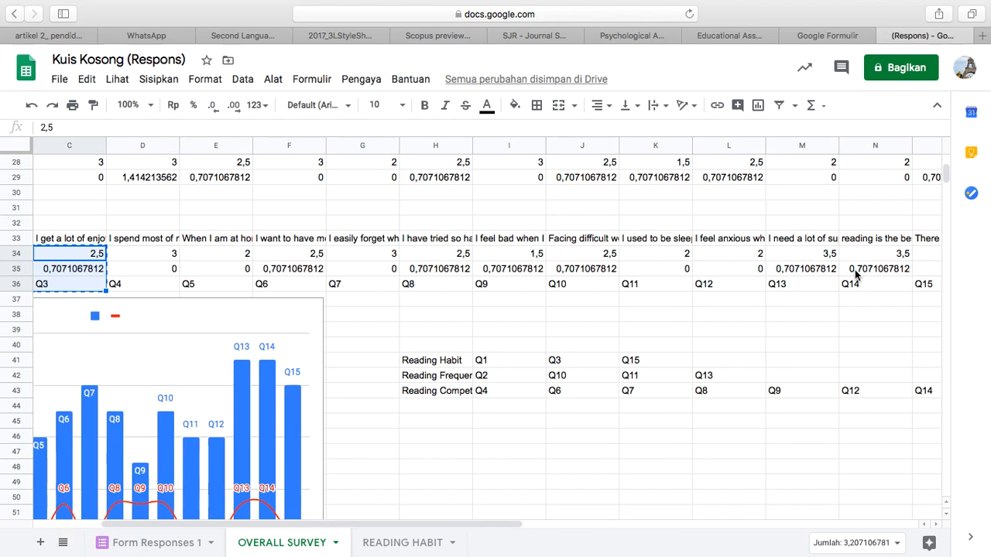
{"action": "left_click", "coordinate": [927, 242]}
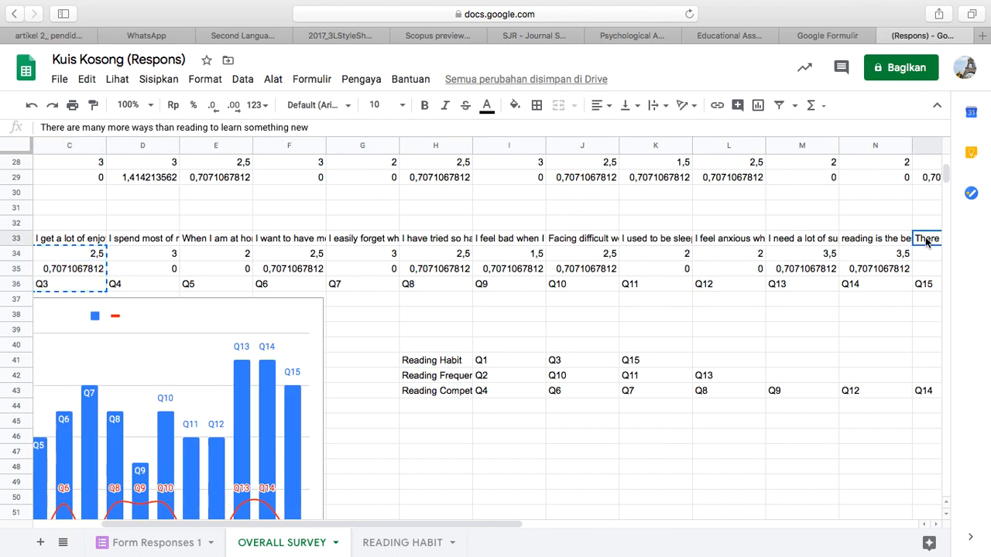
{"action": "key", "text": "shift+Down"}
{"action": "key", "text": "shift+Down"}
{"action": "key", "text": "shift+Down"}
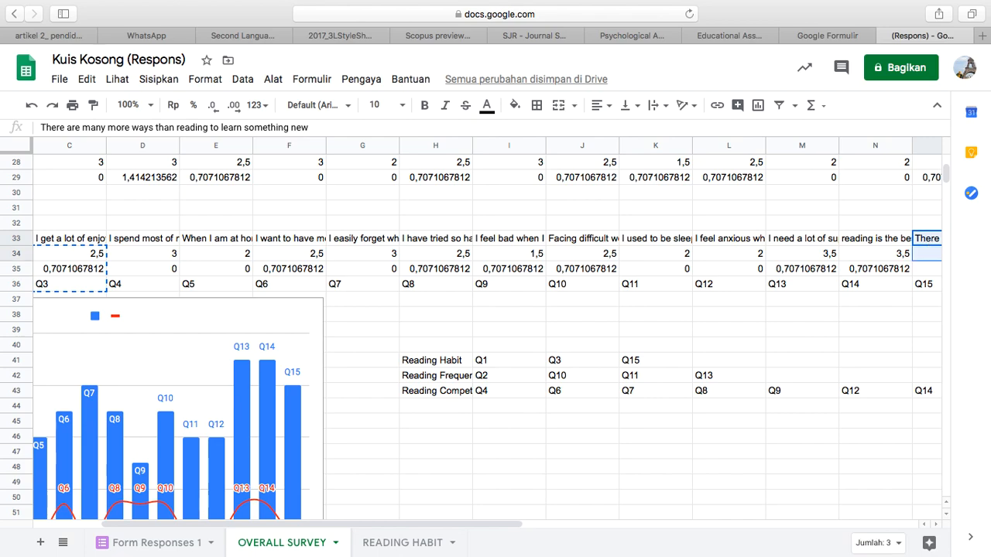
{"action": "key", "text": "Up"}
{"action": "key", "text": "Down"}
{"action": "key", "text": "Down"}
{"action": "key", "text": "shift+Down"}
{"action": "key", "text": "shift+Down"}
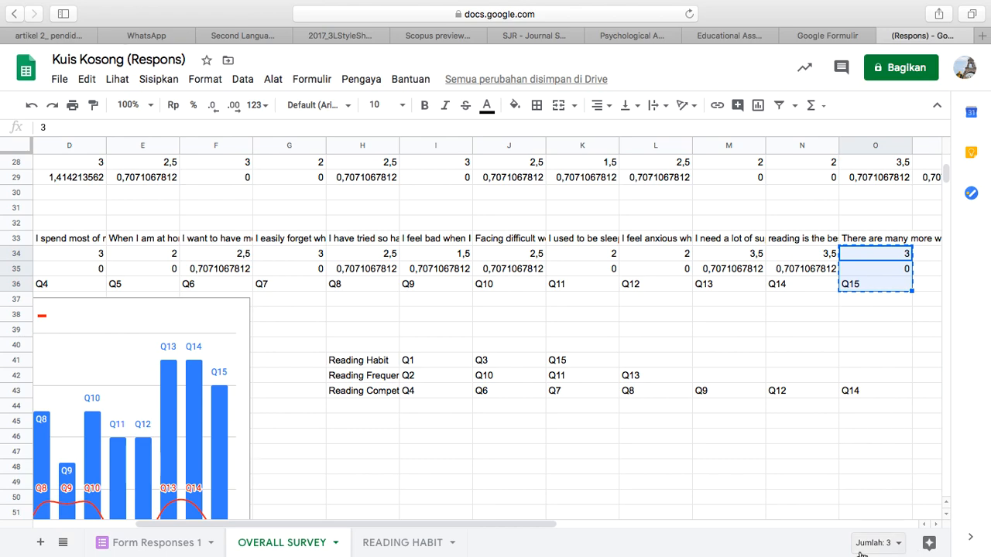
- Paste the copied Q15 values and label into cells C2:C4 of the READING HABIT sheet
{"action": "left_click", "coordinate": [401, 536]}
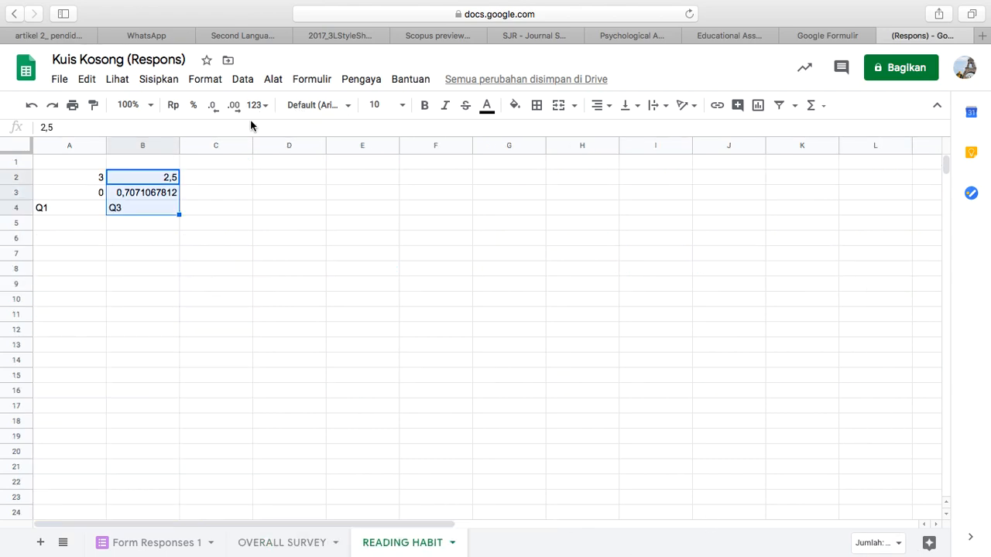
{"action": "left_click", "coordinate": [219, 178]}
{"action": "key", "text": "super+v"}
{"action": "key", "text": "Down"}
{"action": "key", "text": "Down"}
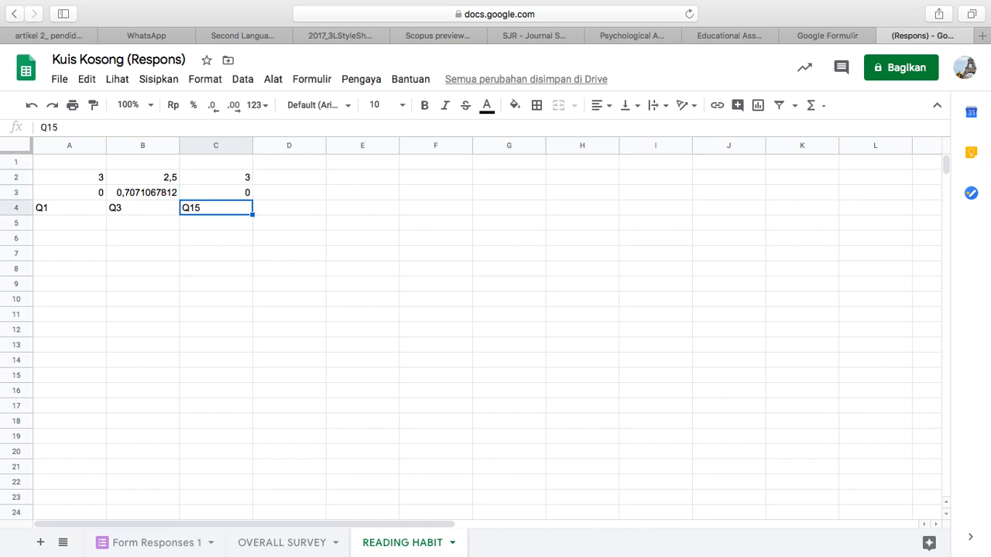
- Try charting A2:C4 as a smooth line chart, and delete the chart
{"action": "key", "text": "shift+Left"}
{"action": "key", "text": "shift+Left"}
{"action": "key", "text": "shift+Up"}
{"action": "key", "text": "shift+Up"}
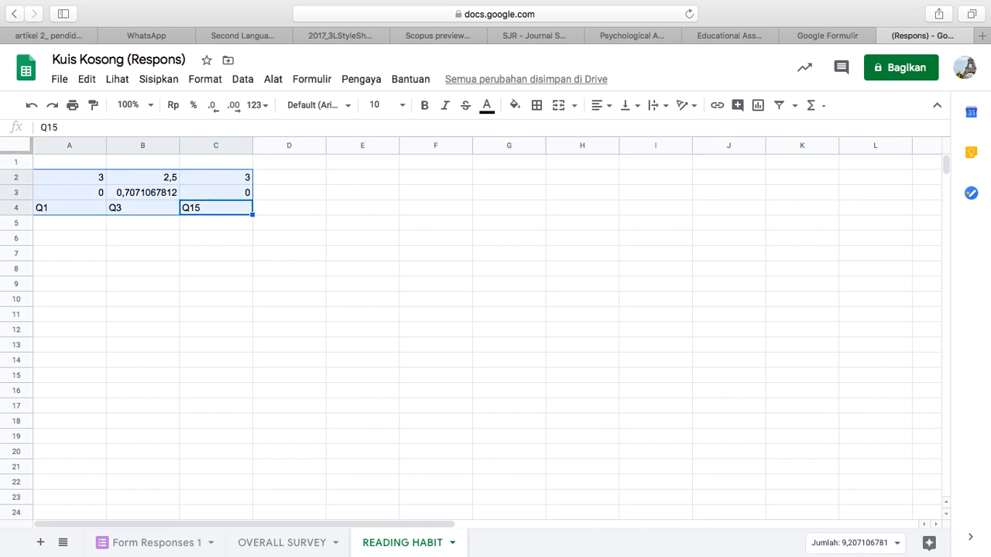
{"action": "left_click", "coordinate": [158, 83]}
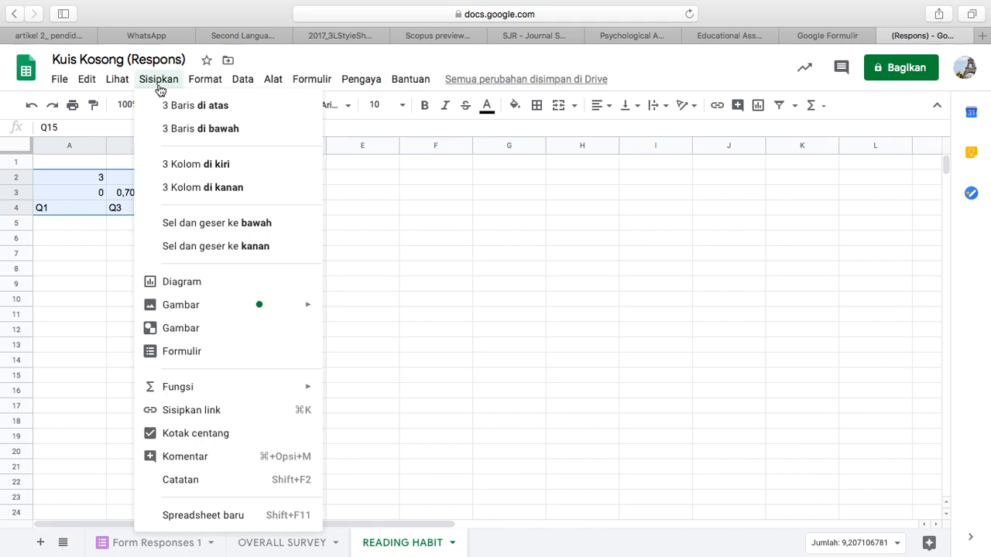
{"action": "left_click", "coordinate": [226, 287]}
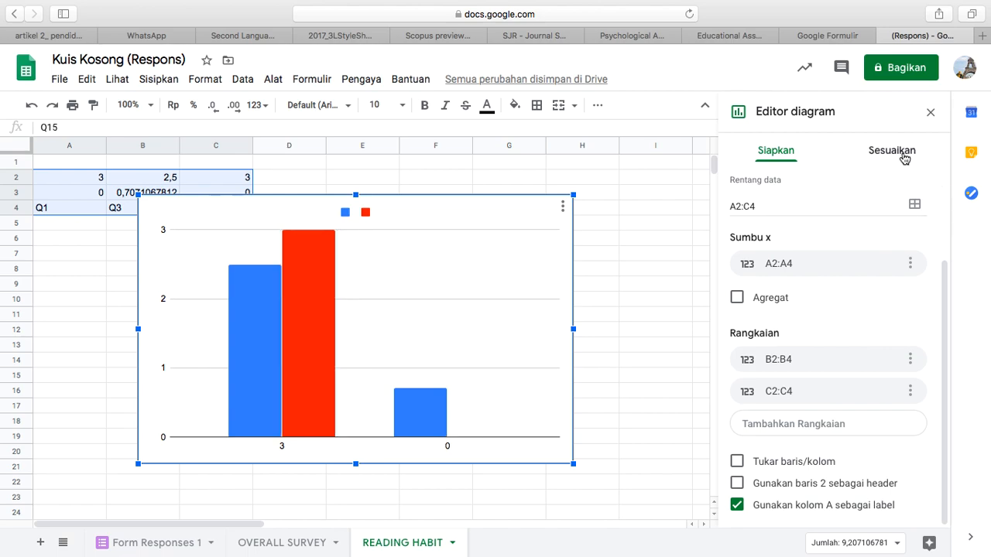
{"action": "scroll", "coordinate": [825, 223], "scroll_direction": "up", "scroll_amount": 1}
{"action": "scroll", "coordinate": [825, 216], "scroll_direction": "up", "scroll_amount": 2}
{"action": "left_click", "coordinate": [915, 212]}
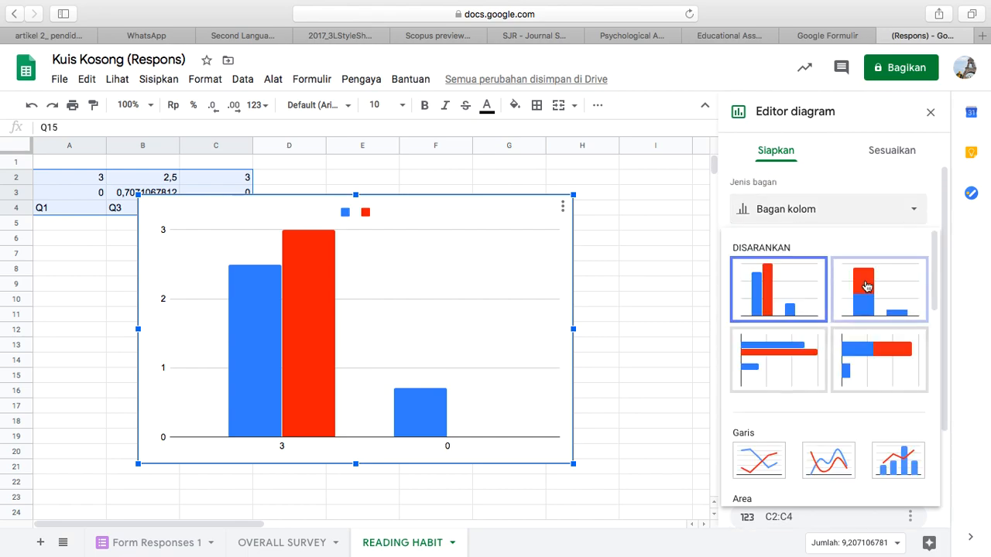
{"action": "left_click", "coordinate": [829, 457]}
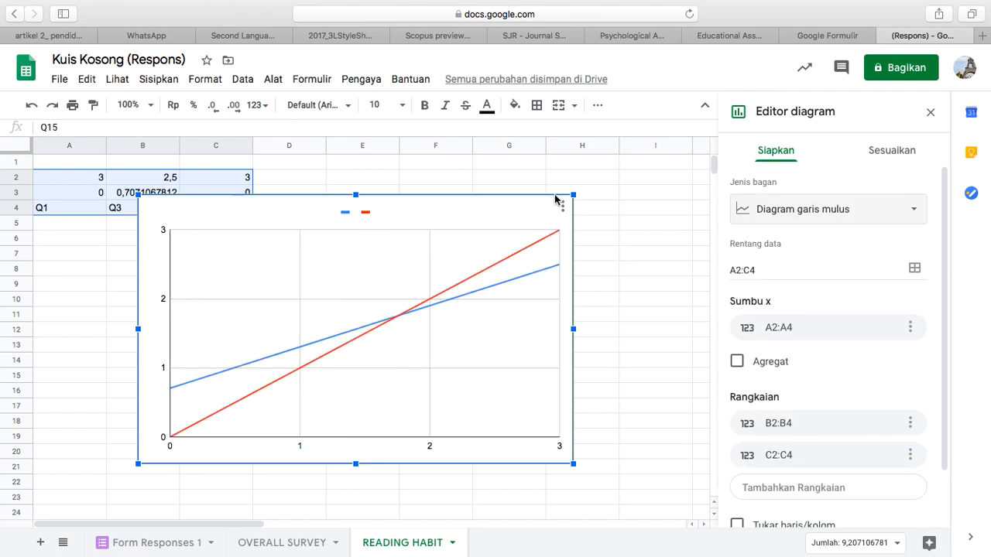
{"action": "key", "text": "Delete"}
{"action": "left_click", "coordinate": [250, 301]}
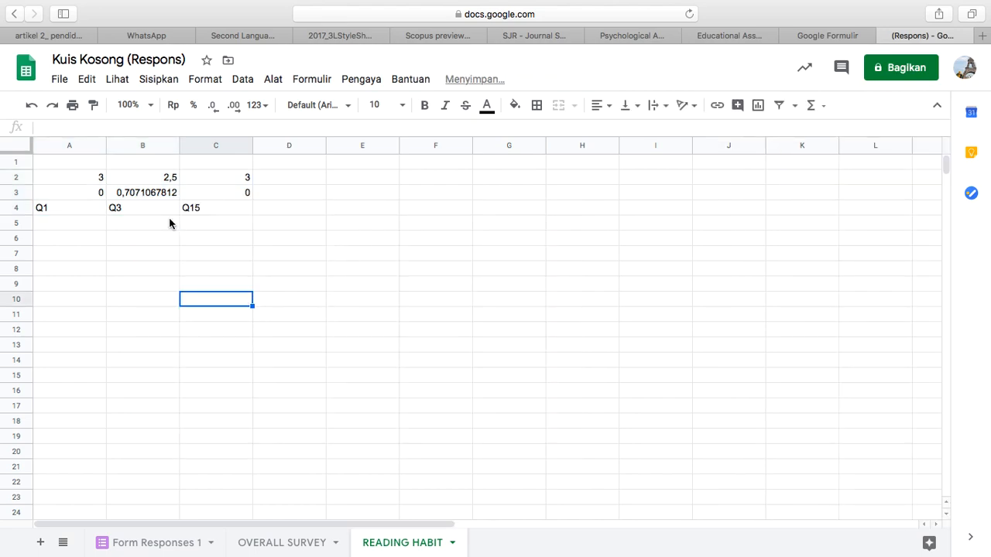
- Try inserting a chart from A2:C4 again with the selection starting at A2, and delete it
{"action": "left_click", "coordinate": [74, 179]}
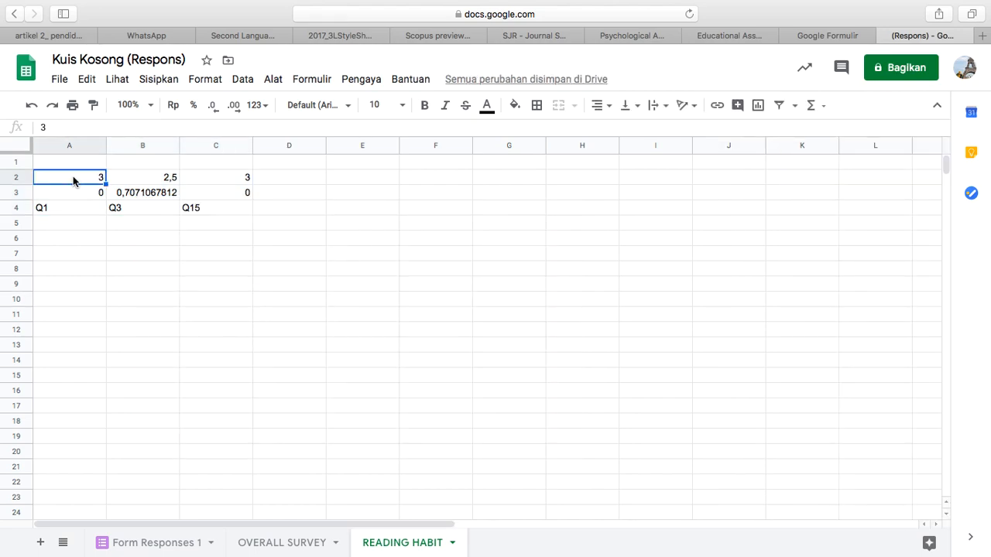
{"action": "key", "text": "shift+Down"}
{"action": "key", "text": "shift+Down"}
{"action": "key", "text": "shift+Right"}
{"action": "key", "text": "shift+Right"}
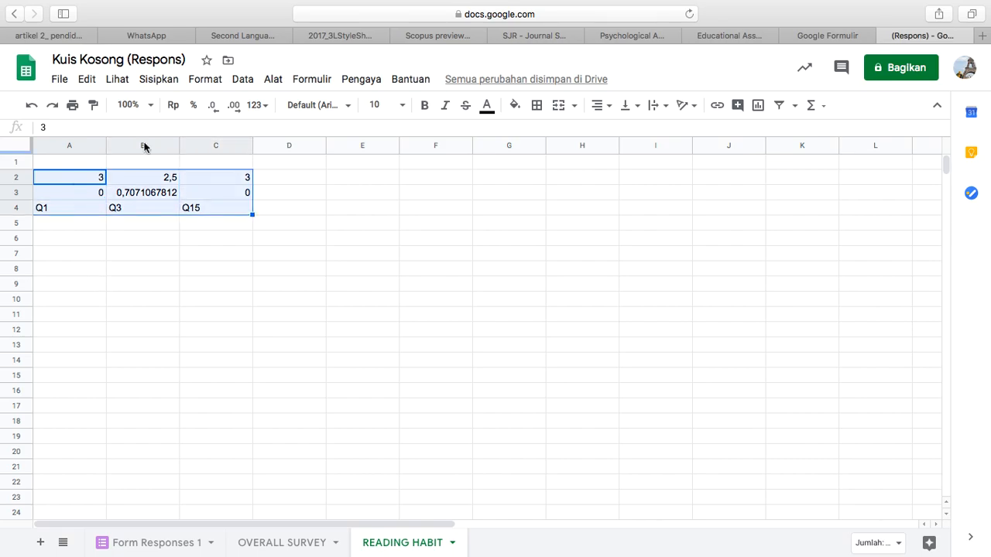
{"action": "left_click", "coordinate": [158, 80]}
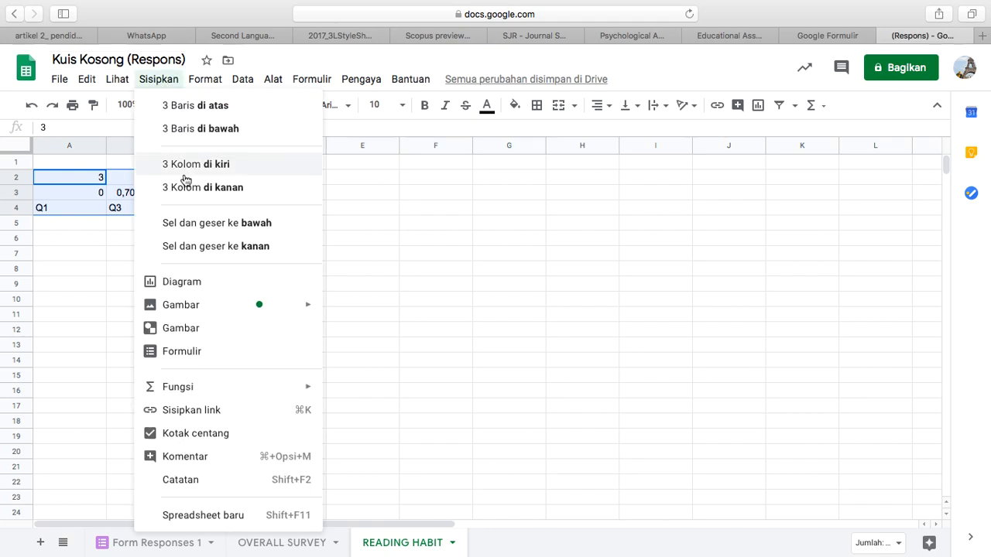
{"action": "left_click", "coordinate": [212, 290]}
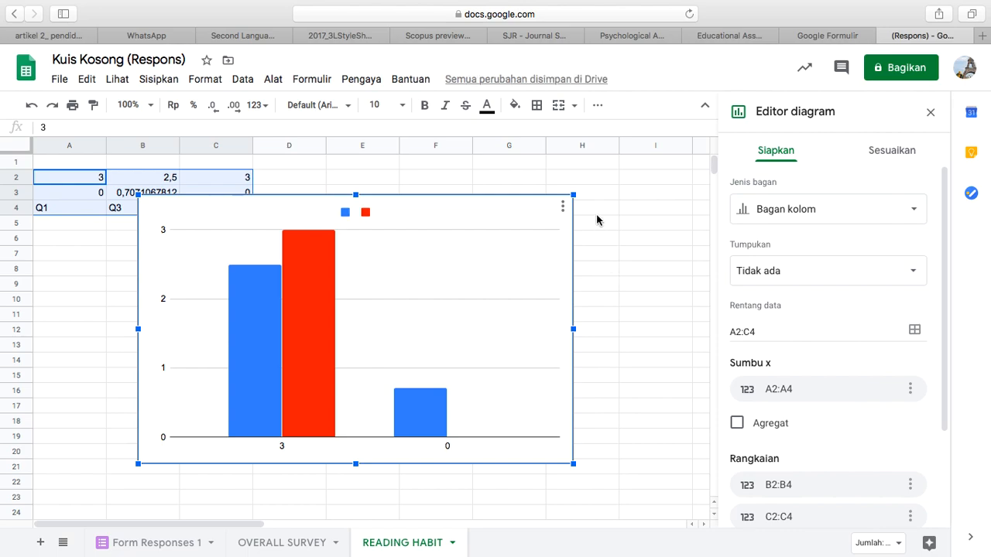
{"action": "key", "text": "Delete"}
{"action": "left_click", "coordinate": [190, 358]}
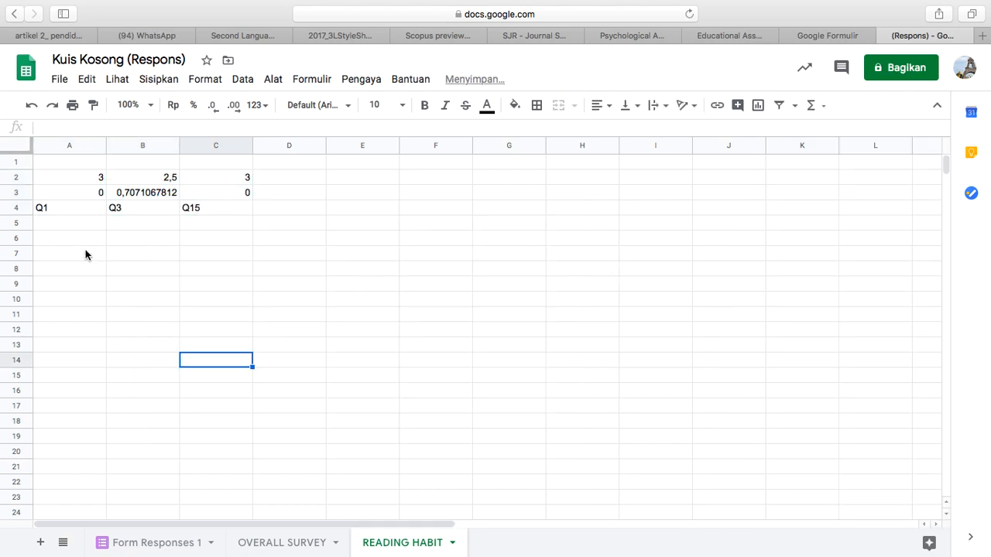
{"action": "left_click", "coordinate": [68, 254]}
{"action": "type", "text": "Q"}
{"action": "key", "text": "BackSpace"}
- Copy the Q1, Q3 and Q15 data block A2:C4 on the READING HABIT sheet
{"action": "key", "text": "Up"}
{"action": "key", "text": "Up"}
{"action": "key", "text": "Up"}
{"action": "key", "text": "Up"}
{"action": "key", "text": "Up"}
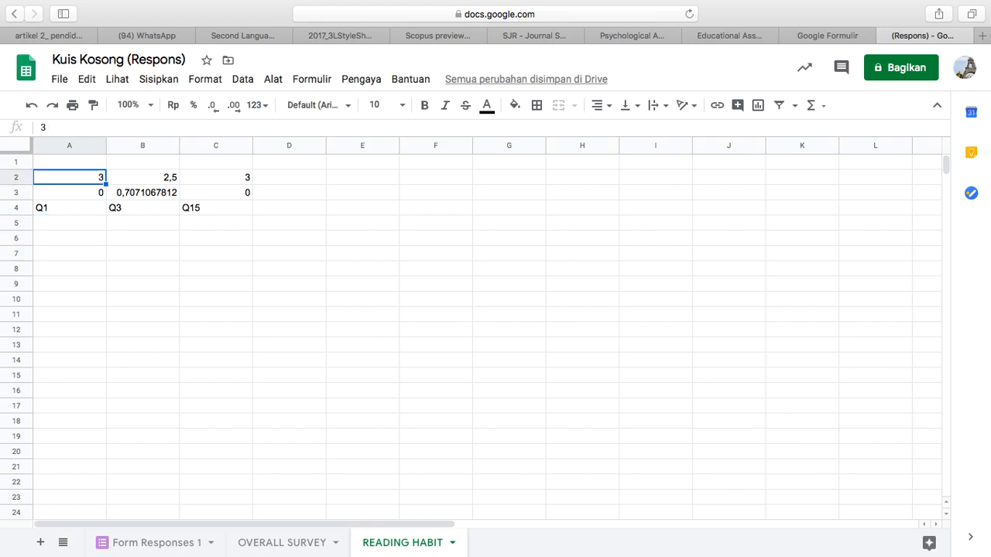
{"action": "key", "text": "shift+Down"}
{"action": "key", "text": "shift+Down"}
{"action": "key", "text": "shift+Right"}
{"action": "key", "text": "shift+Right"}
{"action": "key", "text": "shift+Right"}
{"action": "key", "text": "shift+Left"}
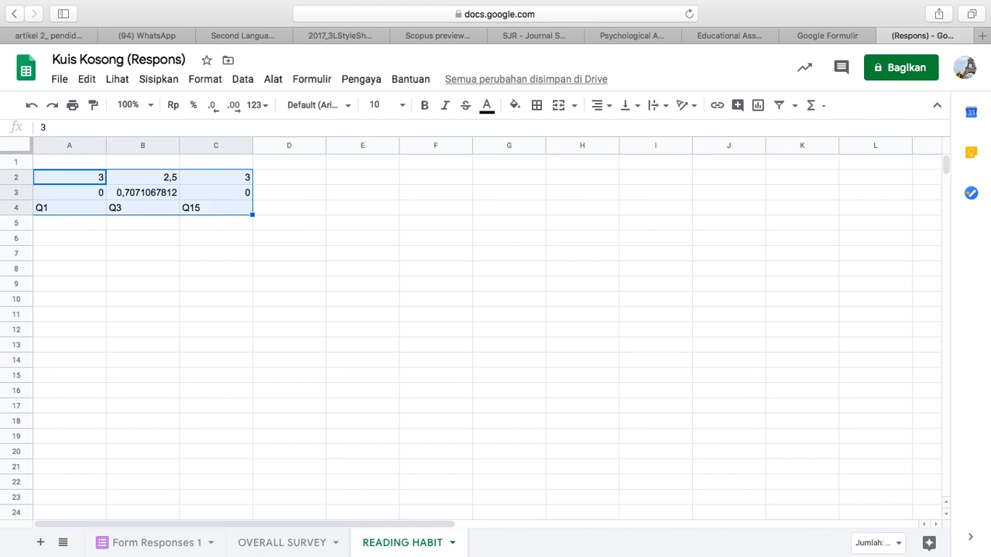
{"action": "right_click", "coordinate": [141, 205]}
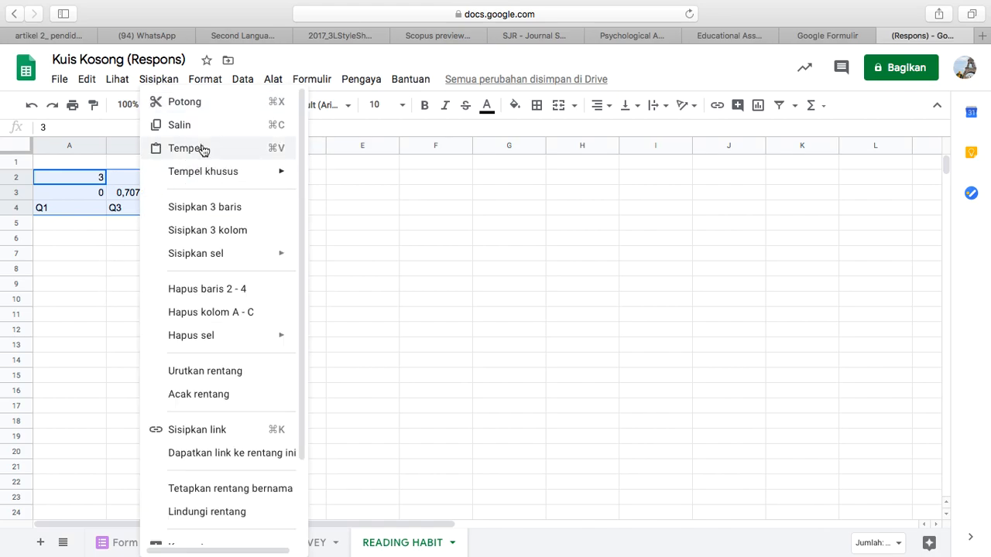
{"action": "left_click", "coordinate": [227, 126]}
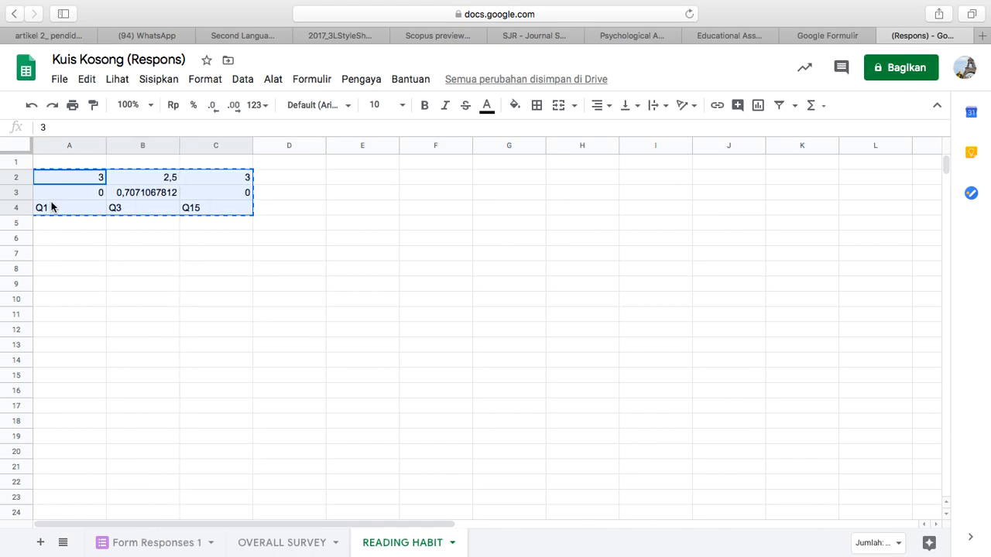
- Paste the copied block transposed at A6, so each question occupies its own row
{"action": "left_click", "coordinate": [42, 240]}
{"action": "right_click", "coordinate": [42, 240]}
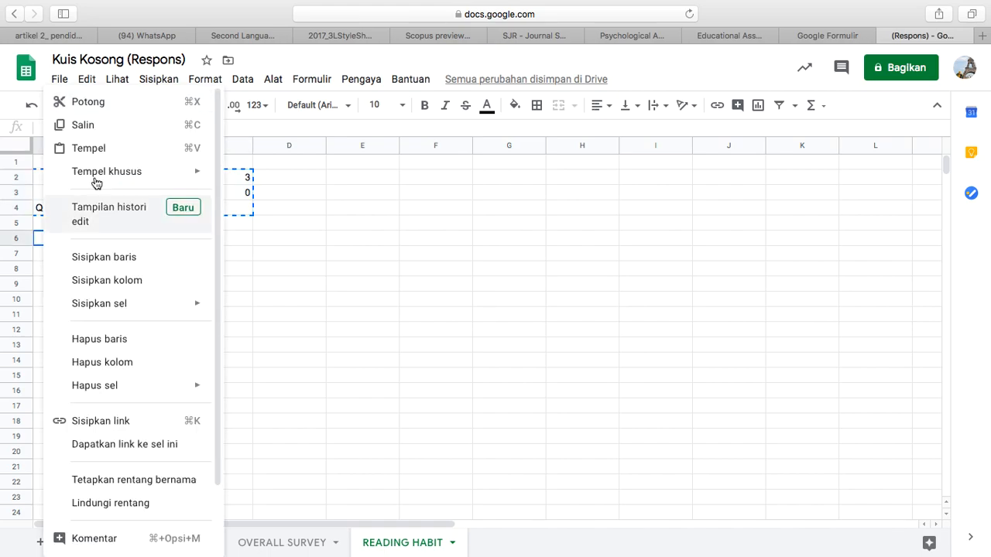
{"action": "mouse_move", "coordinate": [144, 172]}
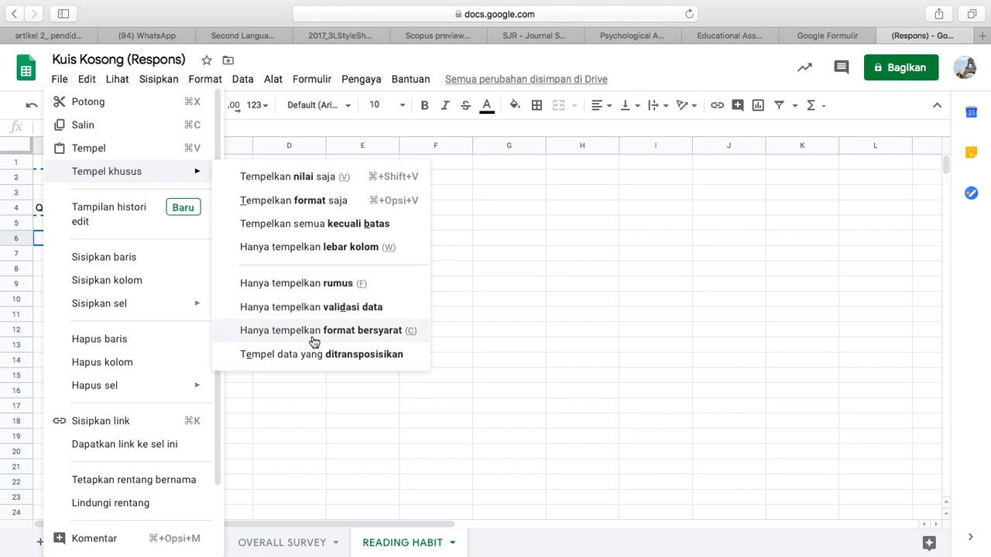
{"action": "left_click", "coordinate": [354, 360]}
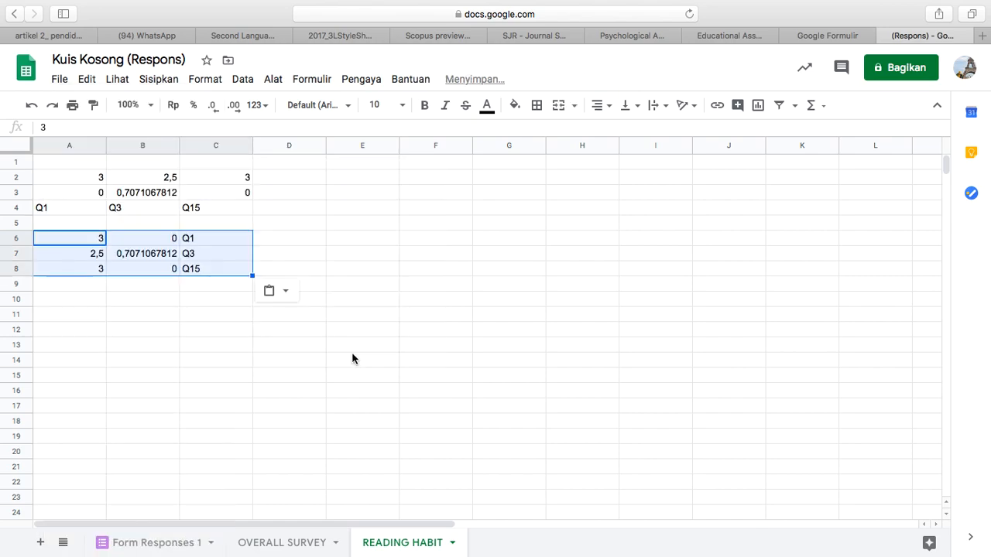
{"action": "left_click", "coordinate": [174, 329]}
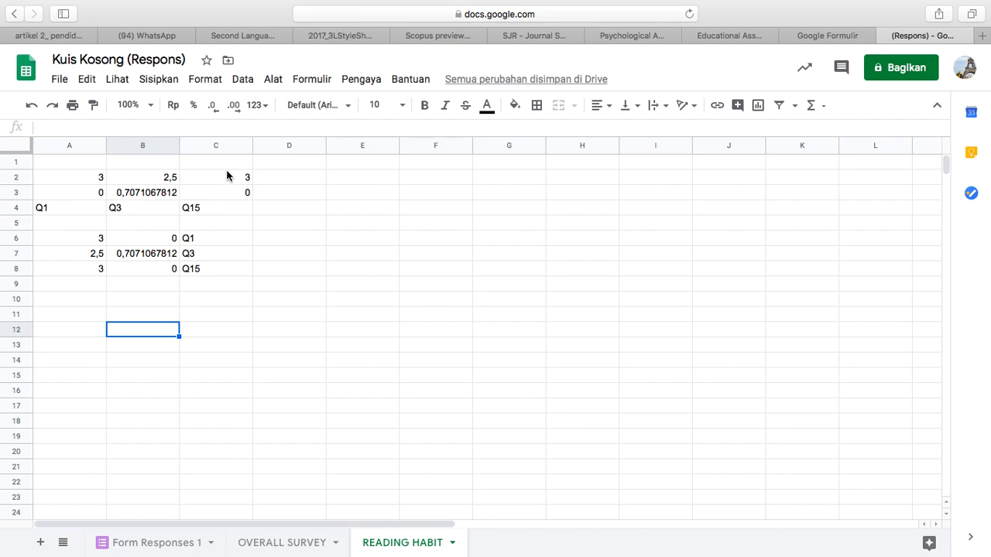
- Insert a chart from the transposed data in A6:C8
{"action": "left_click", "coordinate": [204, 242]}
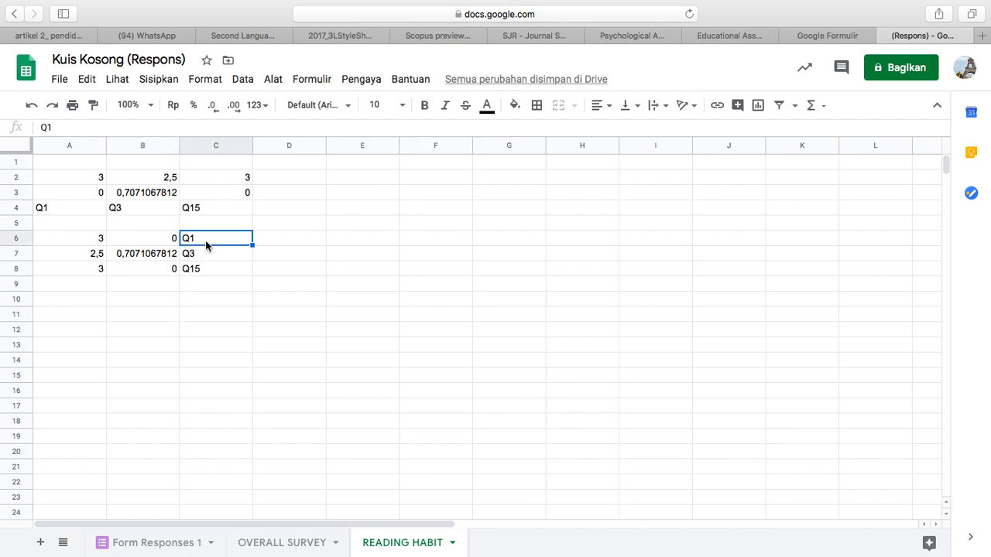
{"action": "key", "text": "shift+Left"}
{"action": "key", "text": "shift+Left"}
{"action": "key", "text": "shift+Down"}
{"action": "key", "text": "shift+Down"}
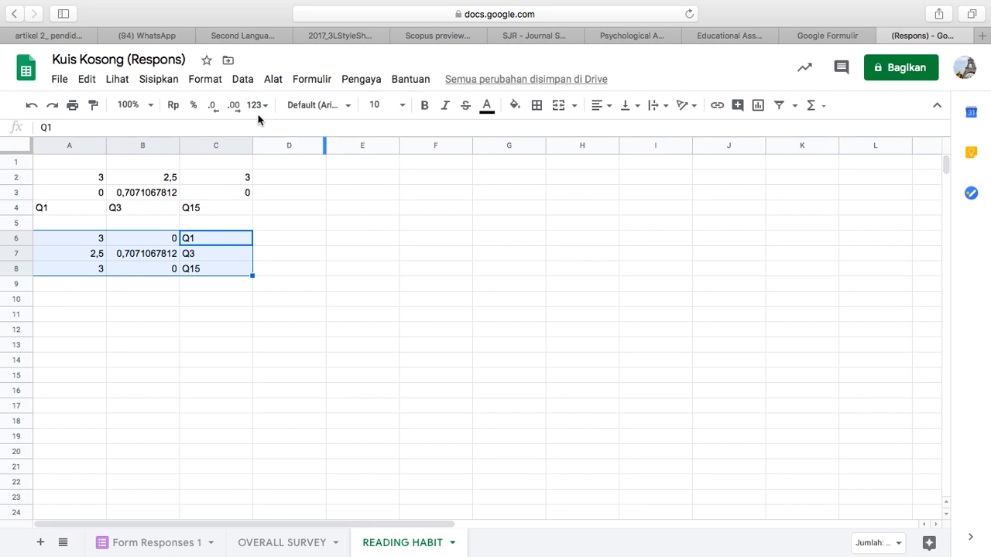
{"action": "left_click", "coordinate": [159, 80]}
{"action": "left_click", "coordinate": [248, 282]}
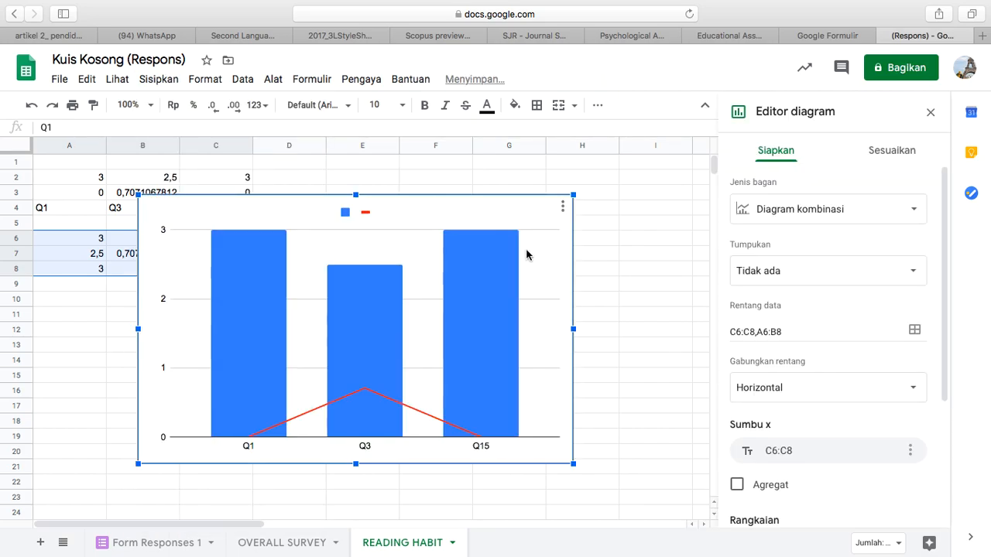
- Change the new chart's type to a clustered column chart
{"action": "left_click", "coordinate": [889, 214]}
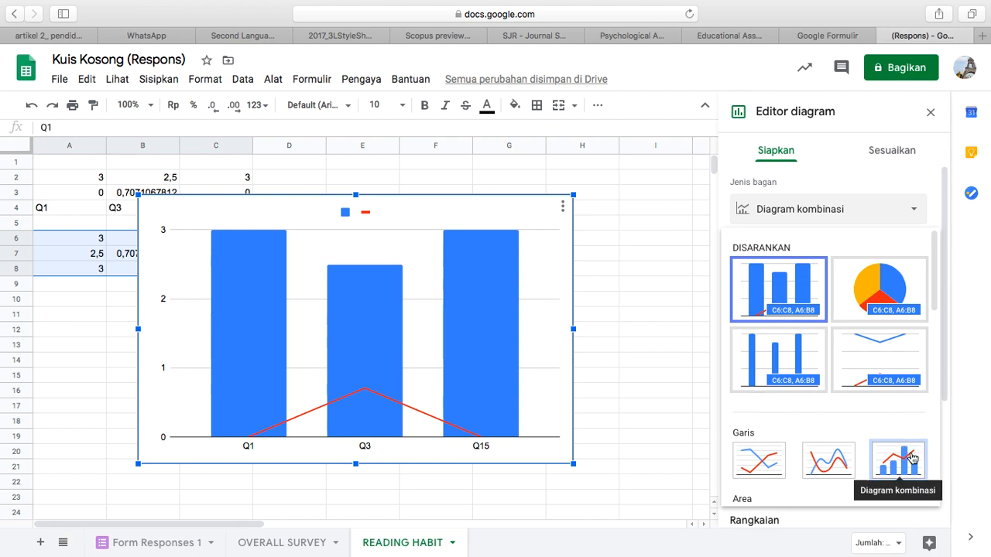
{"action": "scroll", "coordinate": [886, 421], "scroll_direction": "down", "scroll_amount": 5}
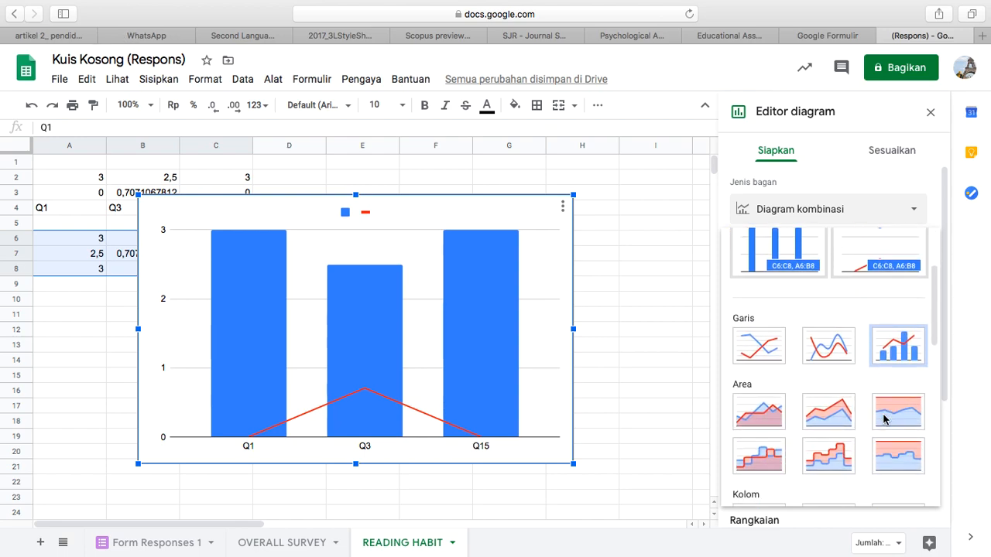
{"action": "scroll", "coordinate": [886, 421], "scroll_direction": "down", "scroll_amount": 2}
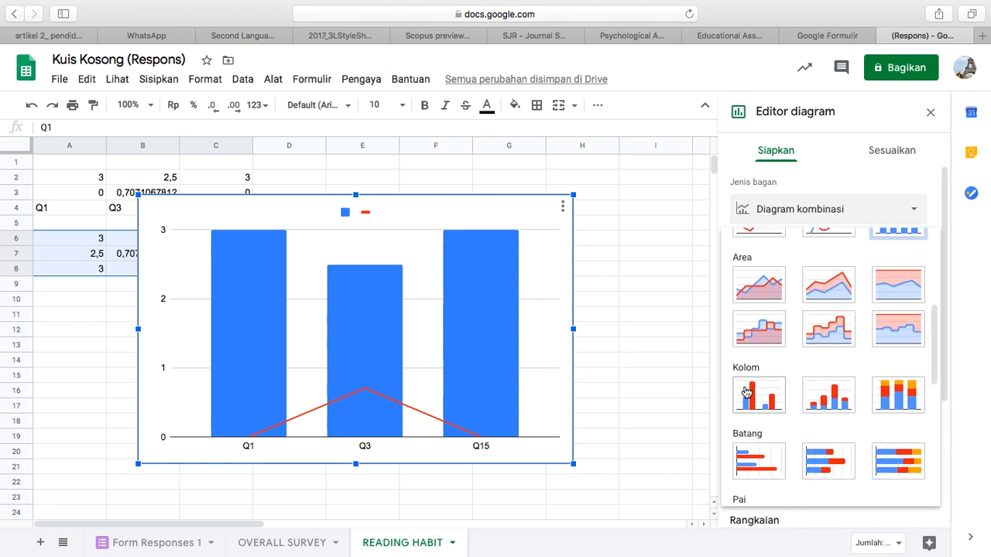
{"action": "left_click", "coordinate": [746, 392]}
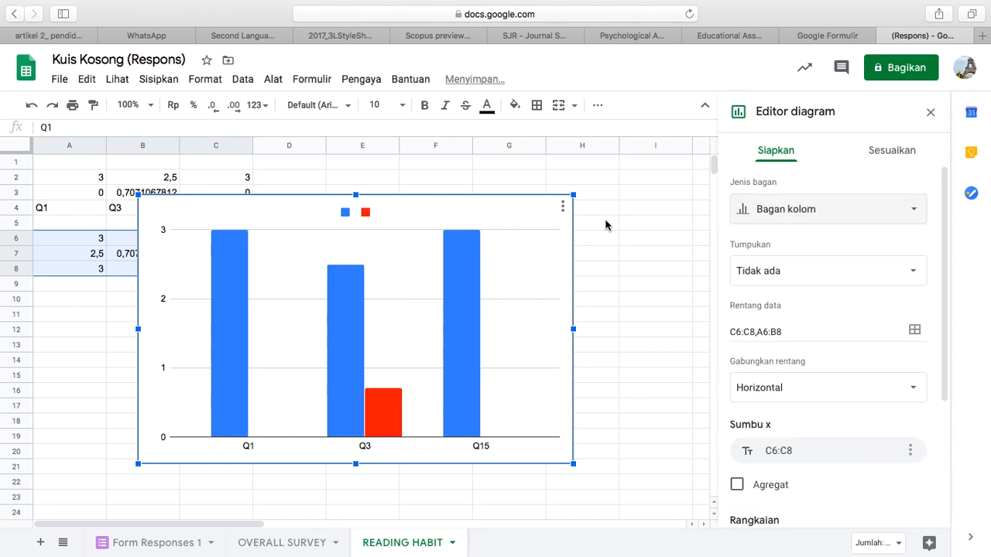
- Add data labels from C6:C8 to the chart's A6:A8 series
{"action": "scroll", "coordinate": [864, 475], "scroll_direction": "down", "scroll_amount": 3}
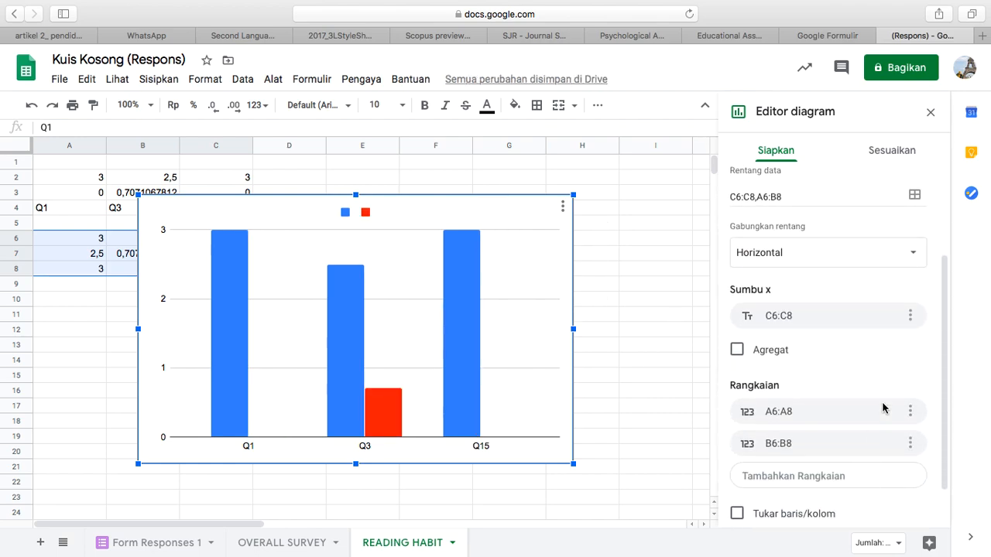
{"action": "left_click", "coordinate": [909, 410]}
{"action": "left_click", "coordinate": [872, 464]}
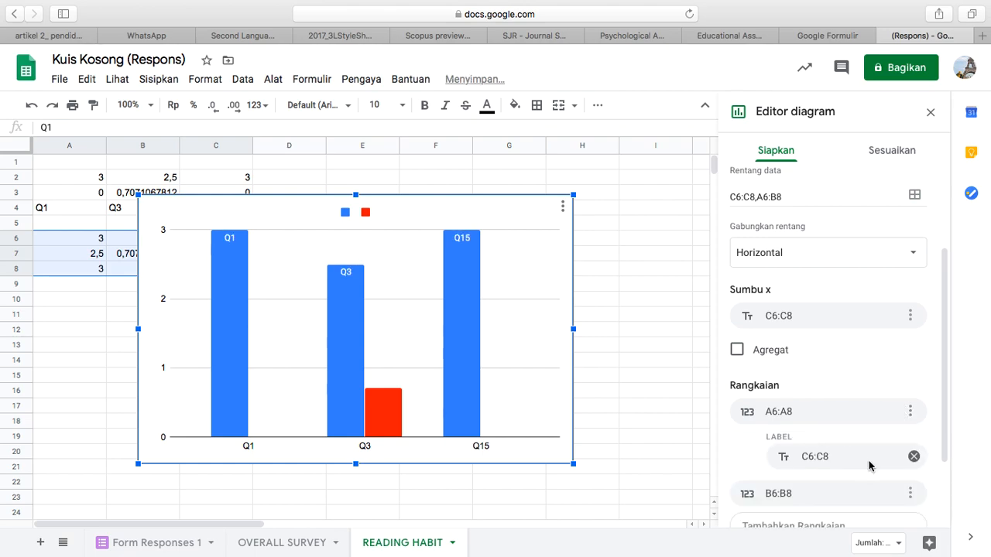
- Add data labels from C6:C8 to the chart's B6:B8 series and move the chart below the transposed data
{"action": "scroll", "coordinate": [887, 458], "scroll_direction": "down", "scroll_amount": 1}
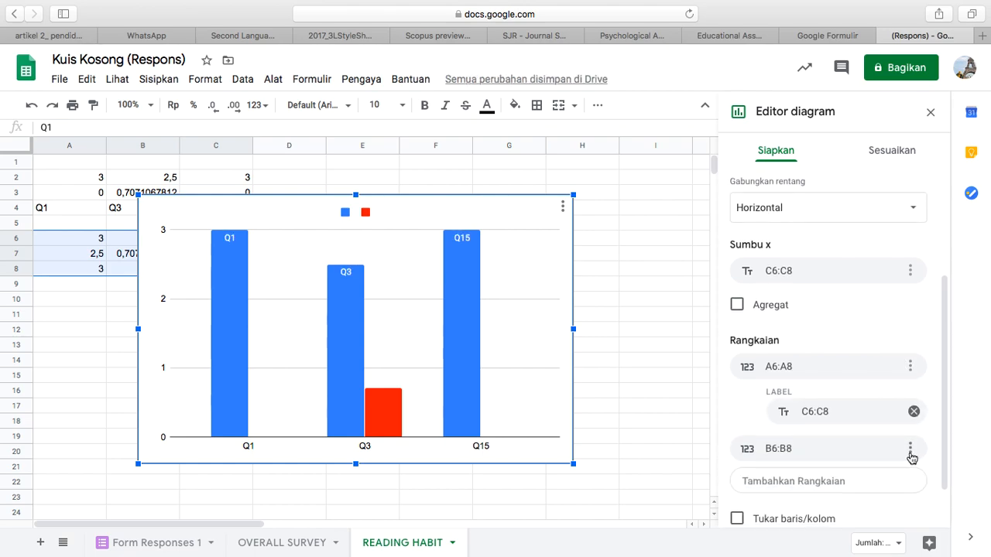
{"action": "left_click", "coordinate": [911, 453]}
{"action": "left_click", "coordinate": [880, 501]}
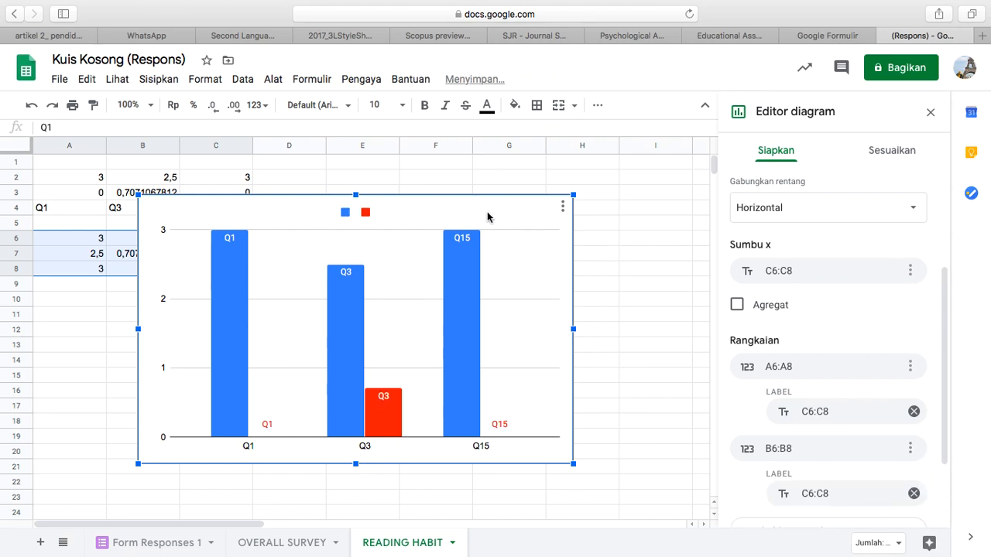
{"action": "left_click_drag", "start_coordinate": [499, 204], "coordinate": [409, 297]}
- Enter the caption "Reading Habit Survey Result" in B28, beneath the chart
{"action": "scroll", "coordinate": [465, 271], "scroll_direction": "down", "scroll_amount": 6}
{"action": "scroll", "coordinate": [466, 271], "scroll_direction": "right", "scroll_amount": 1}
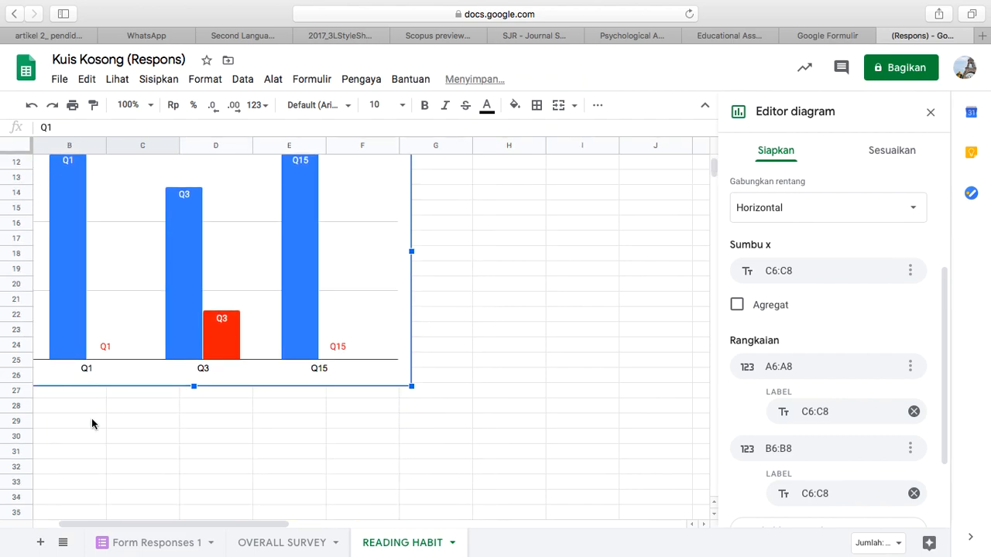
{"action": "scroll", "coordinate": [103, 420], "scroll_direction": "left", "scroll_amount": 1}
{"action": "scroll", "coordinate": [103, 421], "scroll_direction": "up", "scroll_amount": 1}
{"action": "left_click", "coordinate": [129, 421]}
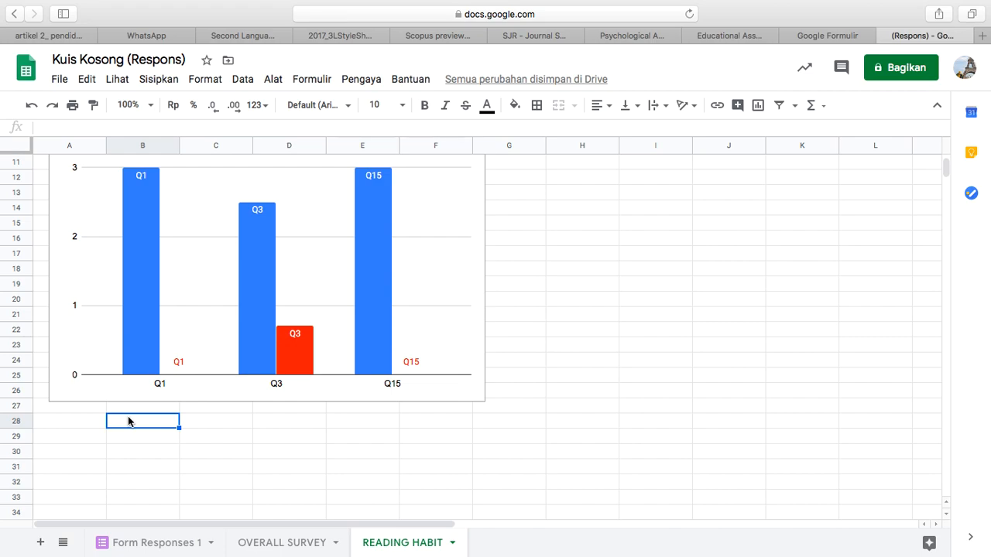
{"action": "type", "text": "rrEA"}
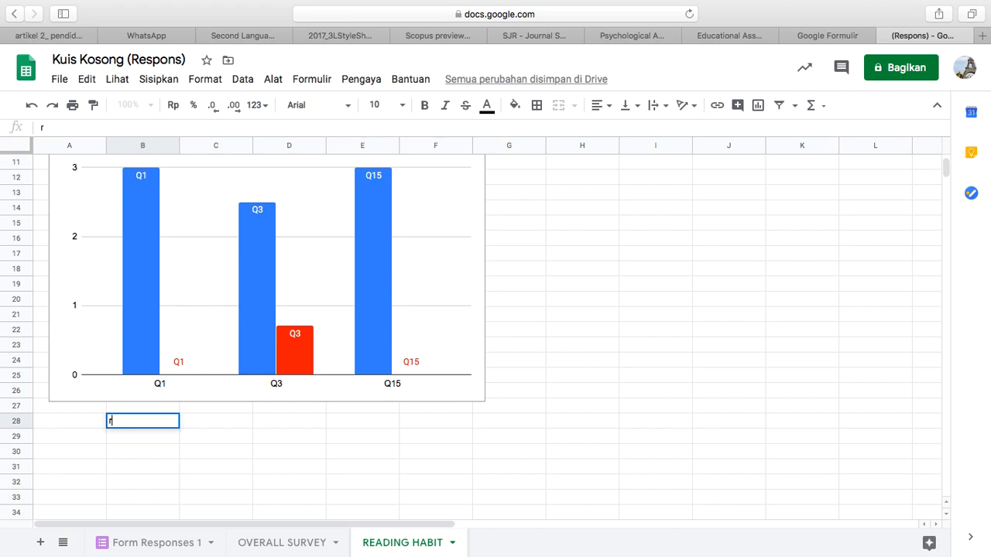
{"action": "key", "text": "BackSpace"}
{"action": "key", "text": "BackSpace"}
{"action": "key", "text": "BackSpace"}
{"action": "type", "text": "Reading Habit Survey "}
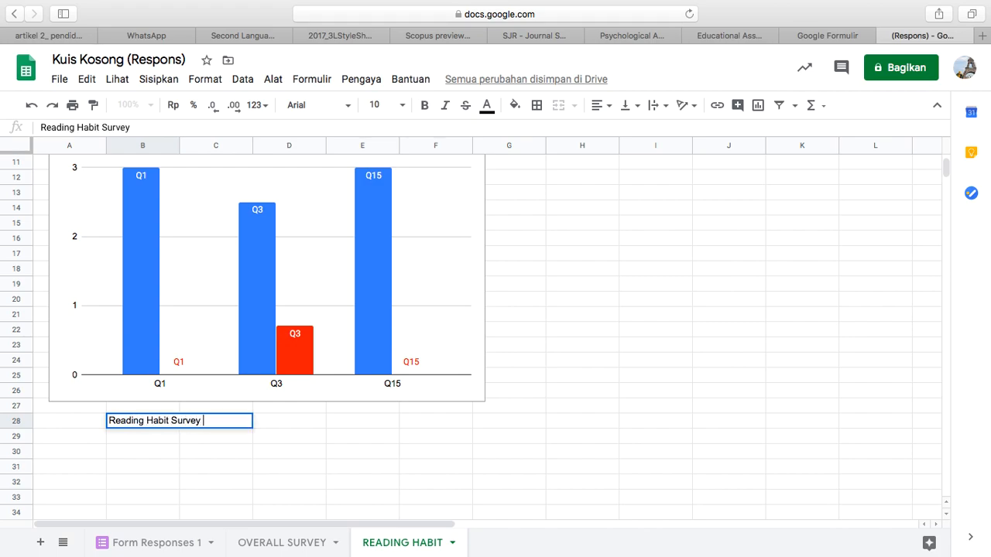
{"action": "type", "text": "Result"}
{"action": "left_click", "coordinate": [476, 499]}
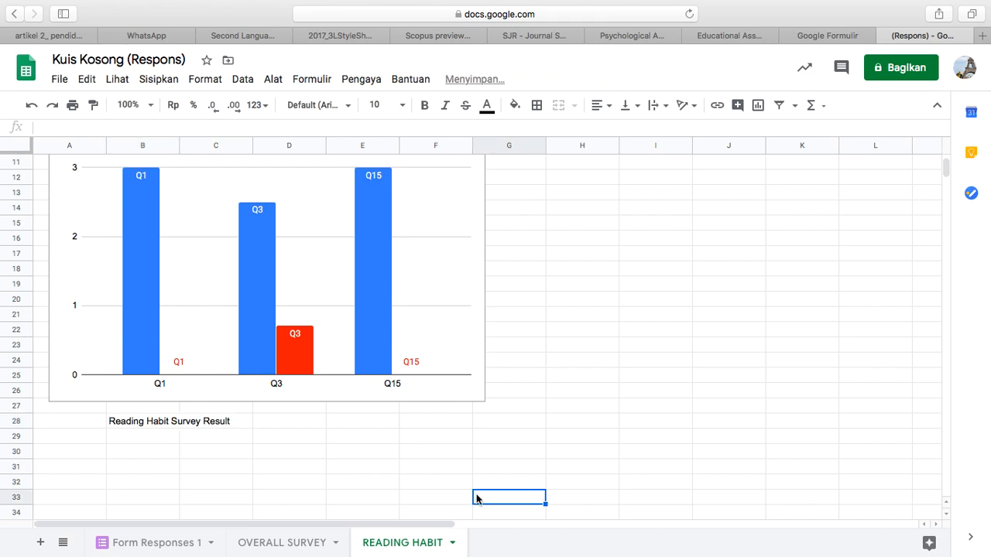
- Copy the Q1 to Q15 chart on the OVERALL SURVEY sheet
{"action": "left_click", "coordinate": [288, 546]}
{"action": "left_click", "coordinate": [399, 546]}
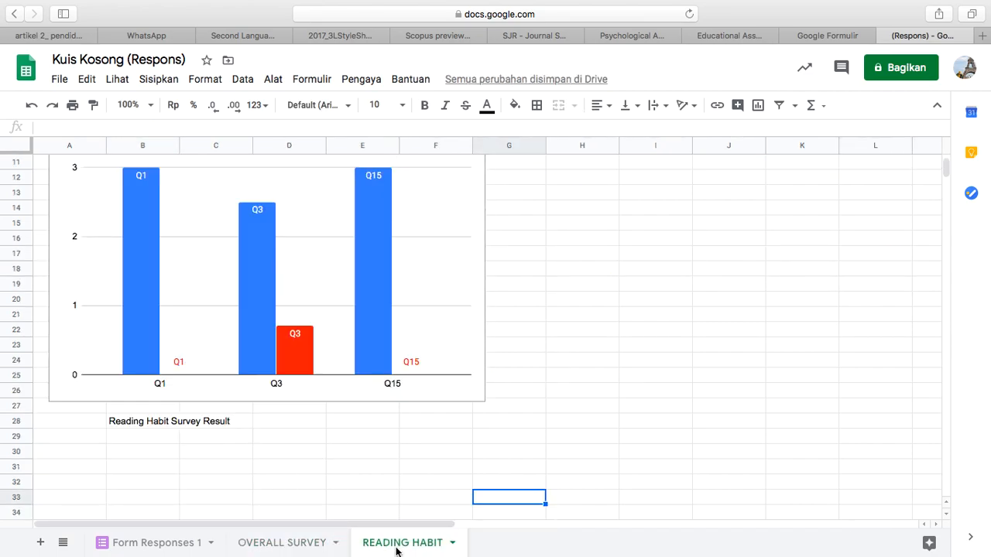
{"action": "left_click", "coordinate": [315, 550]}
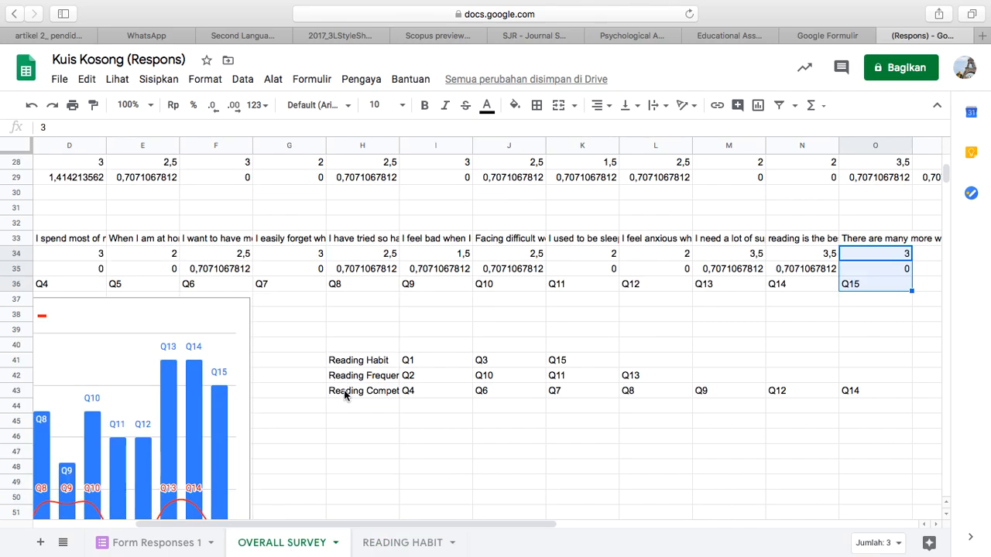
{"action": "scroll", "coordinate": [354, 419], "scroll_direction": "left", "scroll_amount": 5}
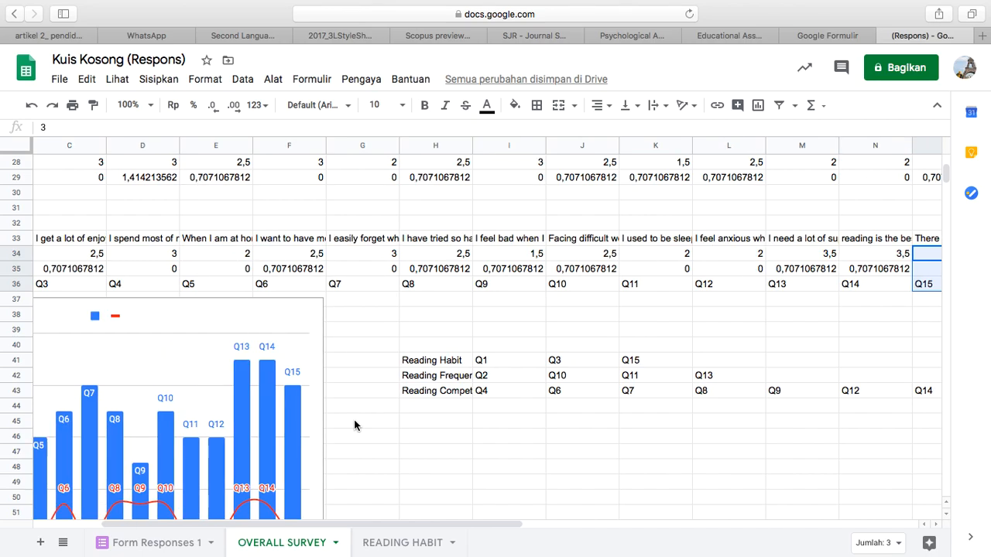
{"action": "scroll", "coordinate": [354, 420], "scroll_direction": "down", "scroll_amount": 4}
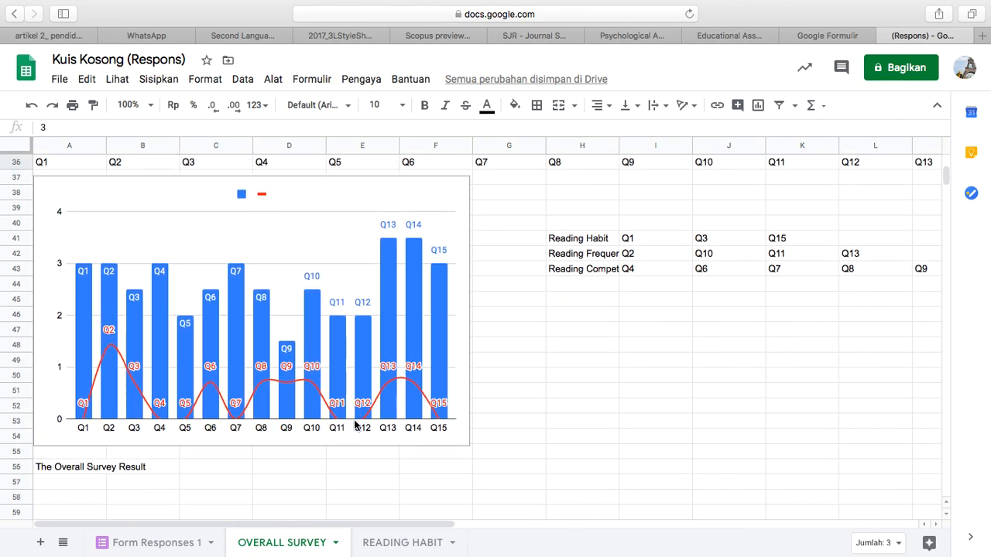
{"action": "left_click", "coordinate": [330, 211]}
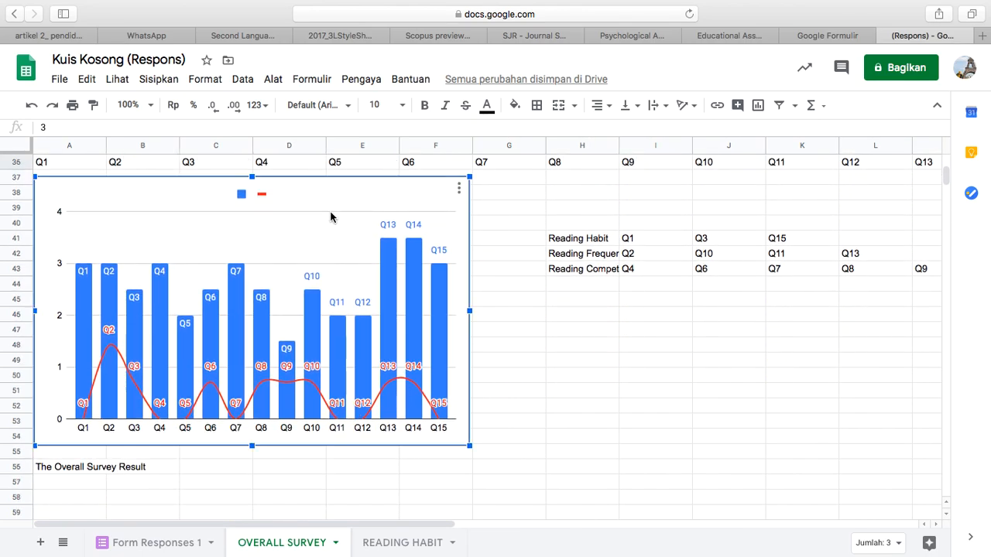
{"action": "right_click", "coordinate": [330, 210]}
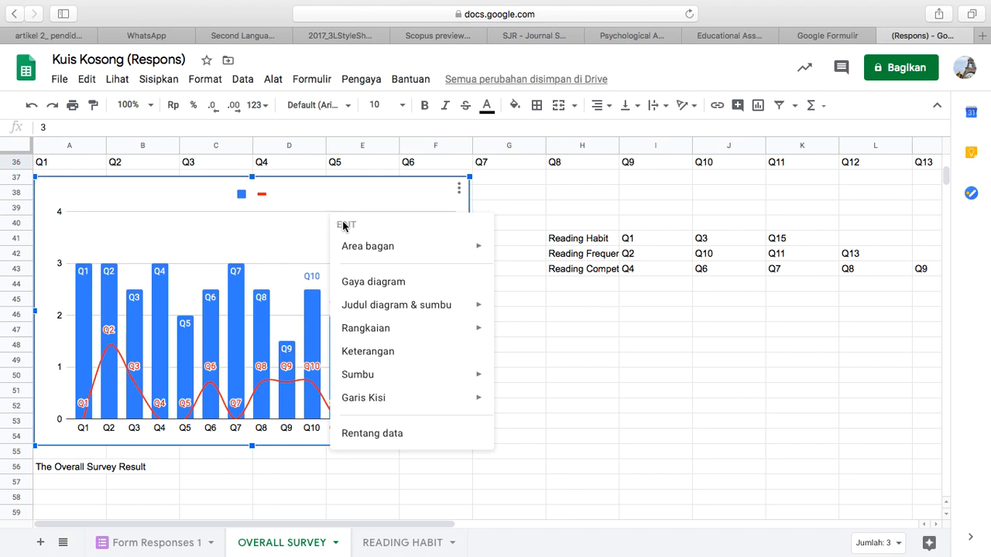
{"action": "left_click", "coordinate": [459, 189]}
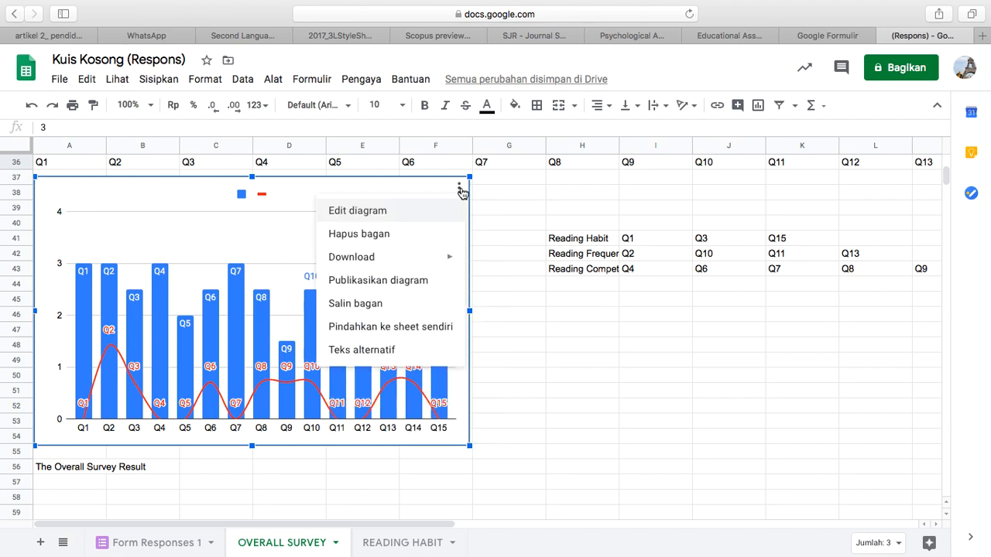
{"action": "mouse_move", "coordinate": [437, 261]}
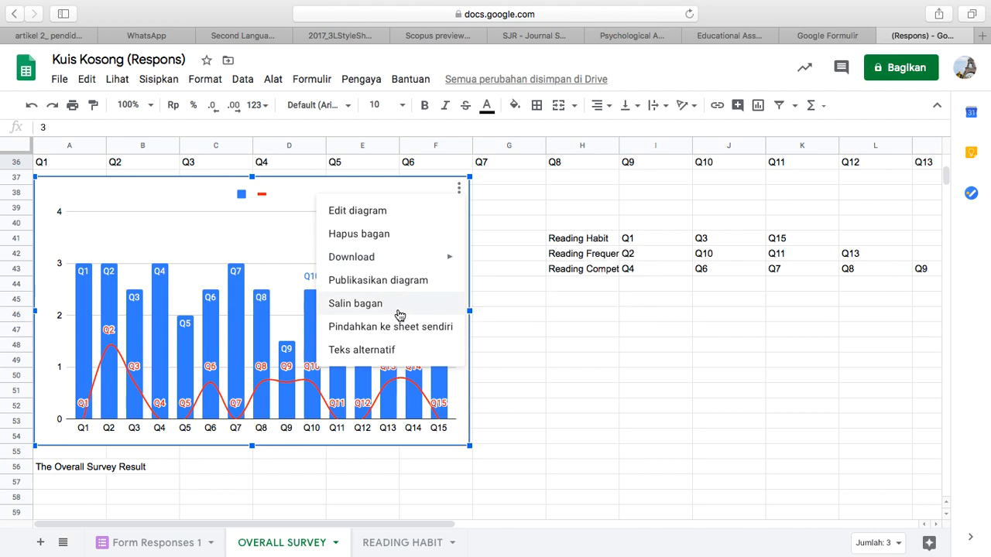
{"action": "left_click", "coordinate": [354, 304]}
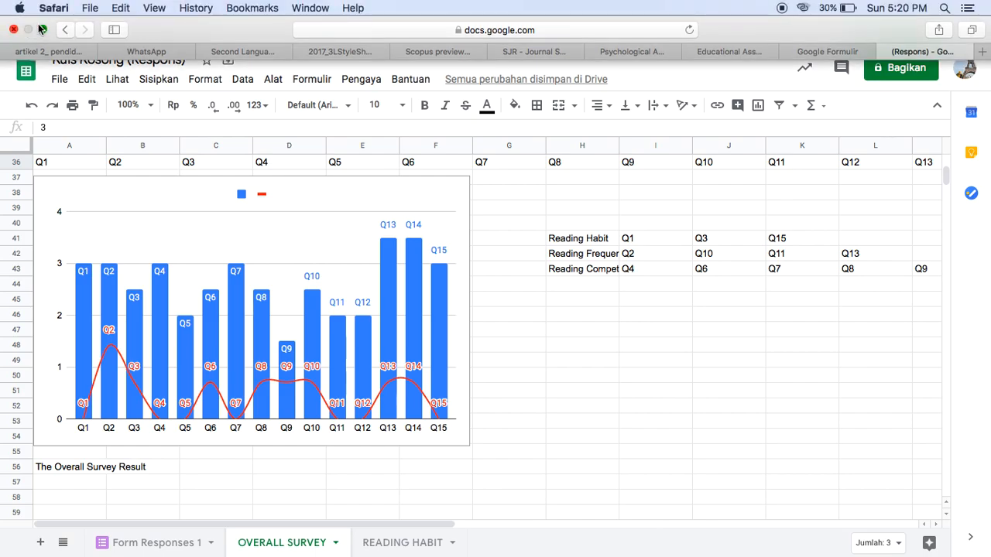
- Switch to Microsoft Word and create a new blank Word document
{"action": "left_click", "coordinate": [41, 28]}
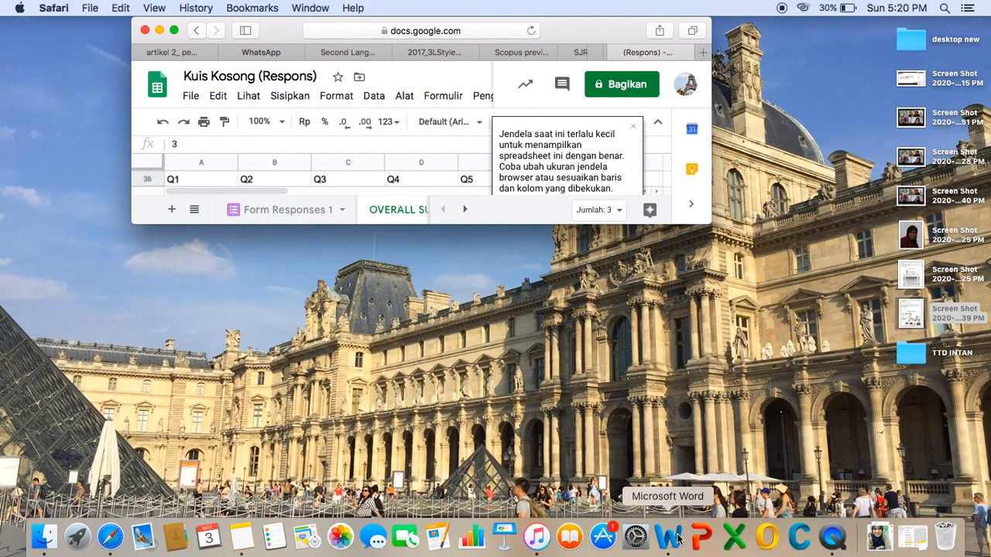
{"action": "left_click", "coordinate": [676, 539]}
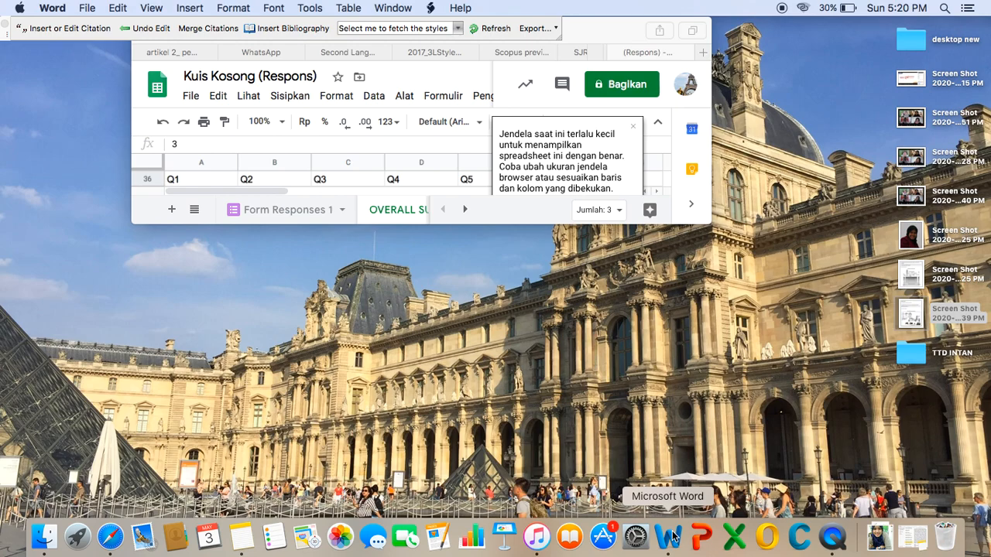
{"action": "left_click", "coordinate": [674, 537]}
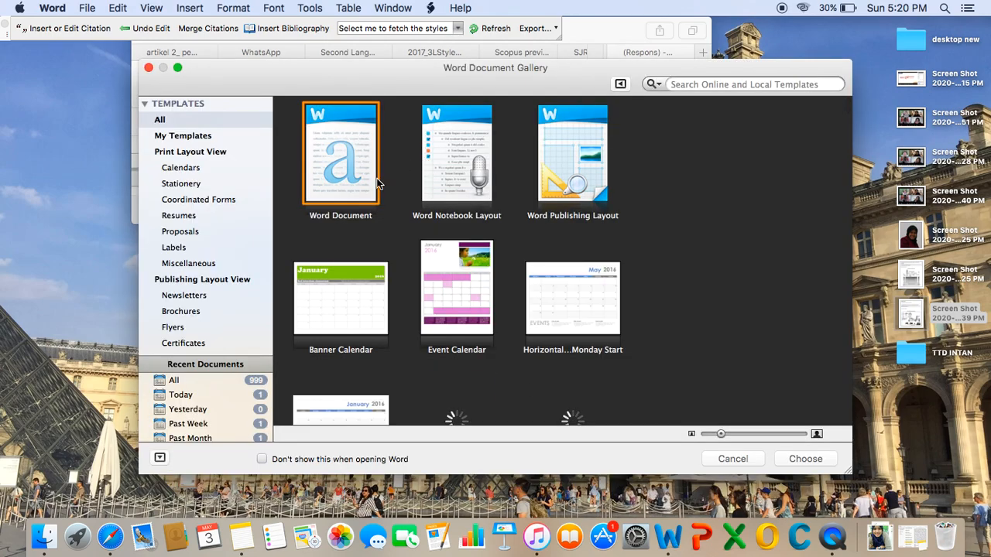
{"action": "double_click", "coordinate": [341, 172]}
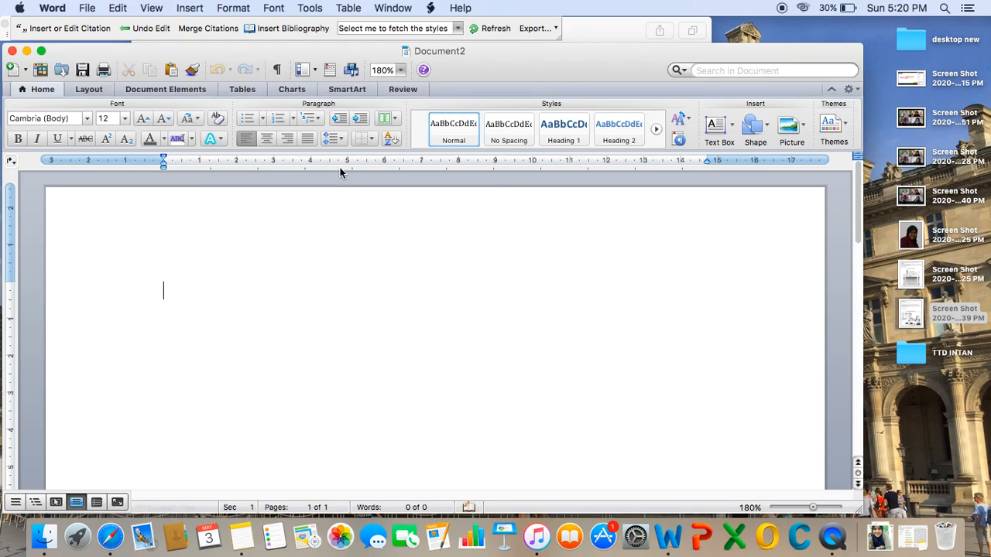
- Enter the title "Data Findings" at the start of the document
{"action": "type", "text": "Daya"}
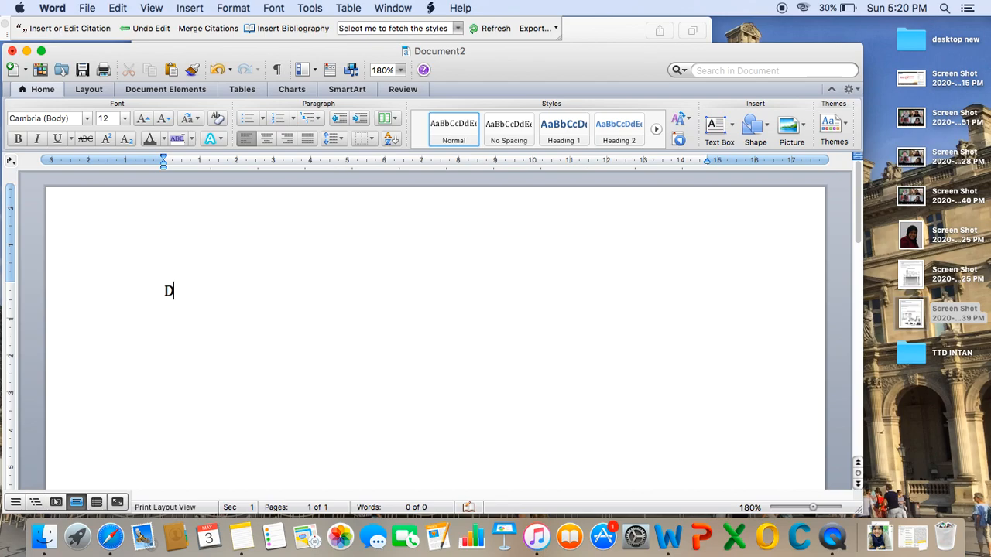
{"action": "key", "text": "BackSpace"}
{"action": "key", "text": "BackSpace"}
{"action": "type", "text": "ta Findings"}
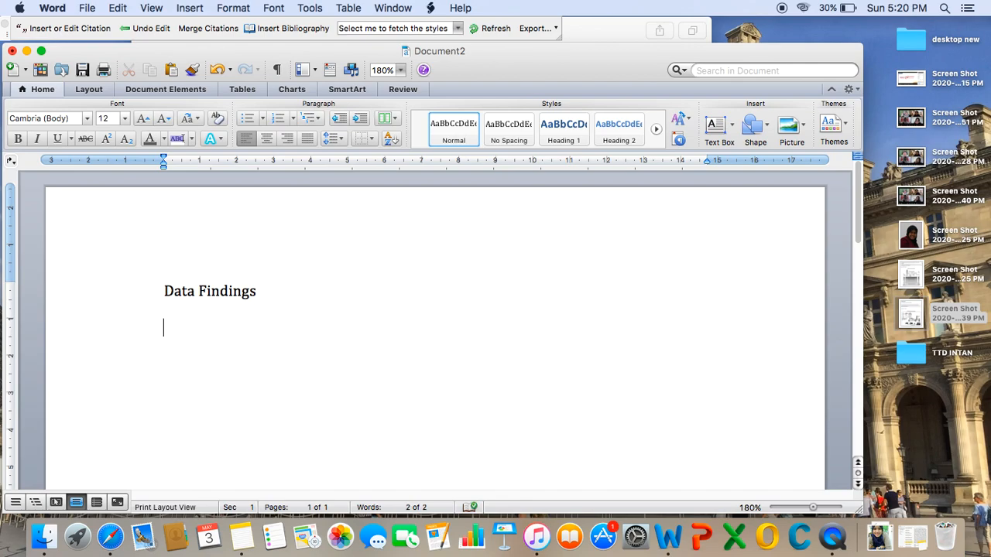
- Below the title, create a lettered list with The Overall Survey Result, Reading Habit, Reading Frequency and Reading Competence
{"action": "type", "text": "A. The Overall Survey Resu"}
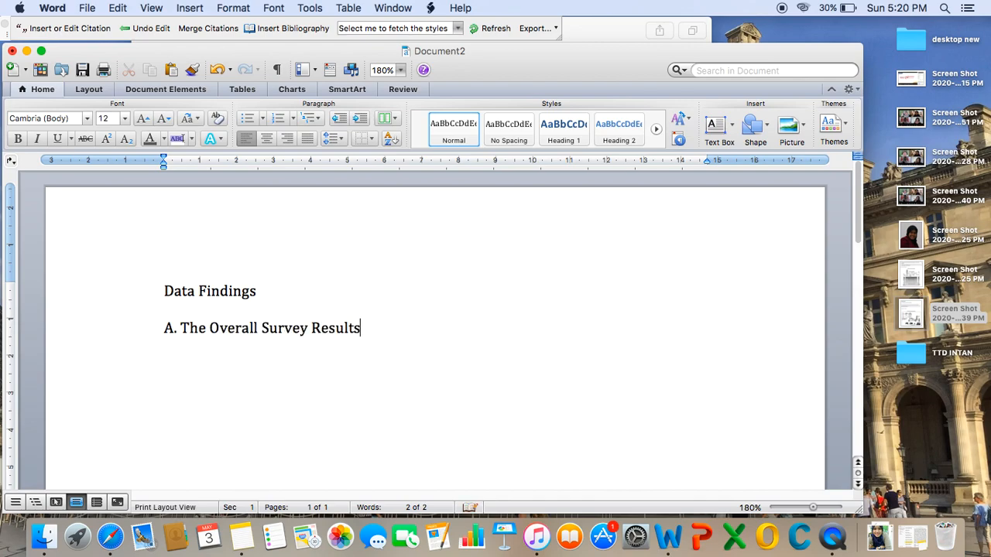
{"action": "type", "text": "lt"}
{"action": "key", "text": "Return"}
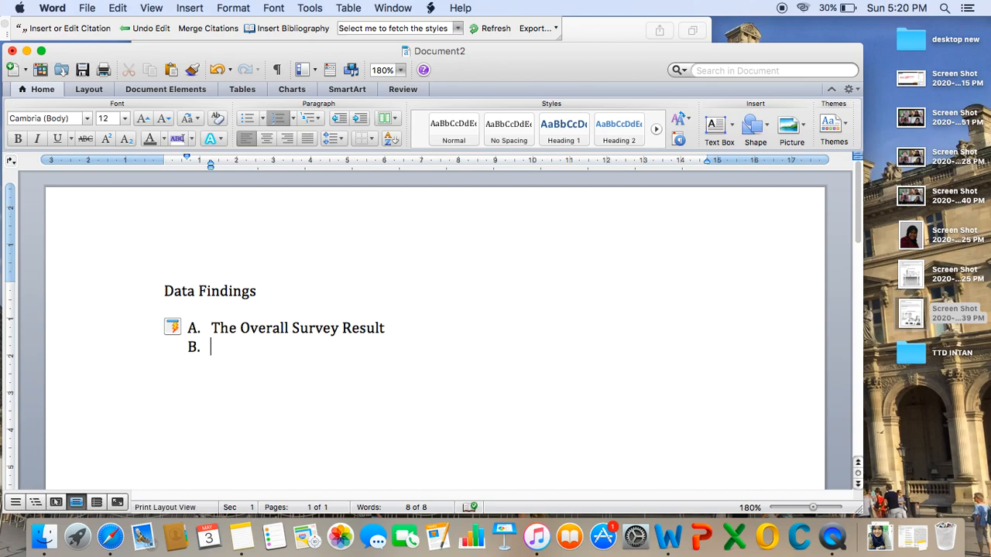
{"action": "type", "text": "R"}
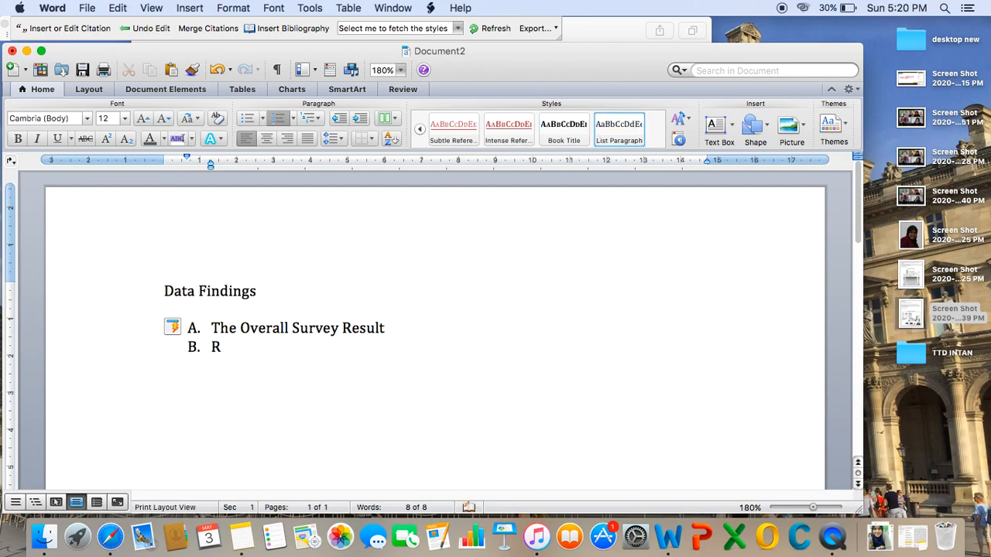
{"action": "type", "text": "eading Habit"}
{"action": "key", "text": "Return"}
{"action": "type", "text": "Reading Frequency"}
{"action": "key", "text": "Return"}
{"action": "type", "text": "Reading Competence"}
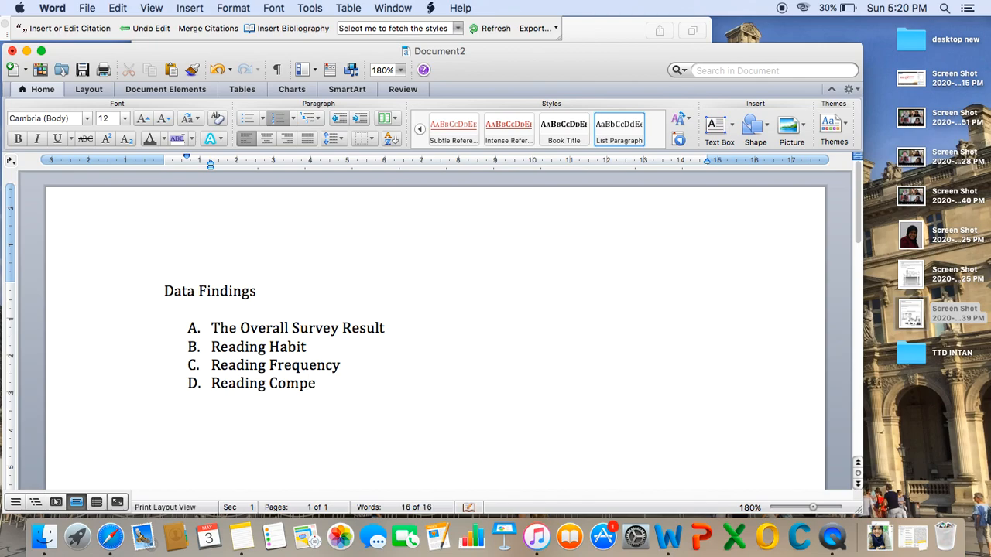
- Insert "Demographic Survey" as the first list item and add an unlettered blank line under "The Overall Survey Result"
{"action": "left_click", "coordinate": [209, 329]}
{"action": "key", "text": "Return"}
{"action": "key", "text": "Up"}
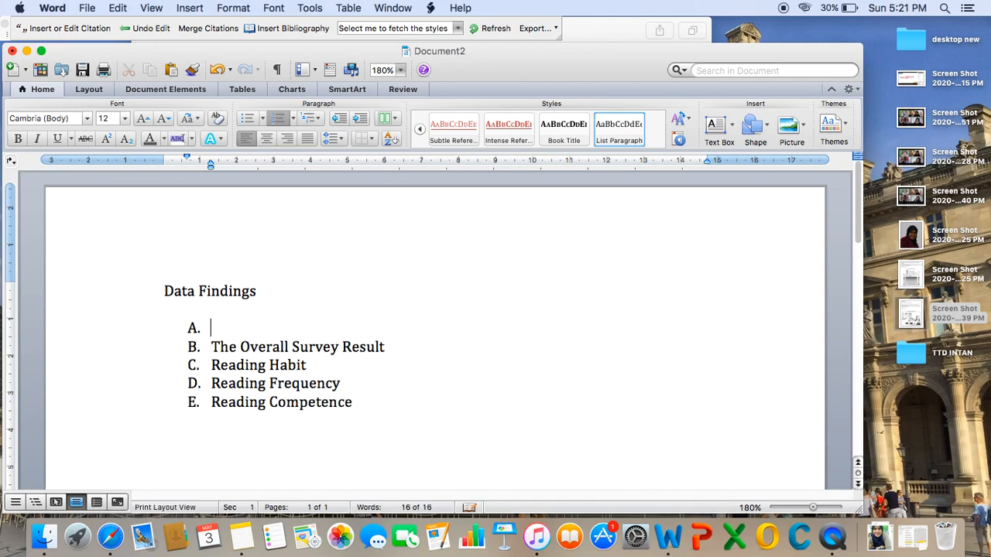
{"action": "type", "text": "Demographic Survey"}
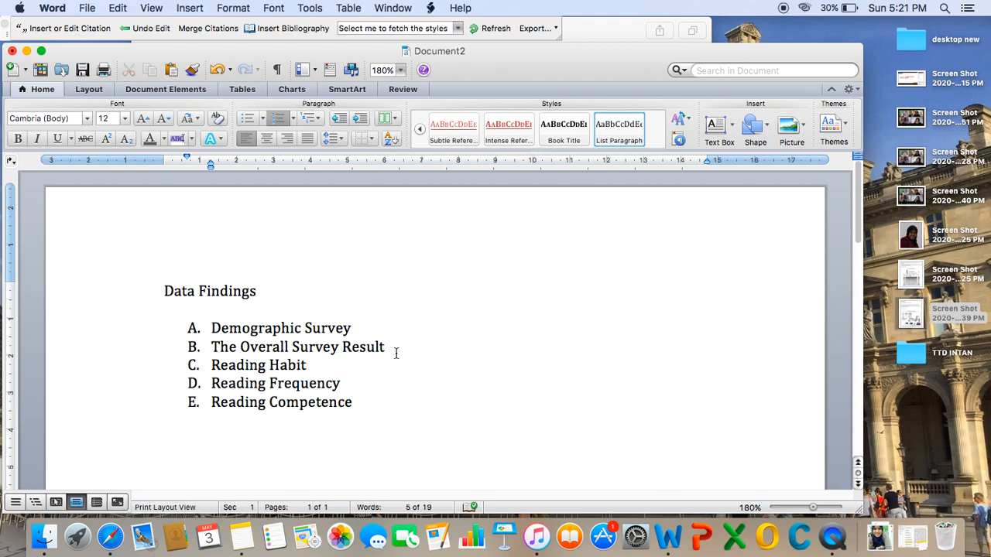
{"action": "key", "text": "Return"}
{"action": "key", "text": "BackSpace"}
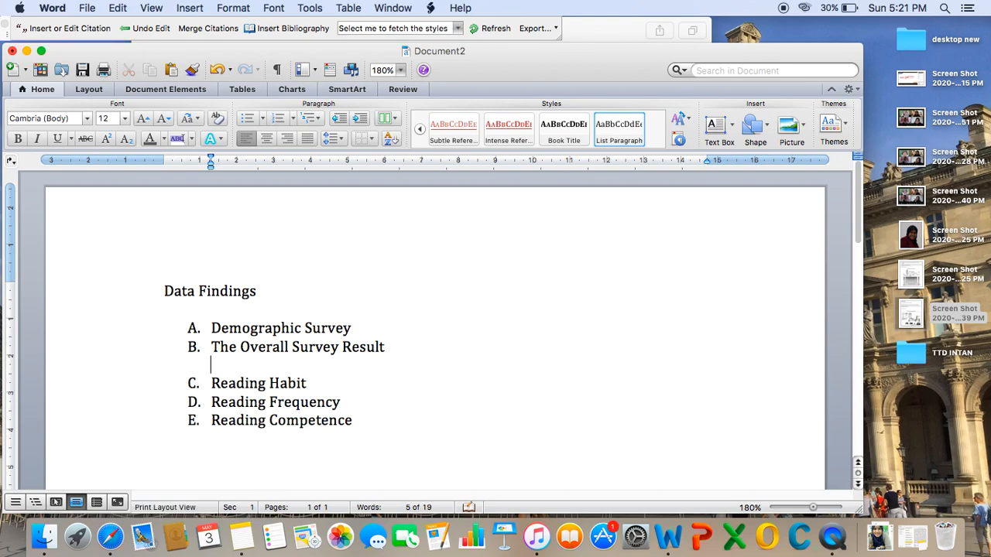
- Try to paste the copied chart under "The Overall Survey Result", first directly and again with Paste Special as unformatted text
{"action": "key", "text": "super+v"}
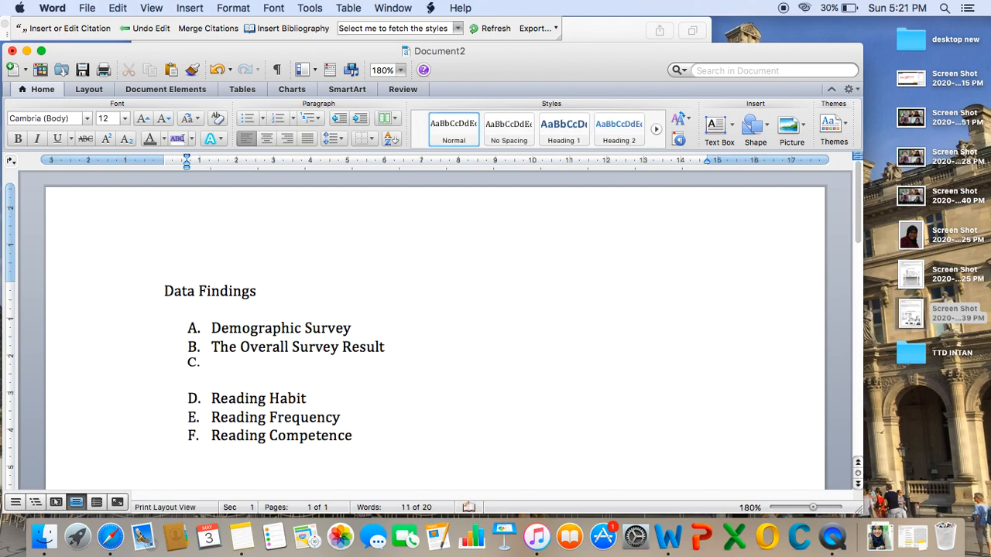
{"action": "key", "text": "super+z"}
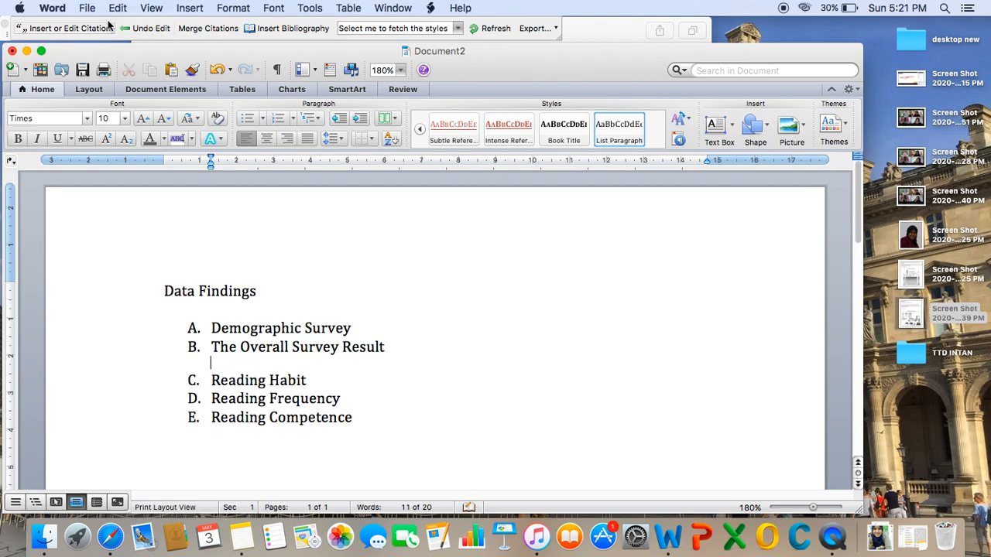
{"action": "left_click", "coordinate": [117, 7]}
{"action": "left_click", "coordinate": [153, 125]}
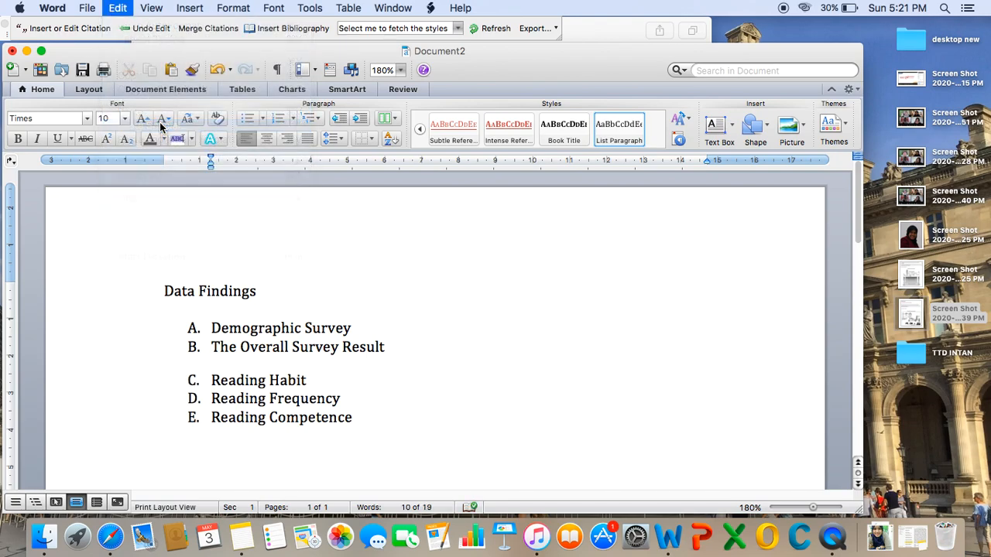
{"action": "left_click", "coordinate": [500, 228]}
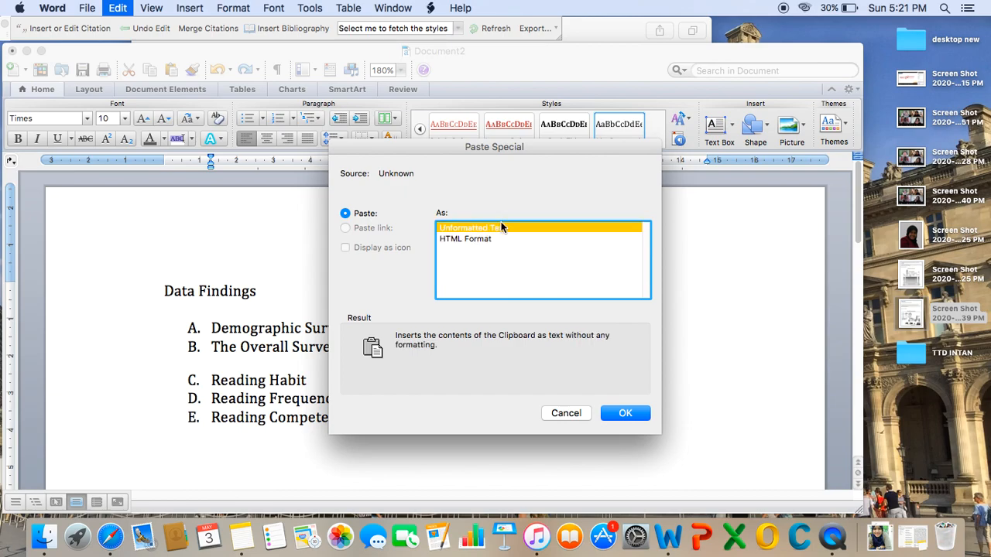
{"action": "left_click", "coordinate": [634, 417]}
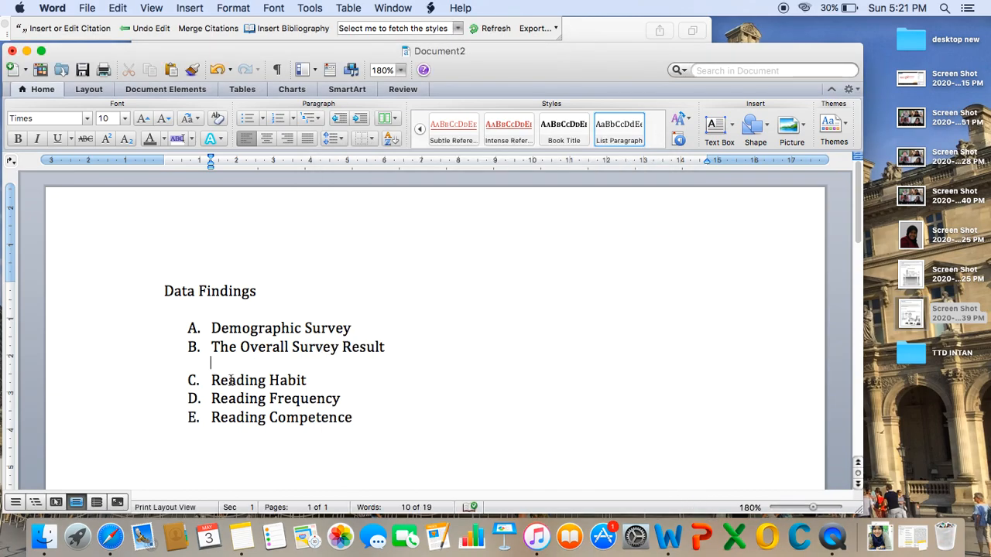
- Switch to Safari and capture a screenshot of the question chart on the OVERALL SURVEY sheet
{"action": "left_click", "coordinate": [111, 537]}
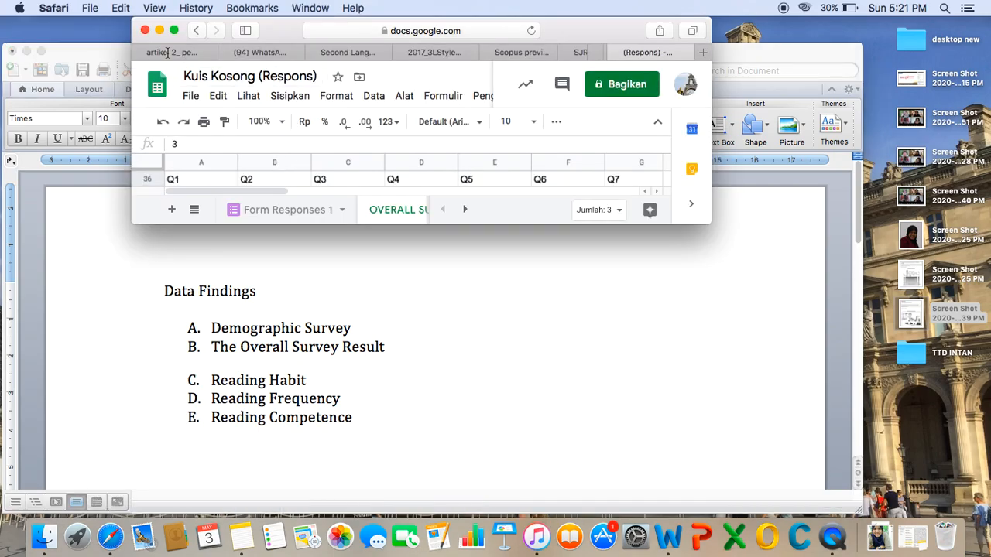
{"action": "left_click", "coordinate": [175, 30]}
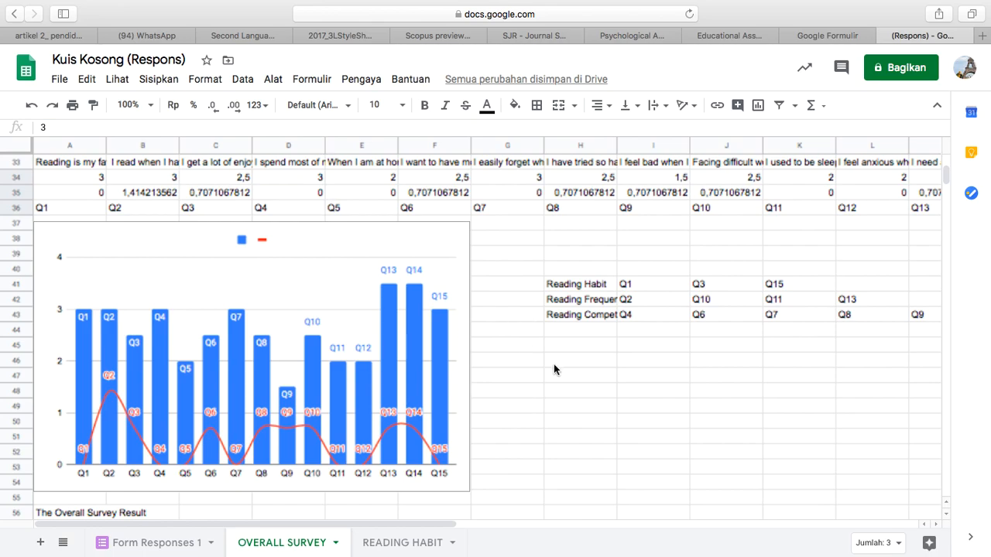
{"action": "key", "text": "super+shift+4"}
{"action": "left_click_drag", "start_coordinate": [33, 222], "coordinate": [469, 489]}
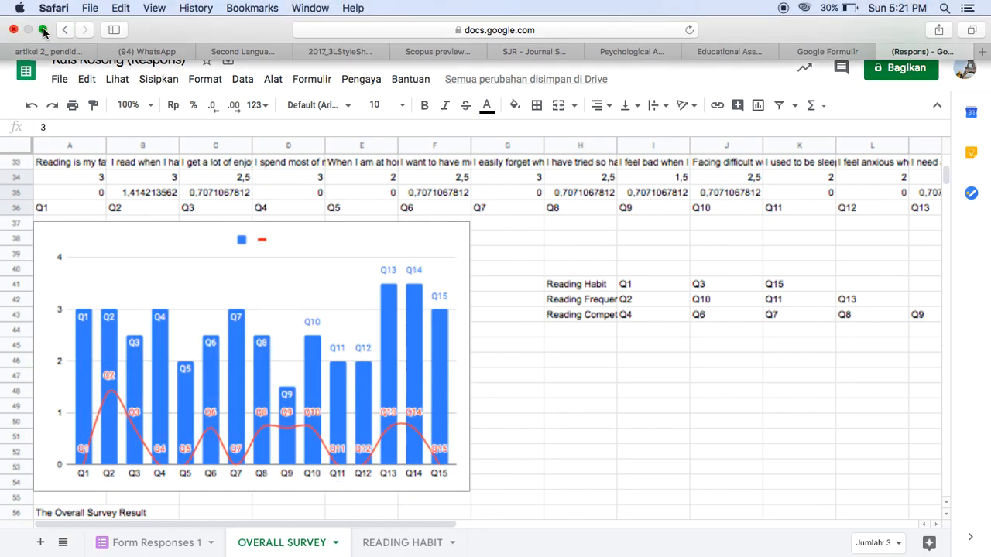
{"action": "left_click", "coordinate": [43, 31]}
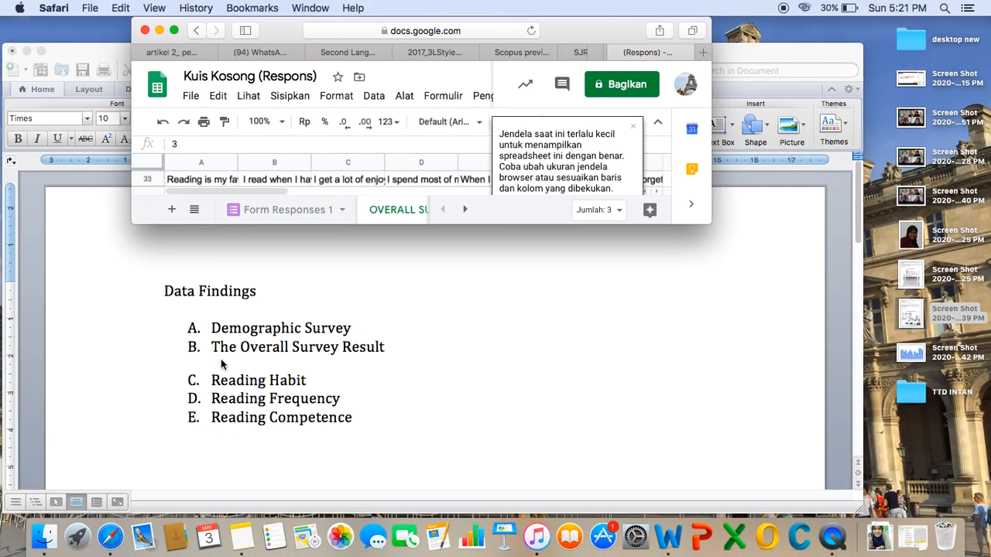
- In Word, insert the Desktop picture "Screen Shot 2020-05-03 at 5.21.42 PM" on the blank line under "The Overall Survey Result"
{"action": "left_click", "coordinate": [221, 358]}
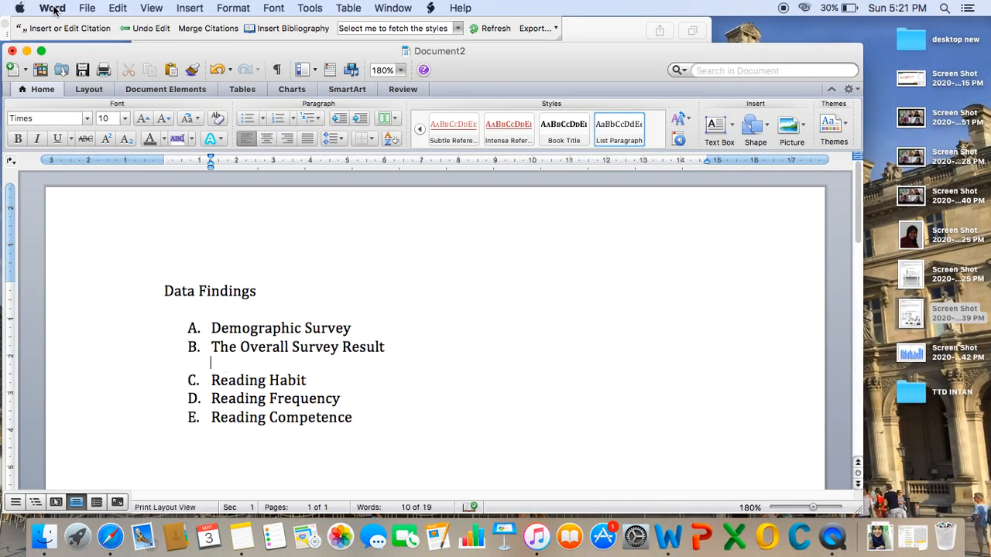
{"action": "left_click", "coordinate": [189, 9]}
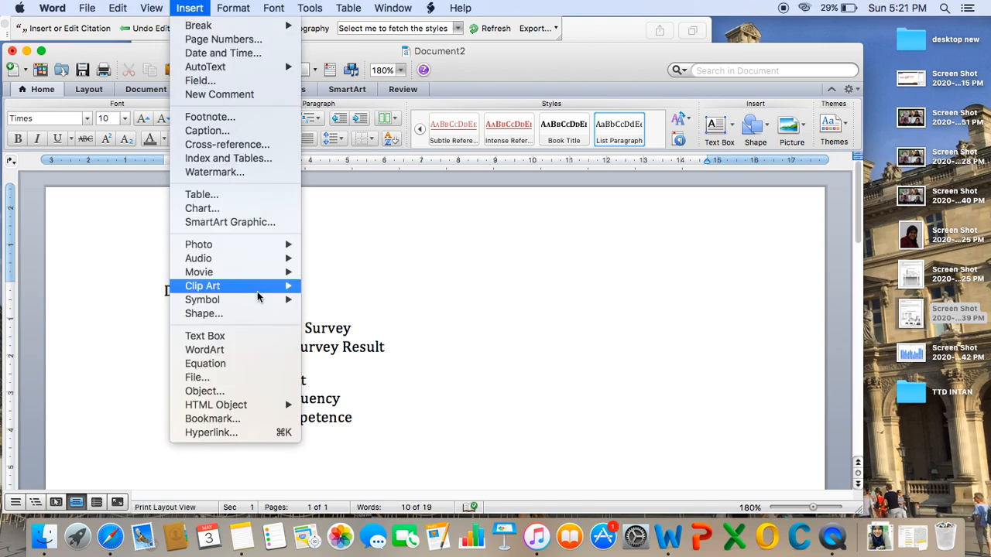
{"action": "mouse_move", "coordinate": [278, 245]}
{"action": "left_click", "coordinate": [345, 259]}
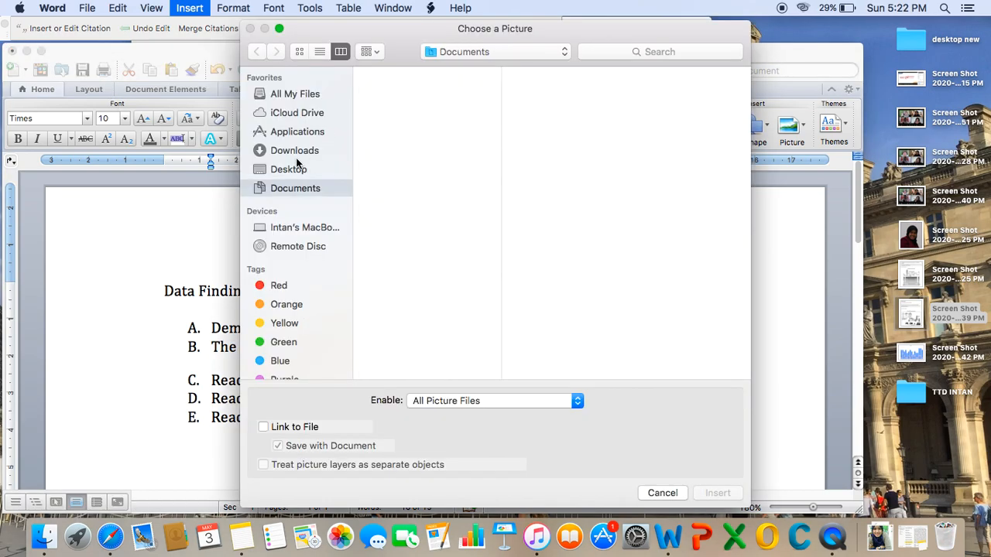
{"action": "left_click", "coordinate": [292, 170]}
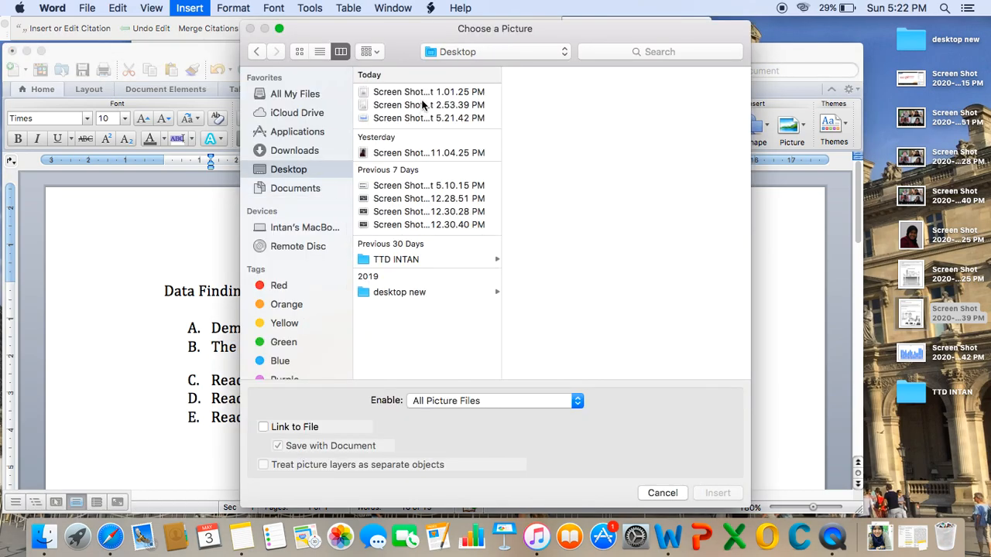
{"action": "left_click", "coordinate": [413, 120]}
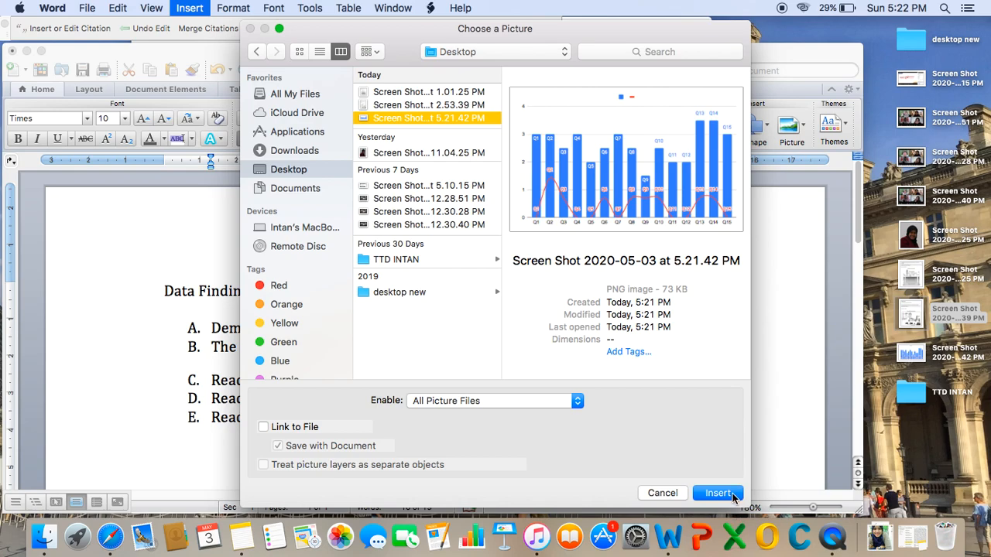
{"action": "left_click", "coordinate": [717, 494]}
- Shrink the inserted chart picture proportionally to about 8.5 cm high and 13.7 cm wide
{"action": "scroll", "coordinate": [632, 372], "scroll_direction": "down", "scroll_amount": 5}
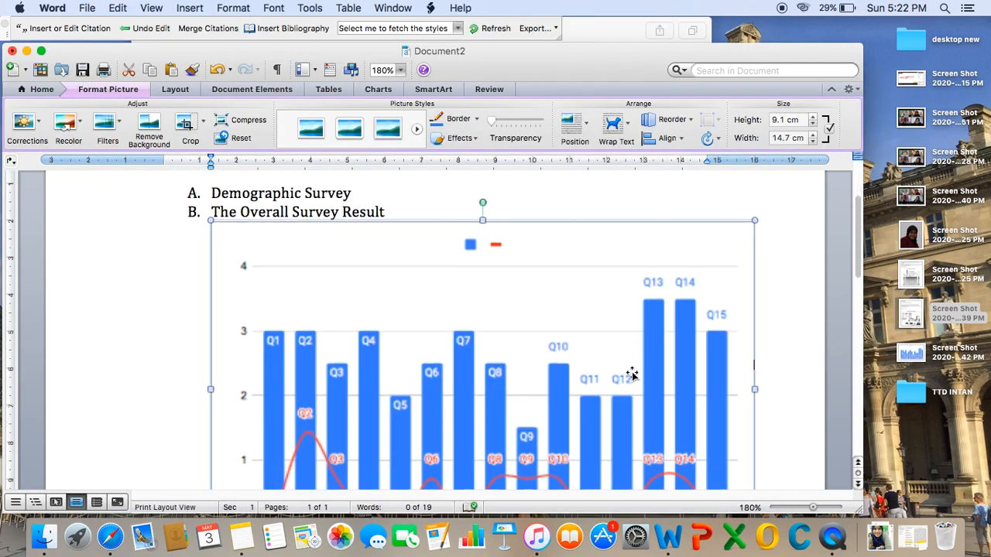
{"action": "scroll", "coordinate": [632, 372], "scroll_direction": "up", "scroll_amount": 2}
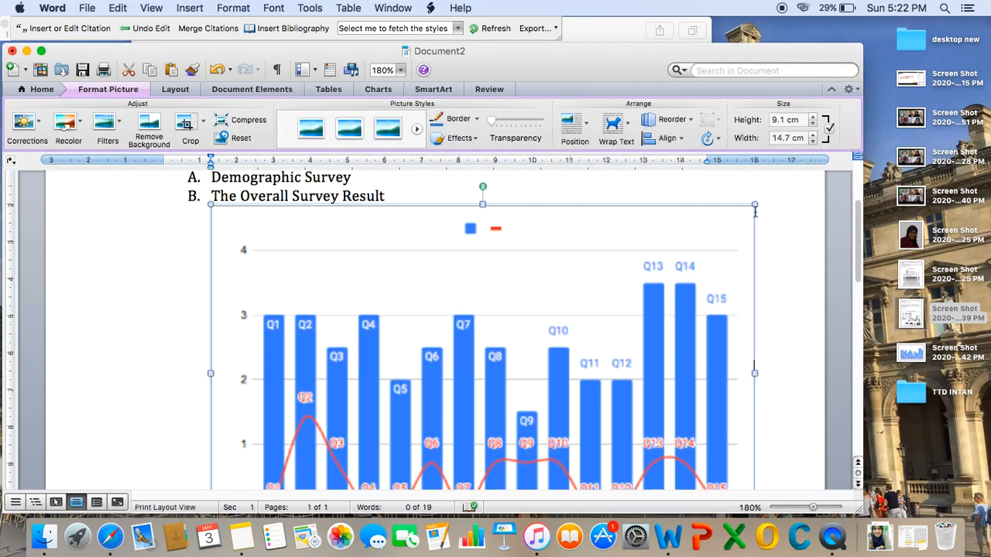
{"action": "left_click_drag", "start_coordinate": [755, 205], "coordinate": [713, 271]}
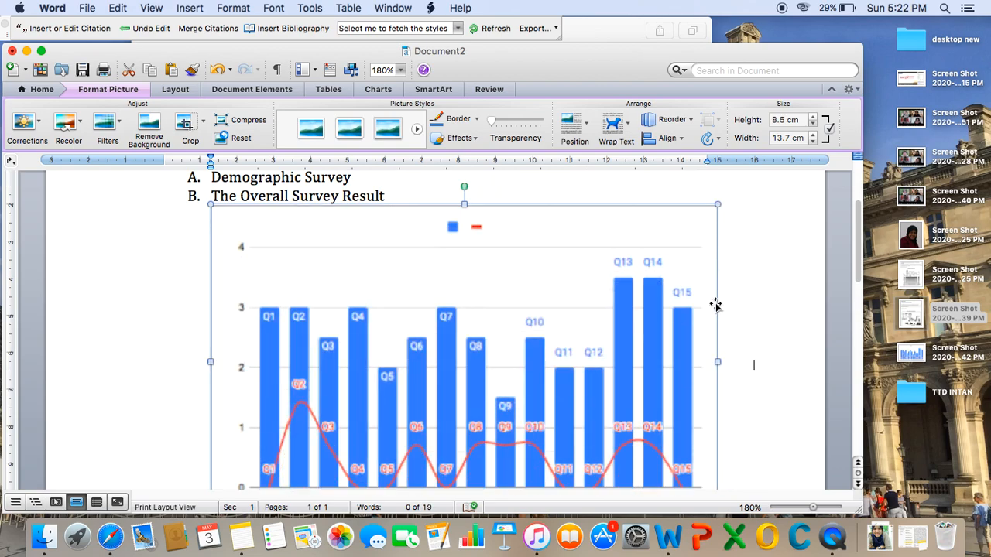
{"action": "scroll", "coordinate": [744, 403], "scroll_direction": "down", "scroll_amount": 5}
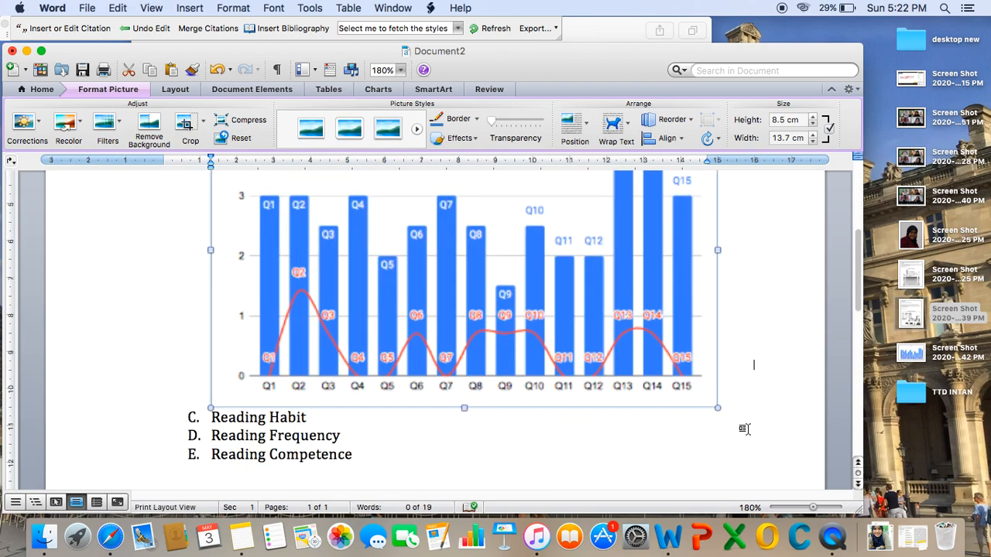
- Below the chart picture, leave a blank line and add the text "The most and the least mean."
{"action": "left_click", "coordinate": [737, 362]}
{"action": "scroll", "coordinate": [761, 400], "scroll_direction": "down", "scroll_amount": 5}
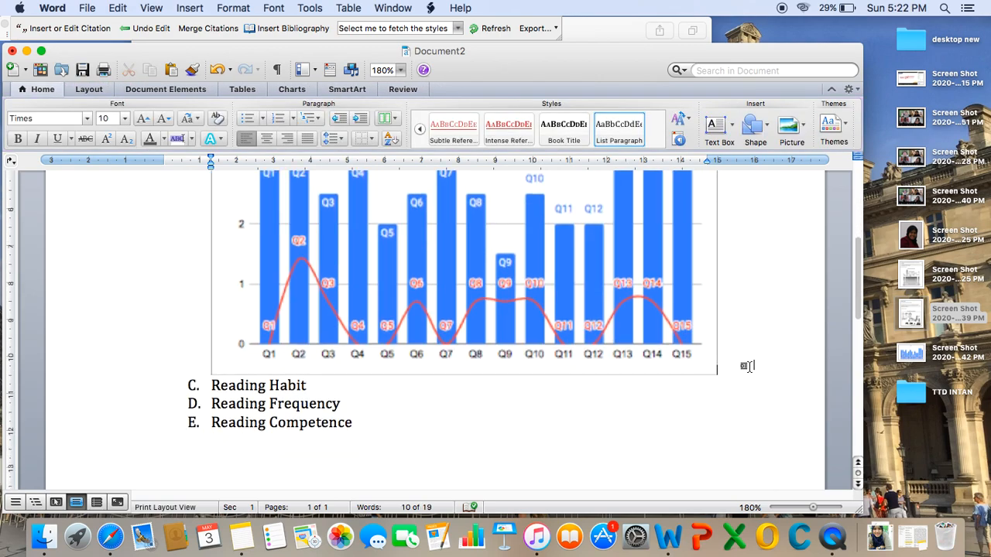
{"action": "key", "text": "Return"}
{"action": "key", "text": "Return"}
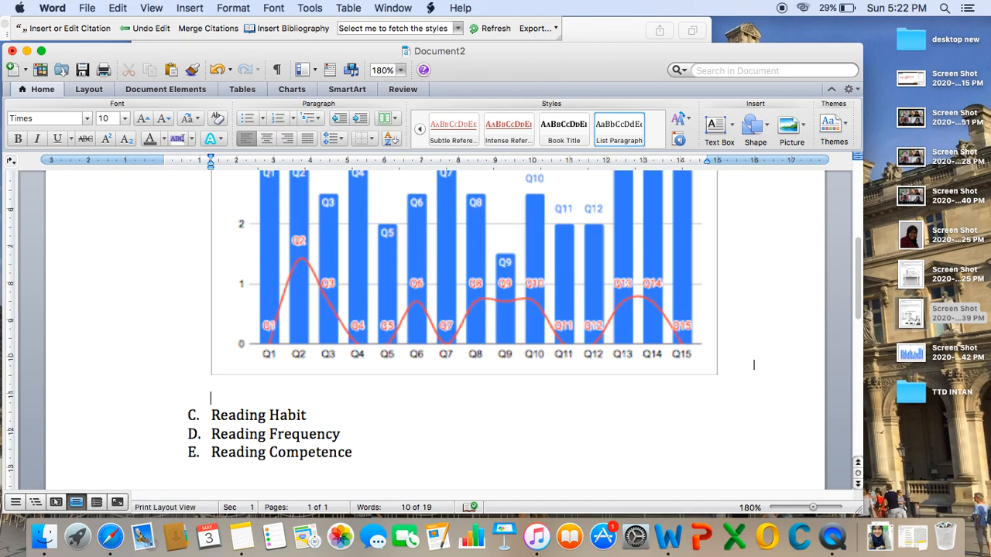
{"action": "type", "text": "The most and t"}
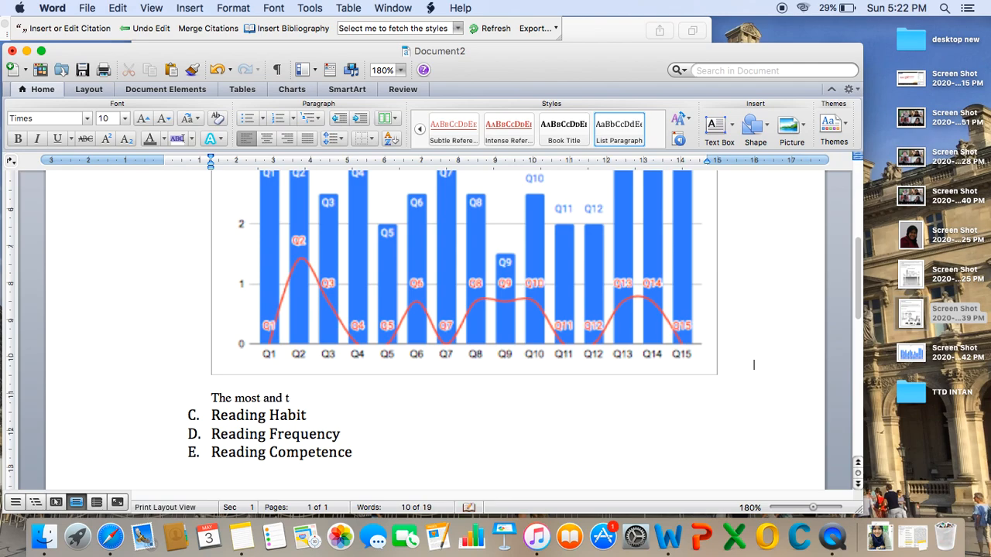
{"action": "type", "text": "he least mean."}
{"action": "scroll", "coordinate": [858, 374], "scroll_direction": "up", "scroll_amount": 5}
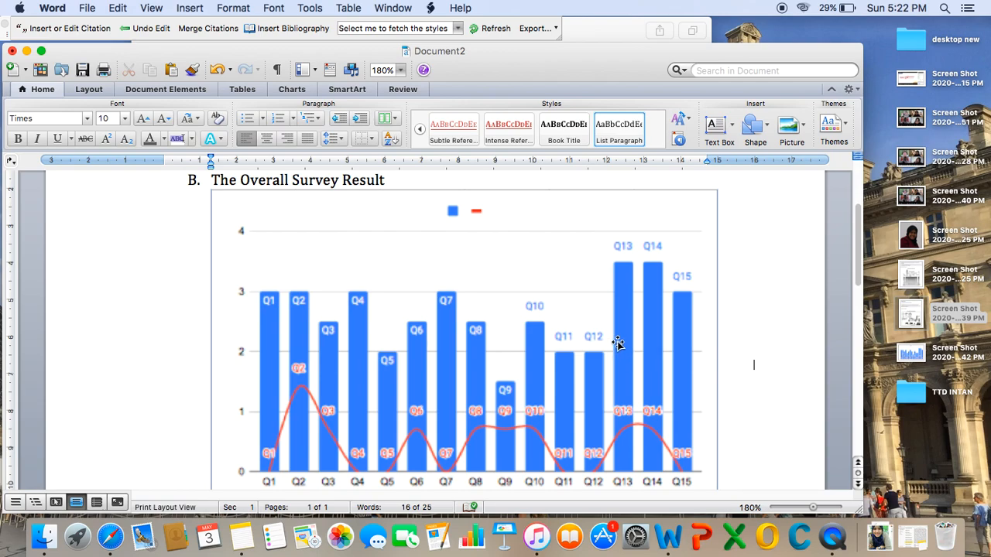
{"action": "scroll", "coordinate": [618, 343], "scroll_direction": "down", "scroll_amount": 2}
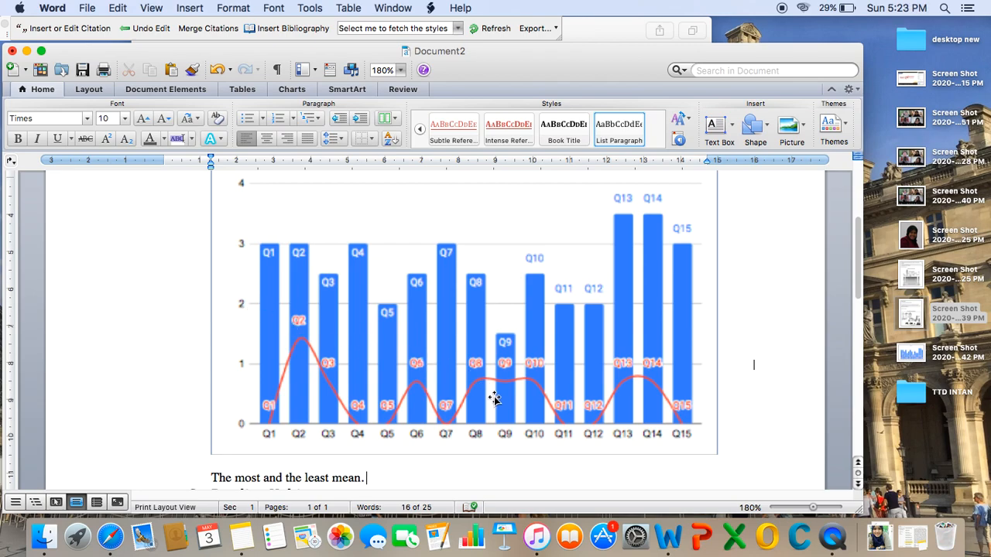
{"action": "scroll", "coordinate": [494, 398], "scroll_direction": "up", "scroll_amount": 5}
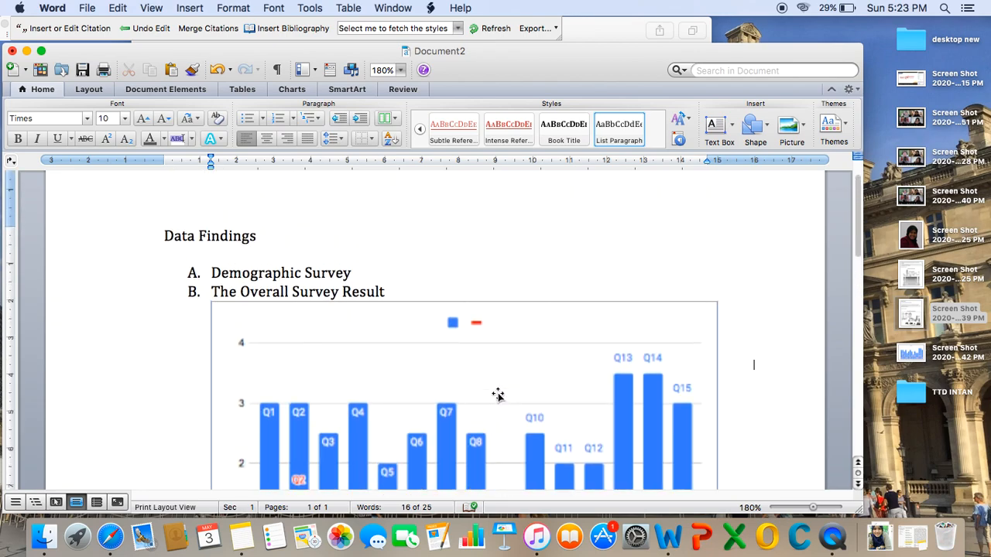
{"action": "scroll", "coordinate": [498, 395], "scroll_direction": "down", "scroll_amount": 3}
{"action": "scroll", "coordinate": [498, 395], "scroll_direction": "up", "scroll_amount": 2}
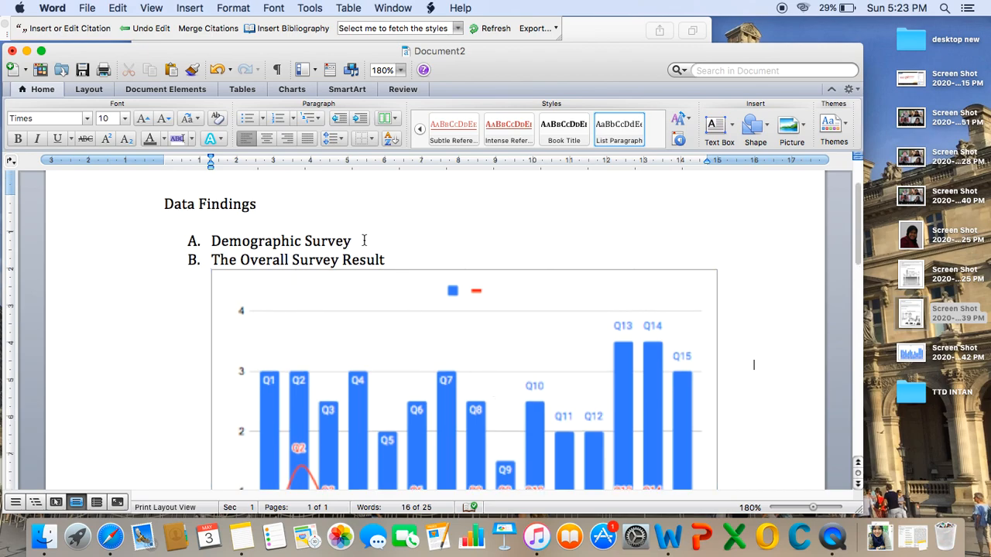
- Switch to Safari and copy the Gender pie chart from the response summary of the Kuis Kosong form
{"action": "left_click", "coordinate": [112, 537]}
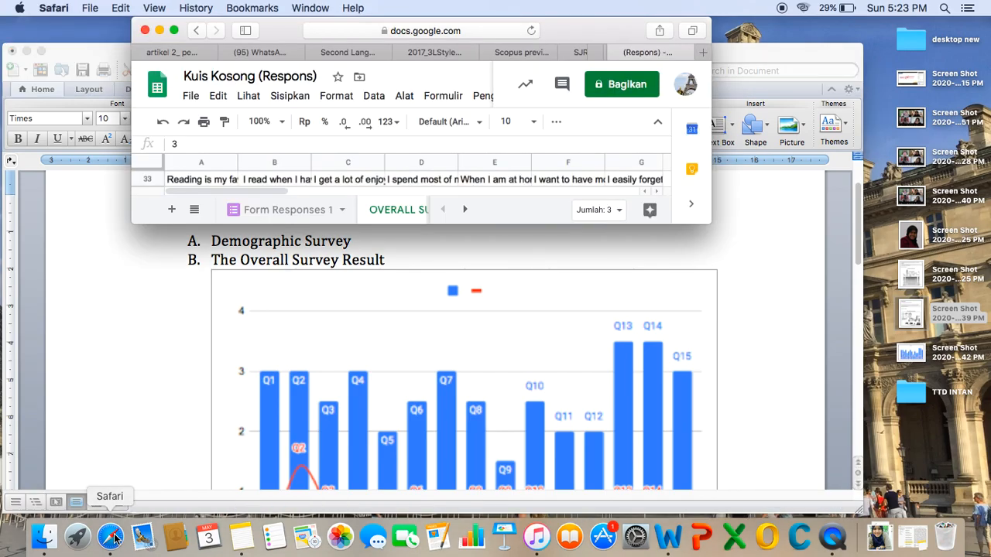
{"action": "left_click", "coordinate": [174, 31]}
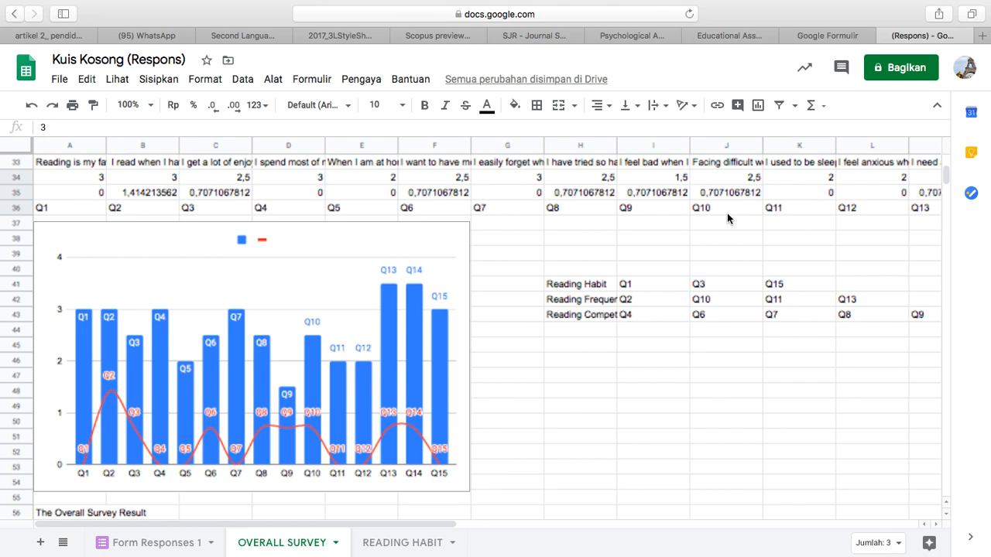
{"action": "mouse_move", "coordinate": [797, 56]}
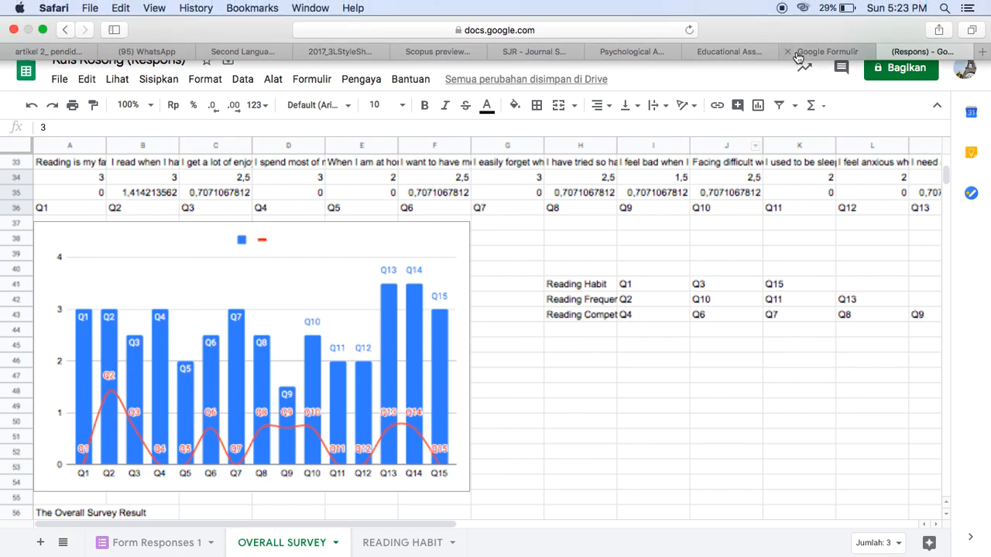
{"action": "left_click", "coordinate": [797, 52]}
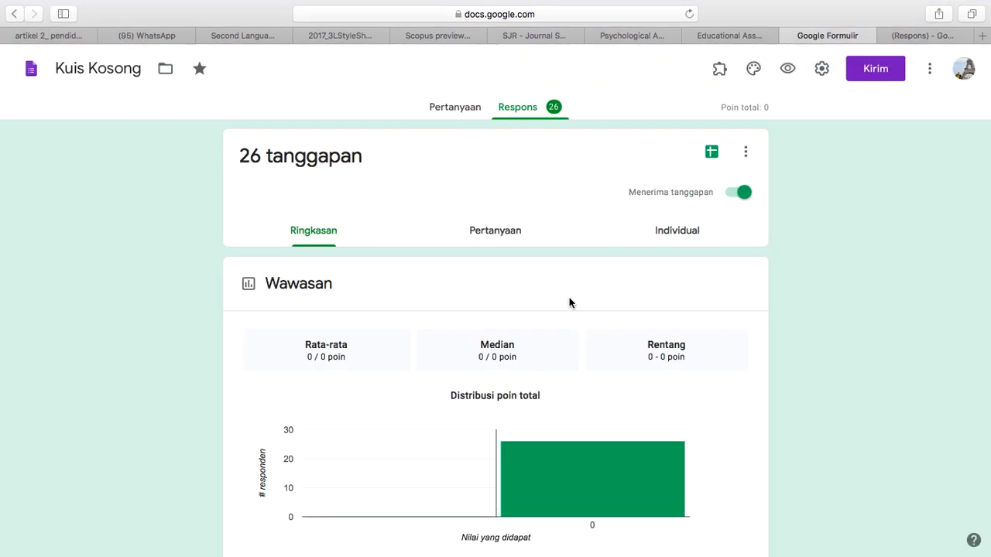
{"action": "scroll", "coordinate": [435, 394], "scroll_direction": "down", "scroll_amount": 5}
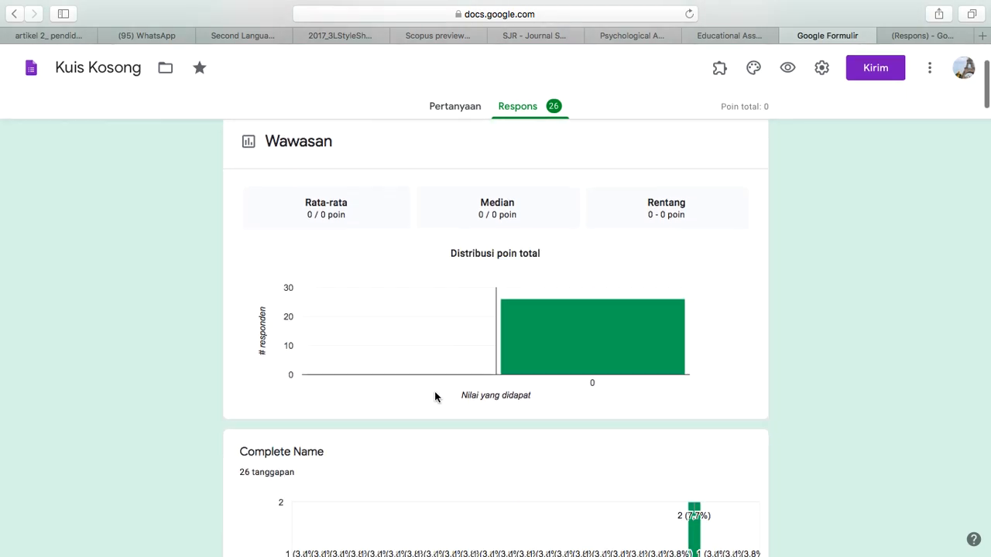
{"action": "scroll", "coordinate": [434, 397], "scroll_direction": "down", "scroll_amount": 14}
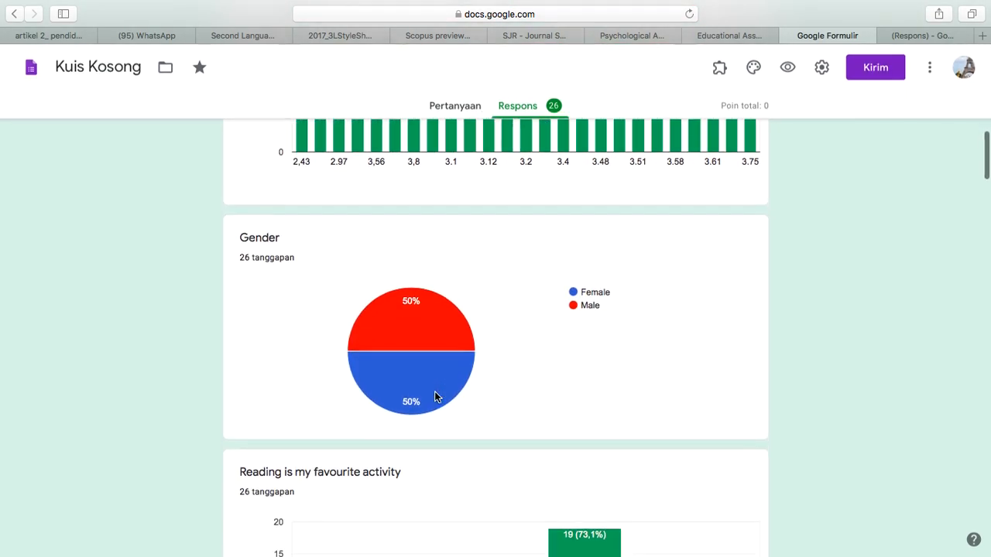
{"action": "mouse_move", "coordinate": [480, 321]}
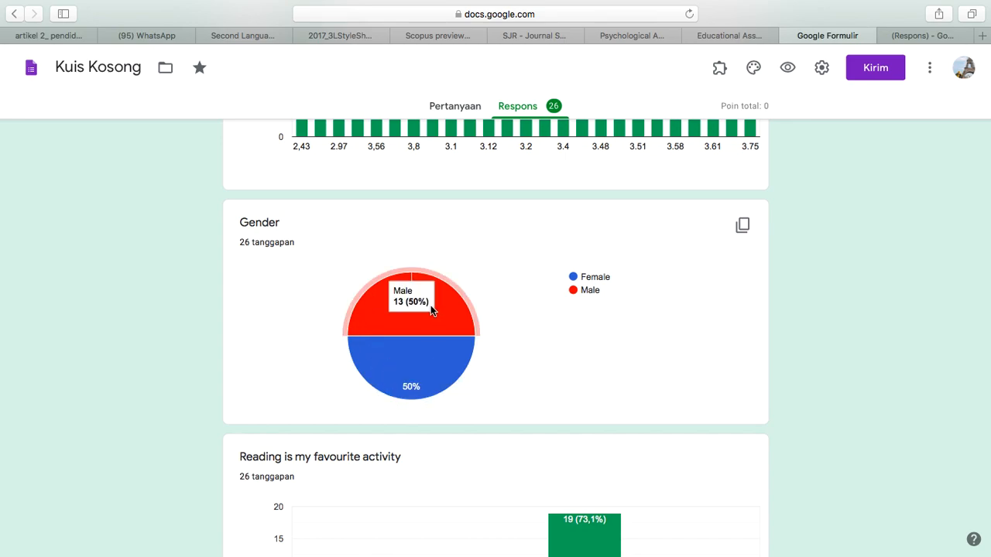
{"action": "mouse_move", "coordinate": [422, 403]}
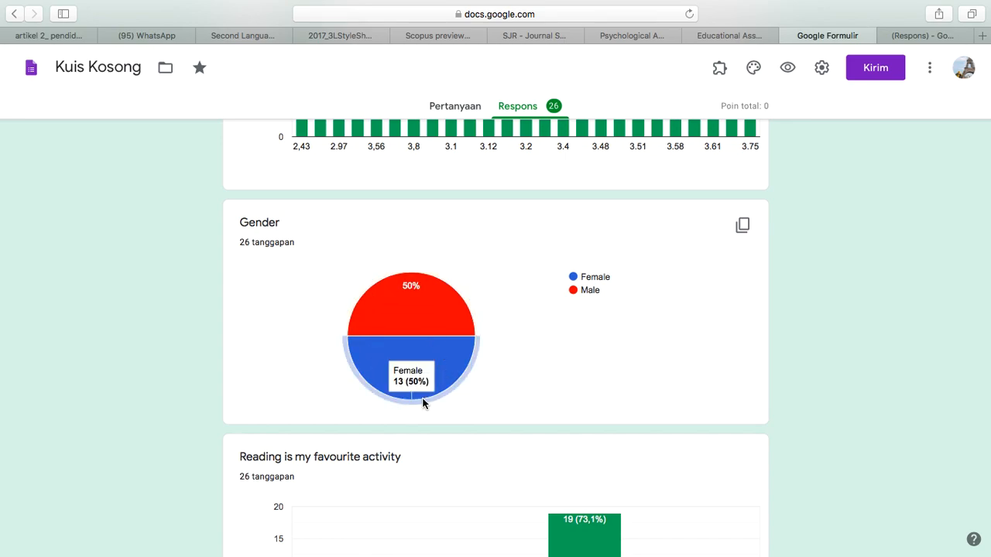
{"action": "left_click", "coordinate": [743, 227]}
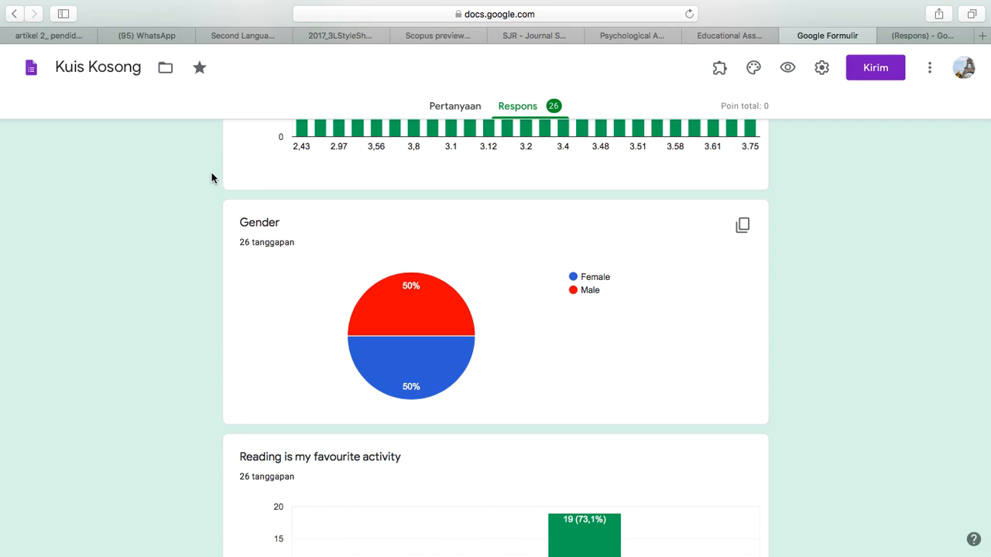
{"action": "mouse_move", "coordinate": [472, 310]}
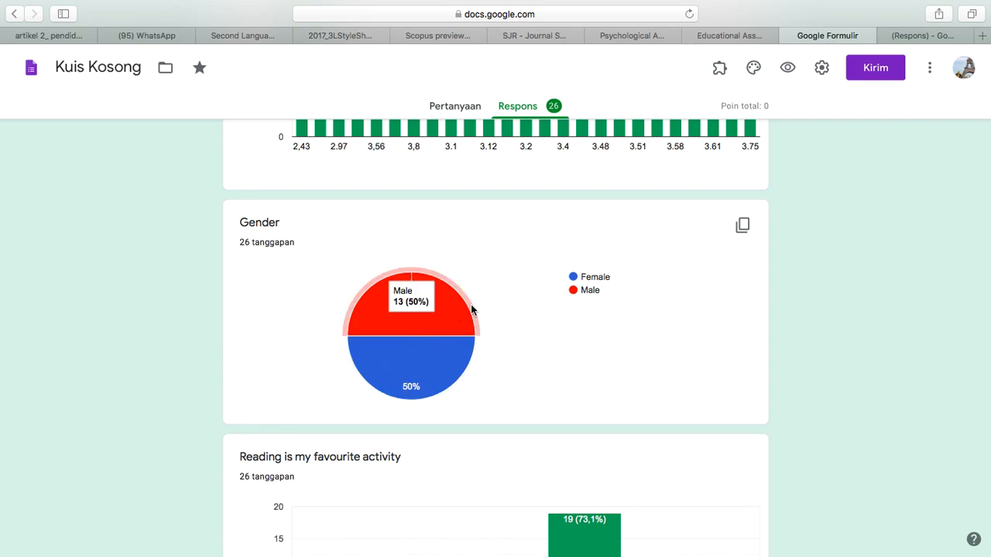
{"action": "mouse_move", "coordinate": [73, 2]}
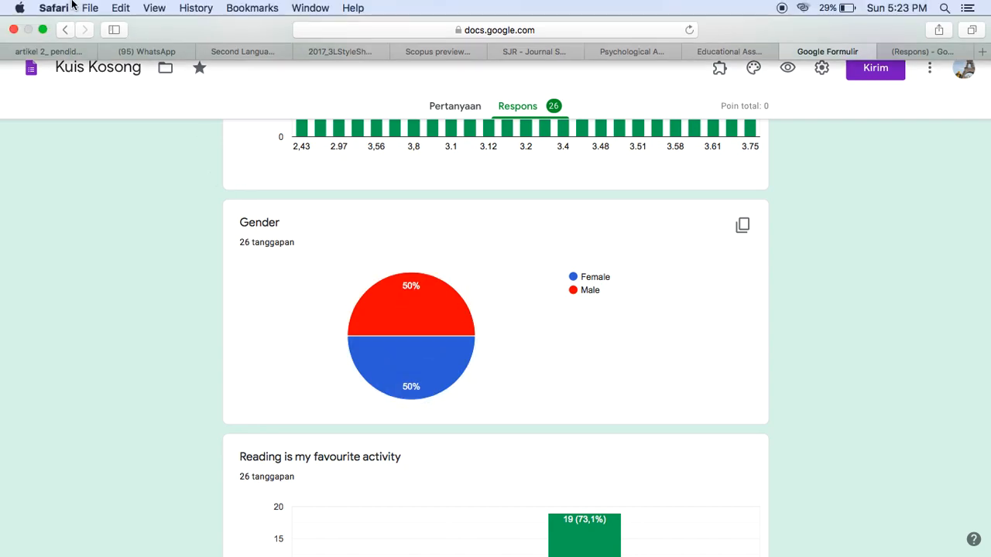
{"action": "left_click", "coordinate": [44, 31]}
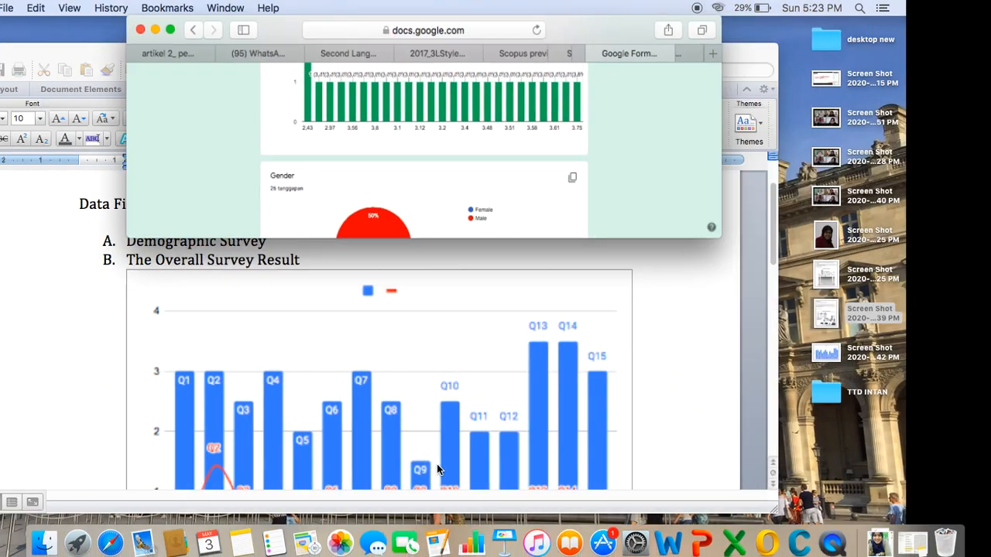
- Back in Word, add a numbered sublist under "Demographic Survey" with the items Gender, Age and GPA
{"action": "left_click", "coordinate": [486, 259]}
{"action": "left_click", "coordinate": [370, 242]}
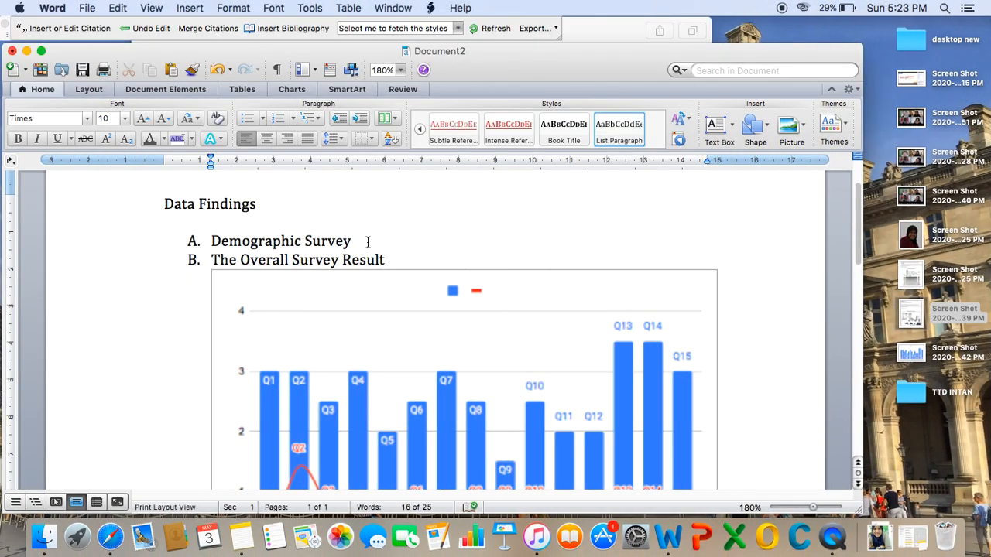
{"action": "key", "text": "Return"}
{"action": "key", "text": "BackSpace"}
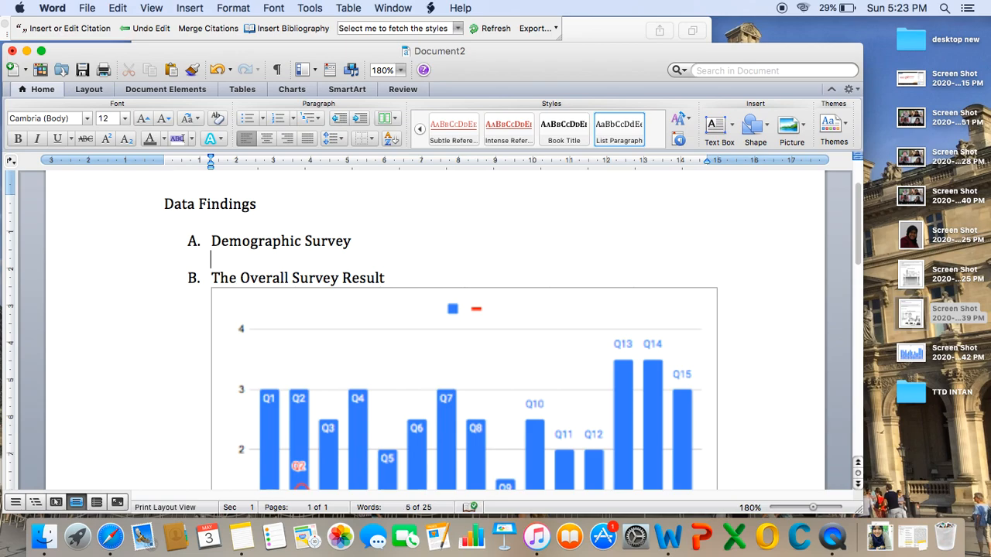
{"action": "type", "text": "1. Gender"}
{"action": "key", "text": "Return"}
{"action": "type", "text": "Age"}
{"action": "key", "text": "Return"}
{"action": "type", "text": "GPA"}
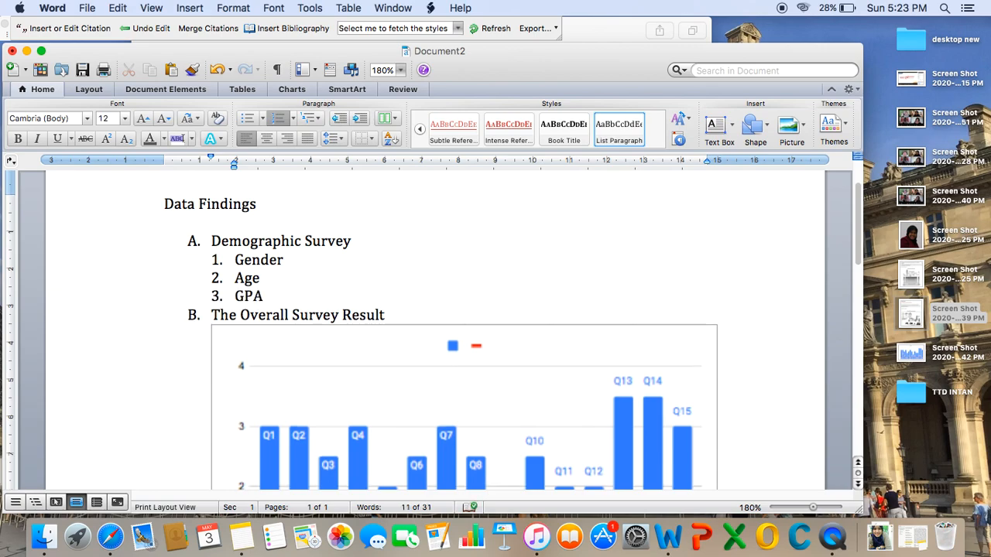
- Add an unnumbered blank line below the Gender item in the Demographic Survey sublist
{"action": "key", "text": "Up"}
{"action": "key", "text": "Up"}
{"action": "key", "text": "Return"}
{"action": "key", "text": "BackSpace"}
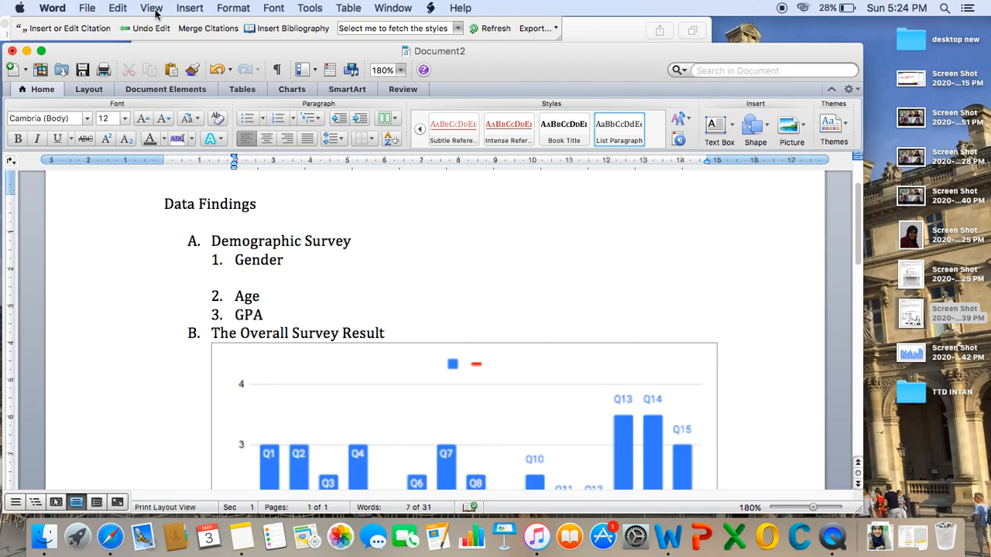
- Try to paste the copied Gender chart below the Gender item, first as styled text and again with matched formatting
{"action": "left_click", "coordinate": [117, 8]}
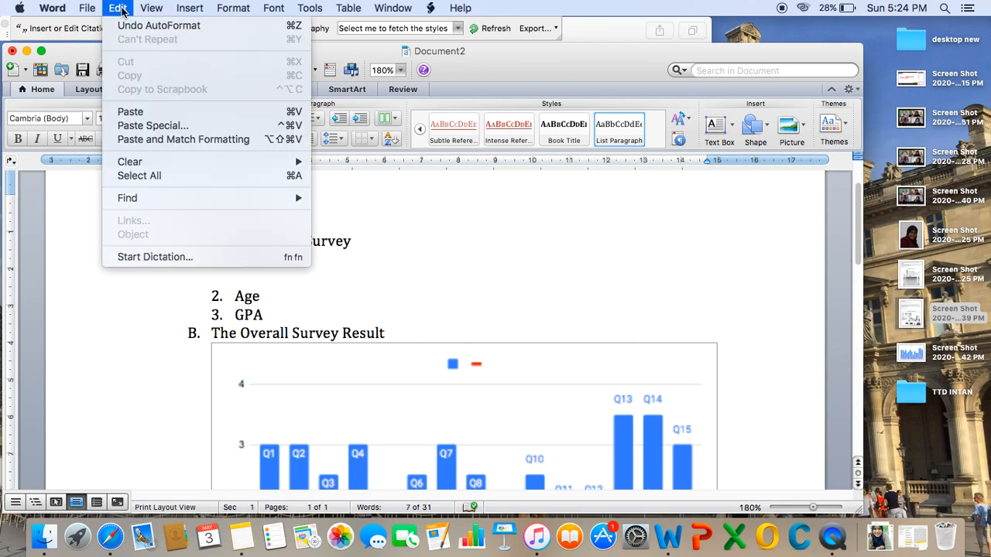
{"action": "left_click", "coordinate": [174, 125]}
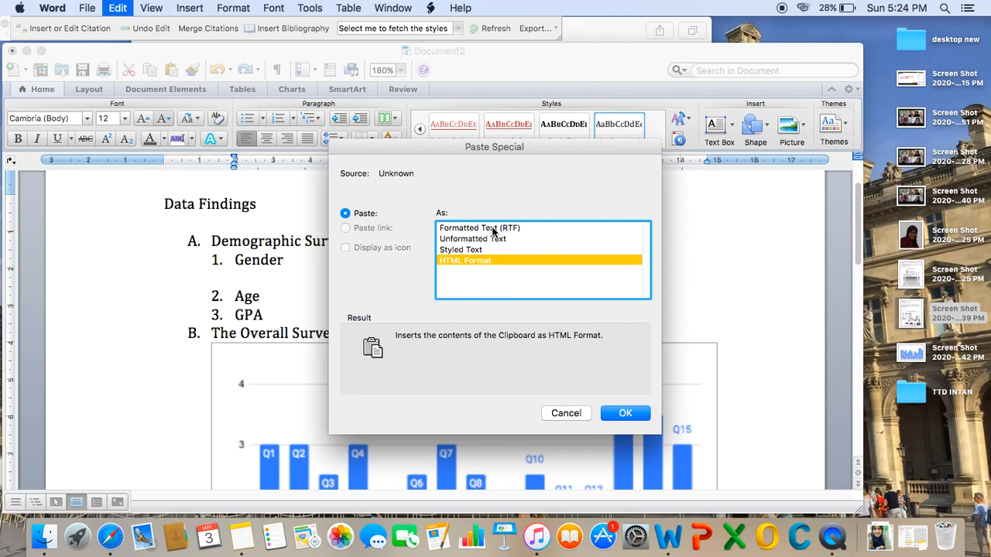
{"action": "double_click", "coordinate": [474, 249]}
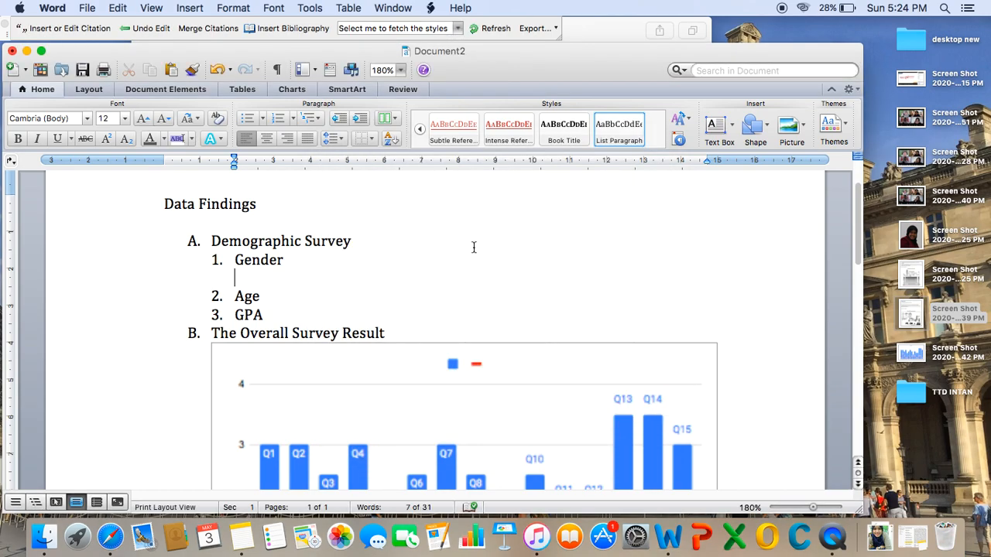
{"action": "left_click", "coordinate": [117, 10]}
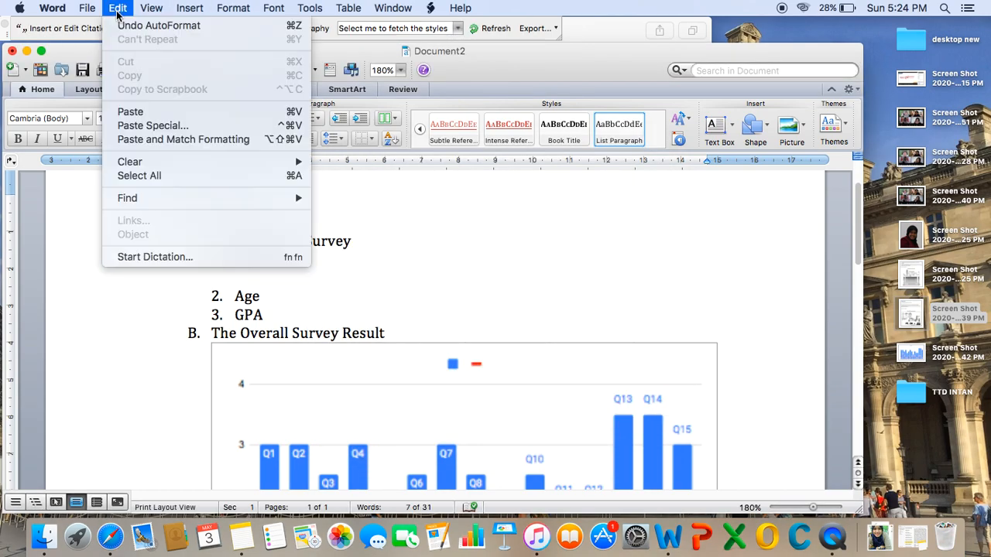
{"action": "left_click", "coordinate": [160, 140]}
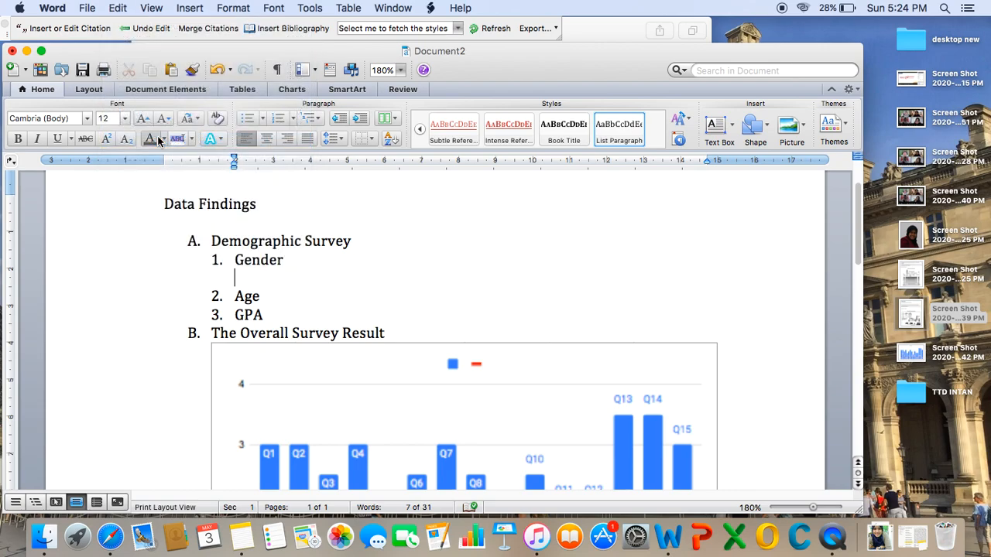
- Switch to Safari in full screen and capture a screenshot of the Gender pie chart with its Female and Male legend
{"action": "left_click", "coordinate": [110, 537]}
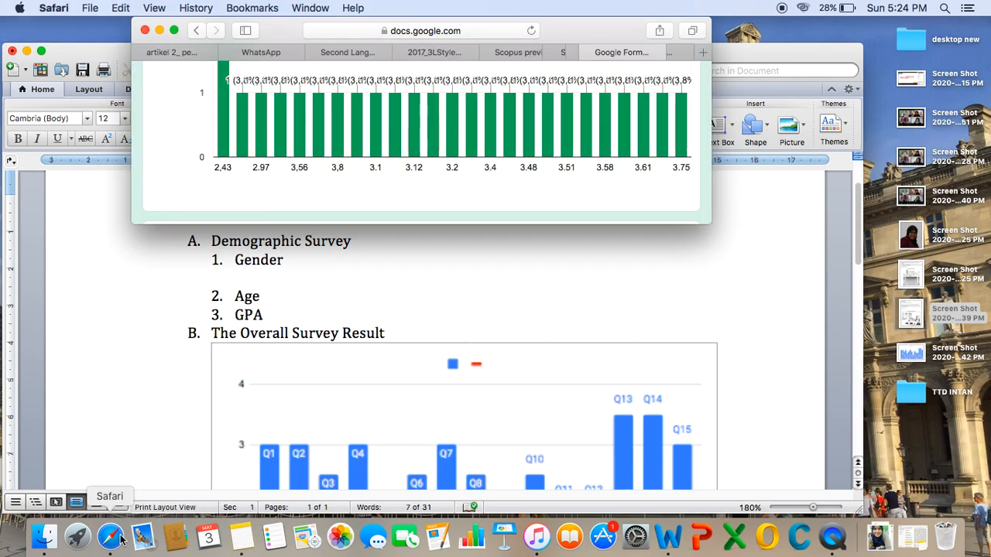
{"action": "left_click", "coordinate": [174, 31]}
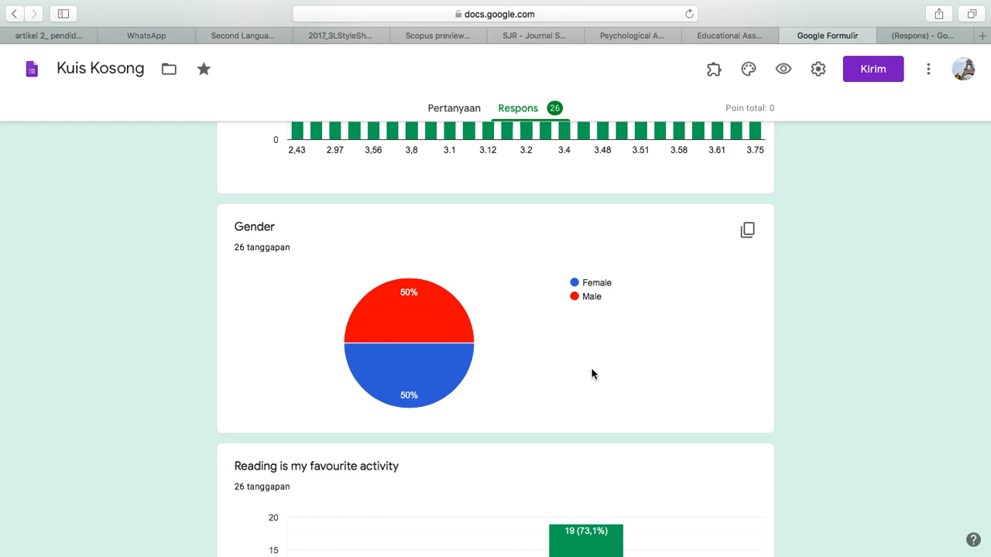
{"action": "key", "text": "super+shift+4"}
{"action": "left_click_drag", "start_coordinate": [319, 256], "coordinate": [642, 434]}
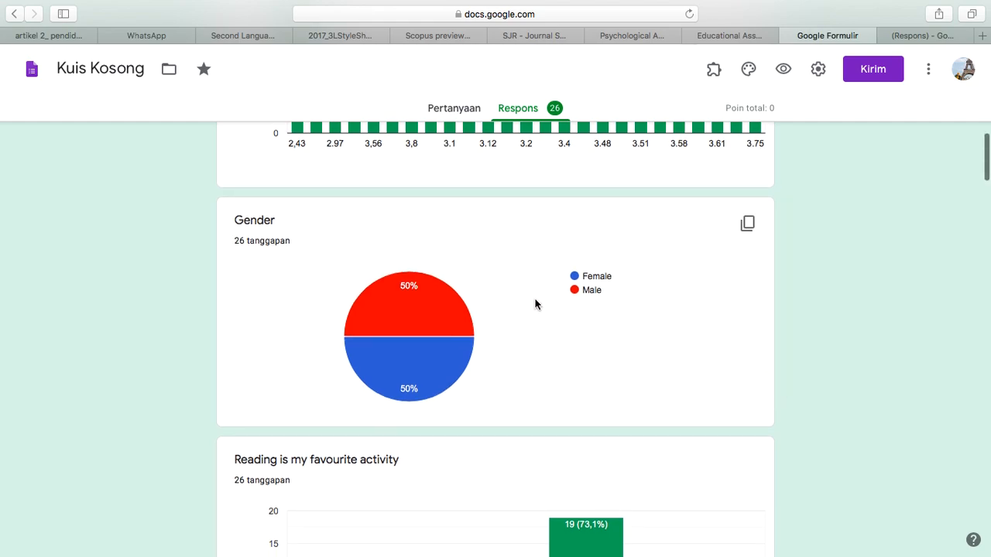
- Copy the "Your GPA" bar chart from the response summary of the Kuis Kosong form
{"action": "scroll", "coordinate": [535, 303], "scroll_direction": "up", "scroll_amount": 5}
{"action": "scroll", "coordinate": [535, 303], "scroll_direction": "up", "scroll_amount": 1}
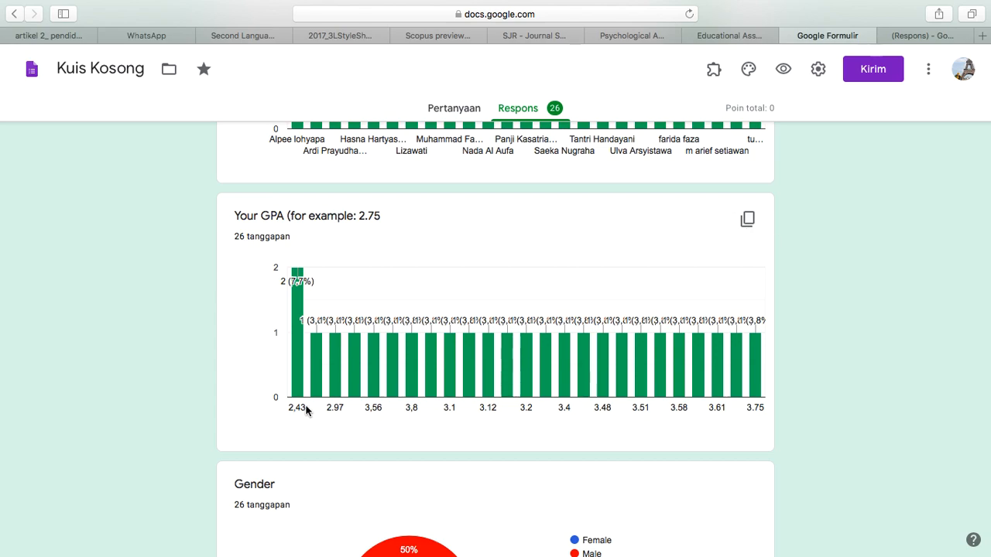
{"action": "scroll", "coordinate": [495, 379], "scroll_direction": "down", "scroll_amount": 1}
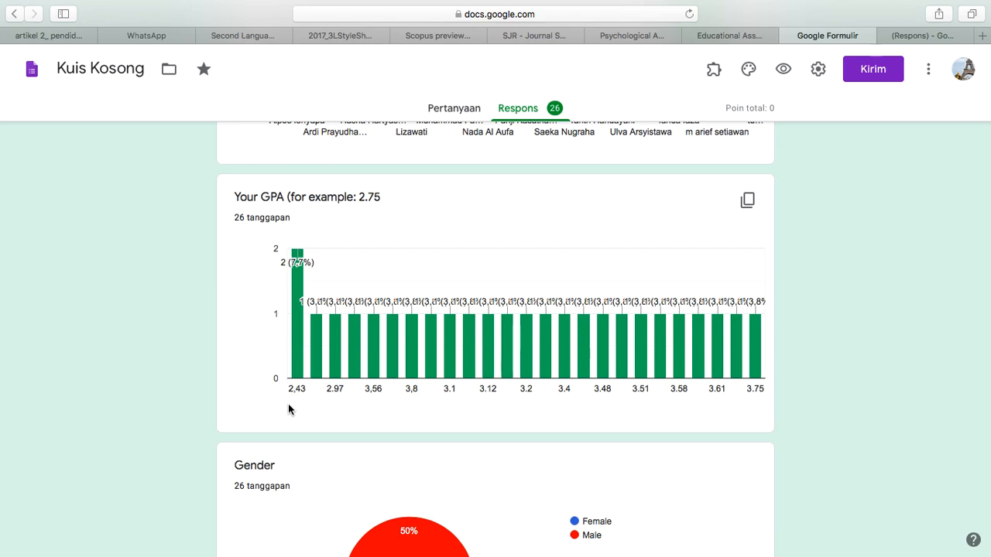
{"action": "left_click", "coordinate": [750, 200]}
- Leave Safari's full-screen view and switch back to the Word document
{"action": "mouse_move", "coordinate": [117, 6]}
{"action": "left_click", "coordinate": [42, 31]}
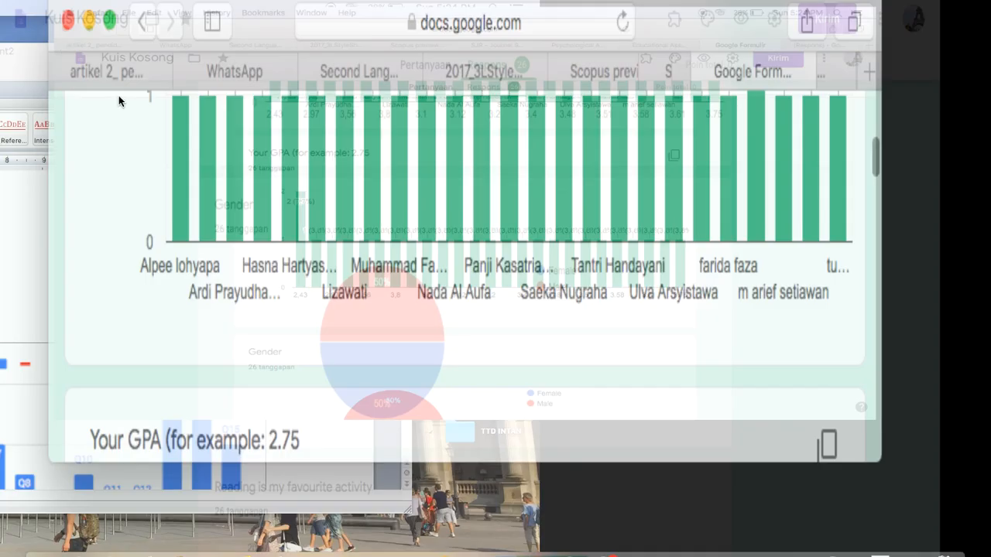
{"action": "left_click", "coordinate": [279, 302]}
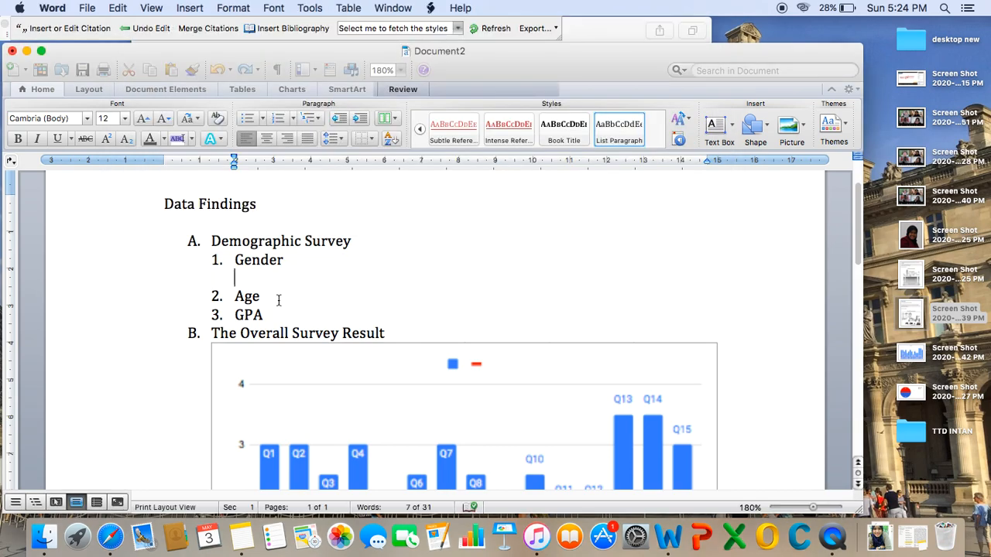
- Try to paste the copied GPA chart on an unnumbered line below GPA as unformatted text, and delete the pasted text
{"action": "left_click", "coordinate": [267, 313]}
{"action": "key", "text": "Return"}
{"action": "key", "text": "BackSpace"}
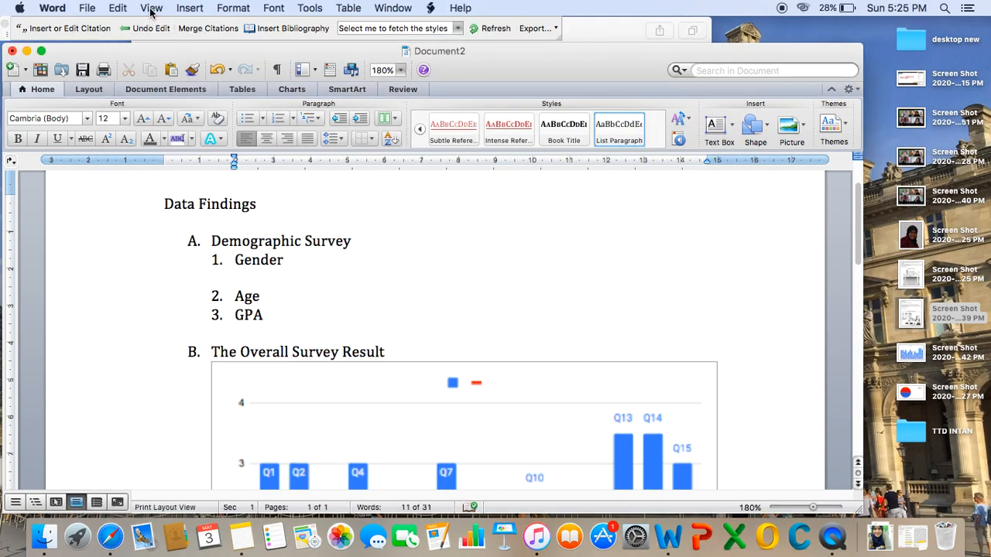
{"action": "left_click", "coordinate": [116, 9]}
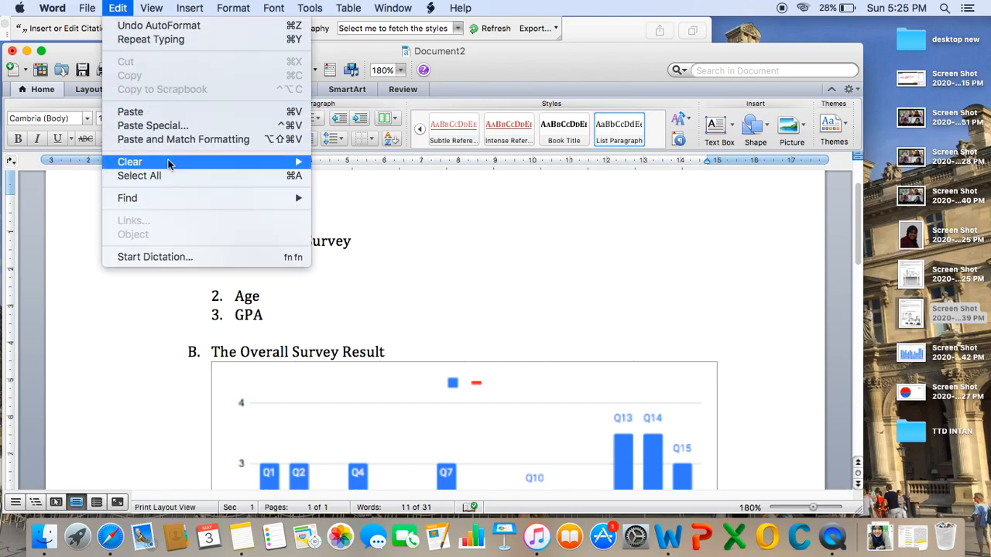
{"action": "left_click", "coordinate": [186, 125]}
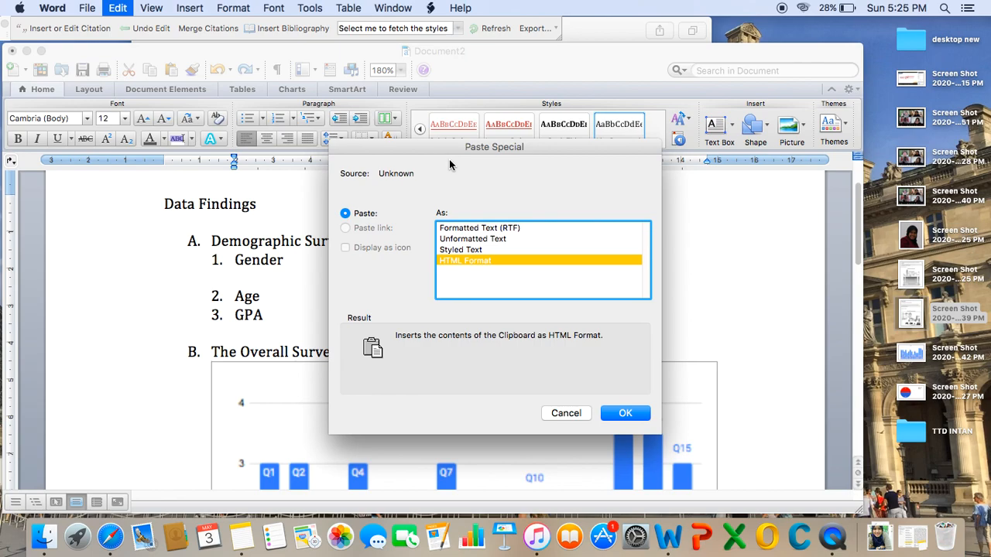
{"action": "double_click", "coordinate": [492, 239]}
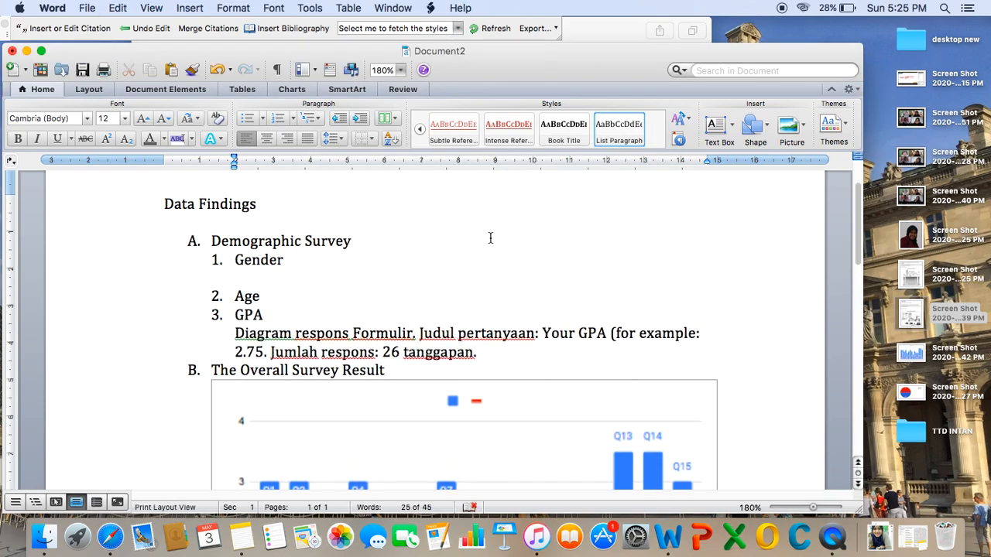
{"action": "triple_click", "coordinate": [482, 349]}
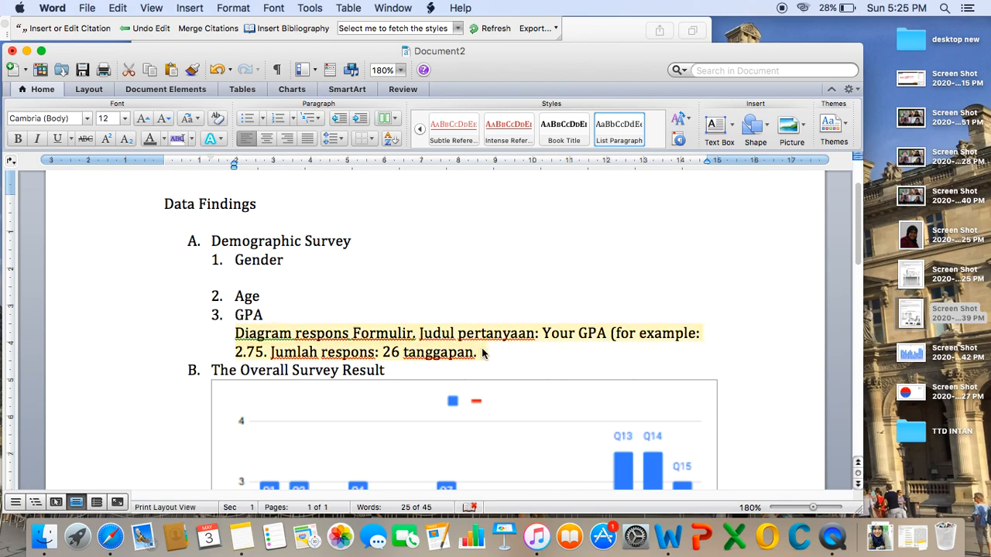
{"action": "key", "text": "BackSpace"}
- Insert the desktop picture "Screen Shot 2020-05-03 at 5.24.27 PM" on the blank line below Gender
{"action": "left_click", "coordinate": [243, 277]}
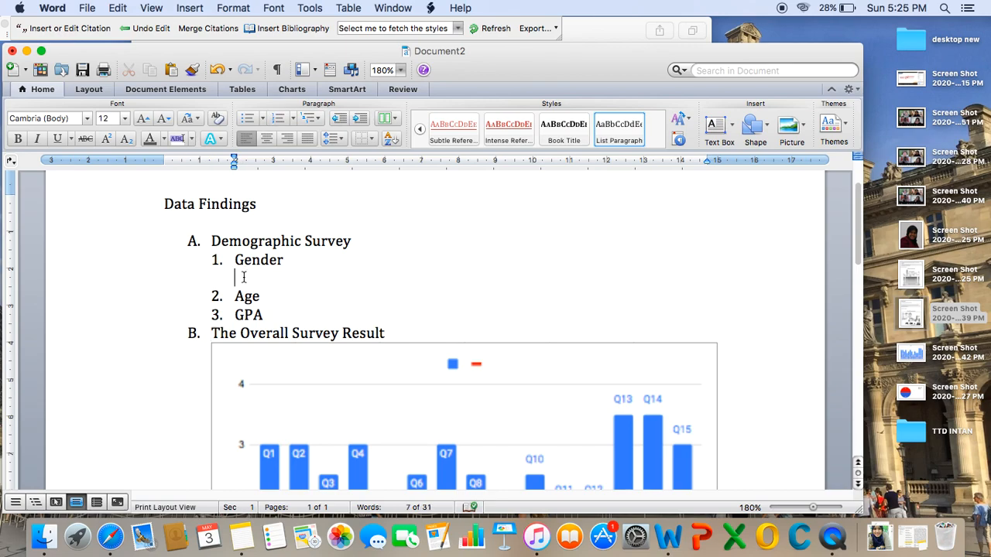
{"action": "left_click", "coordinate": [188, 8]}
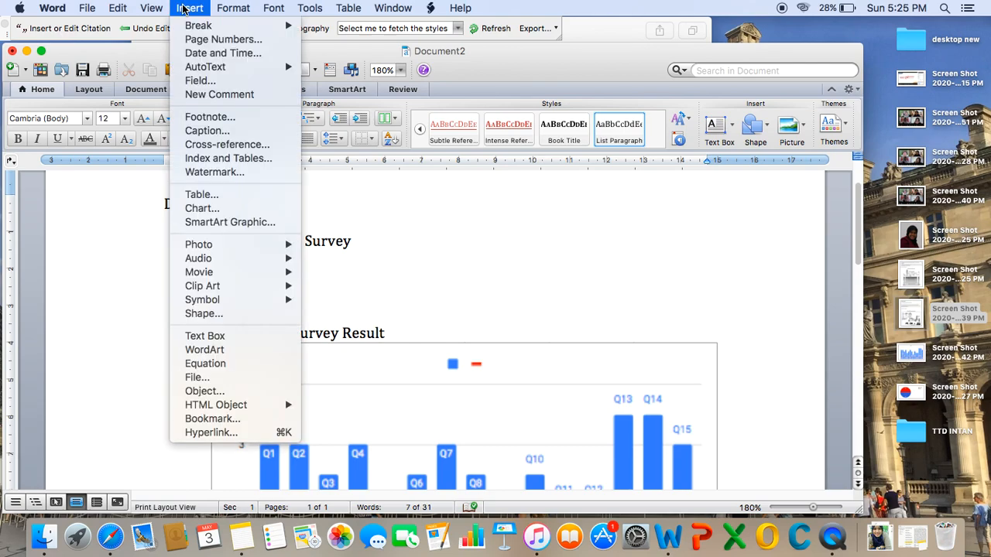
{"action": "mouse_move", "coordinate": [220, 244]}
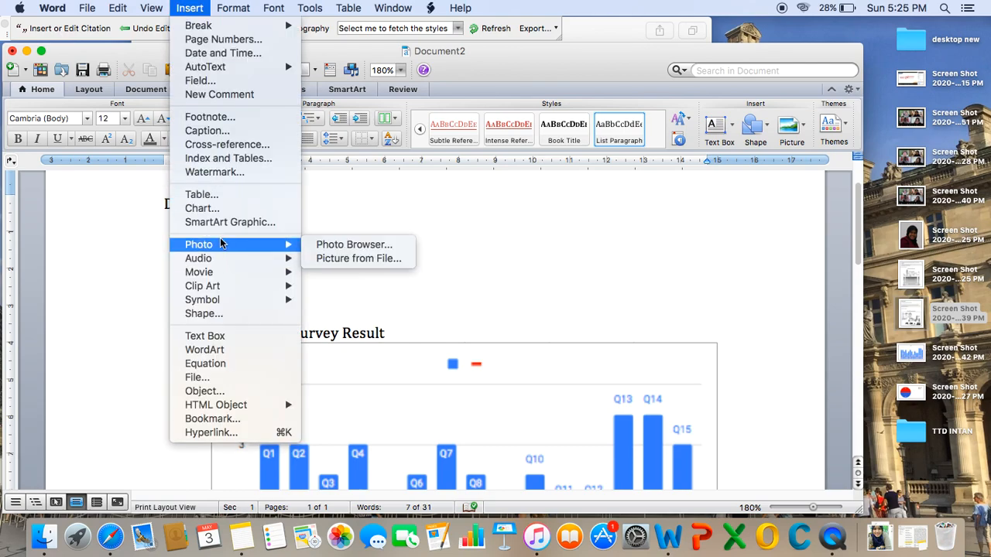
{"action": "left_click", "coordinate": [346, 263]}
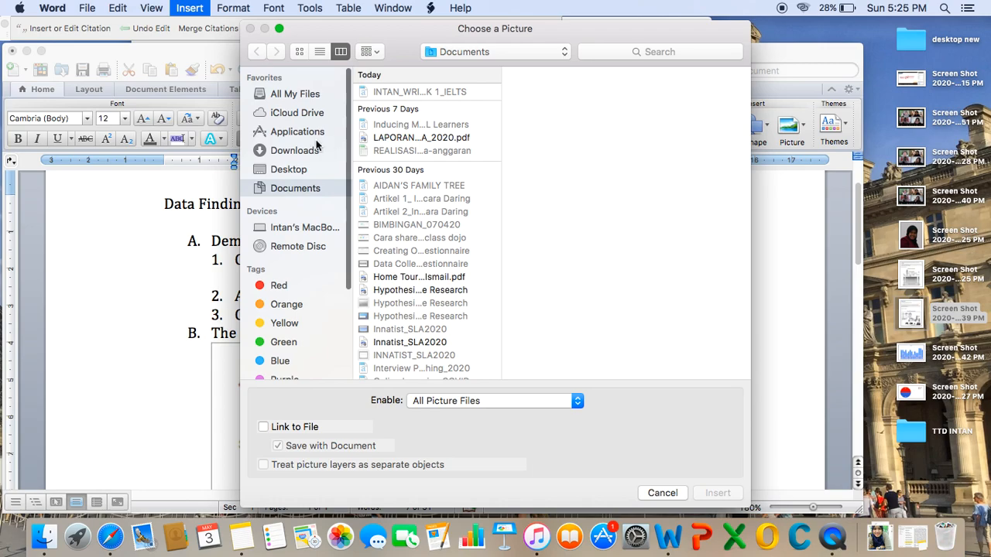
{"action": "left_click", "coordinate": [295, 170]}
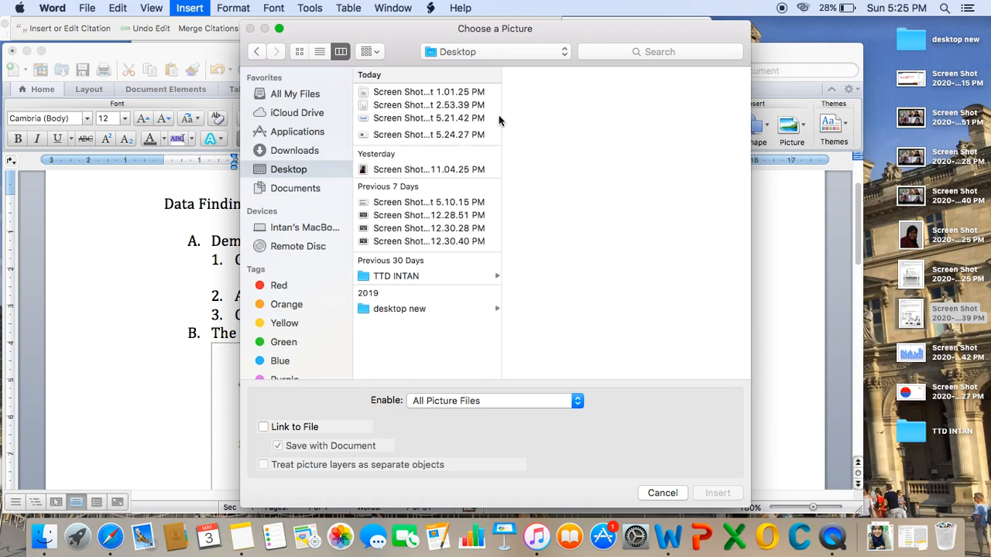
{"action": "left_click", "coordinate": [447, 134]}
{"action": "left_click", "coordinate": [718, 493]}
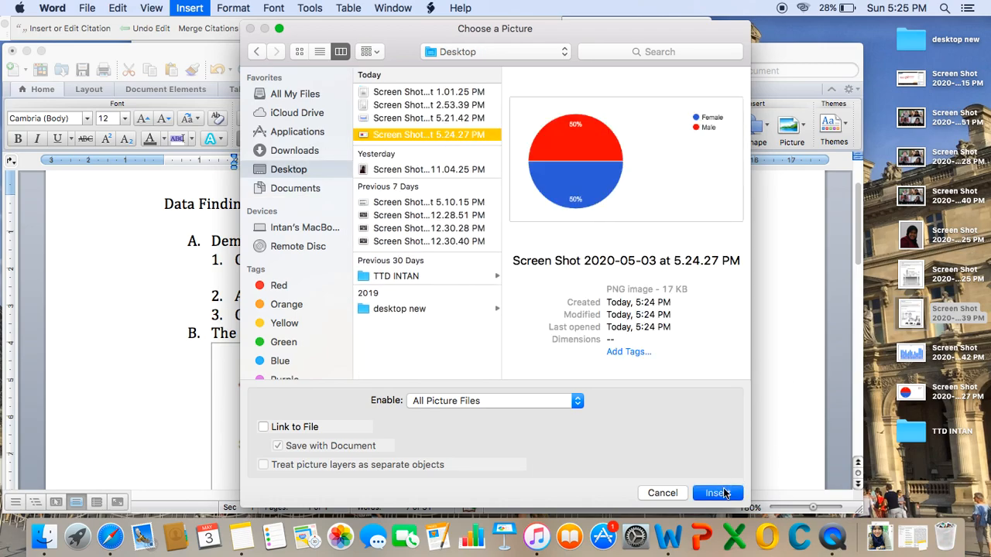
- Shrink the inserted Gender pie chart proportionally to about 5.7 cm high and 10.7 cm wide
{"action": "left_click_drag", "start_coordinate": [778, 268], "coordinate": [527, 349]}
{"action": "left_click", "coordinate": [666, 358]}
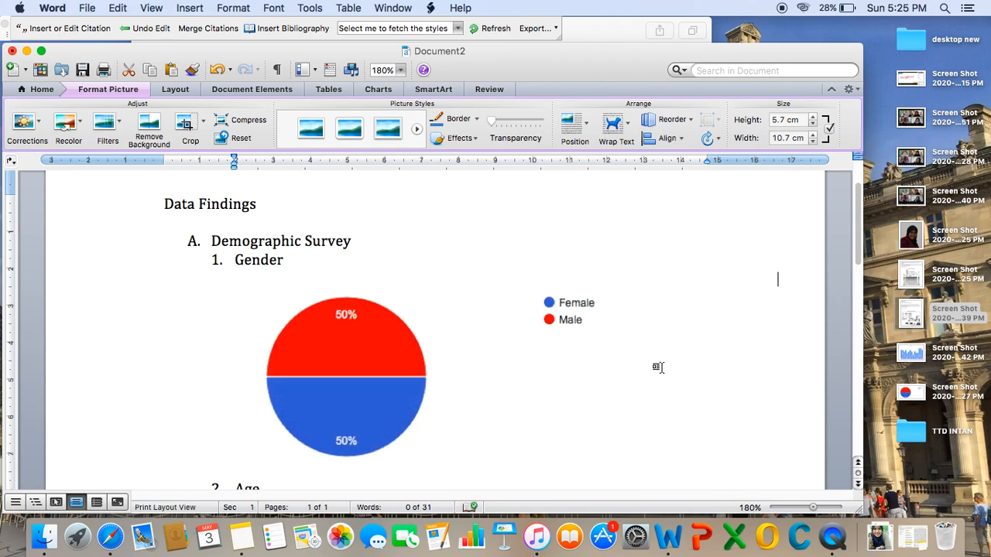
{"action": "scroll", "coordinate": [635, 359], "scroll_direction": "down", "scroll_amount": 3}
{"action": "scroll", "coordinate": [672, 418], "scroll_direction": "up", "scroll_amount": 2}
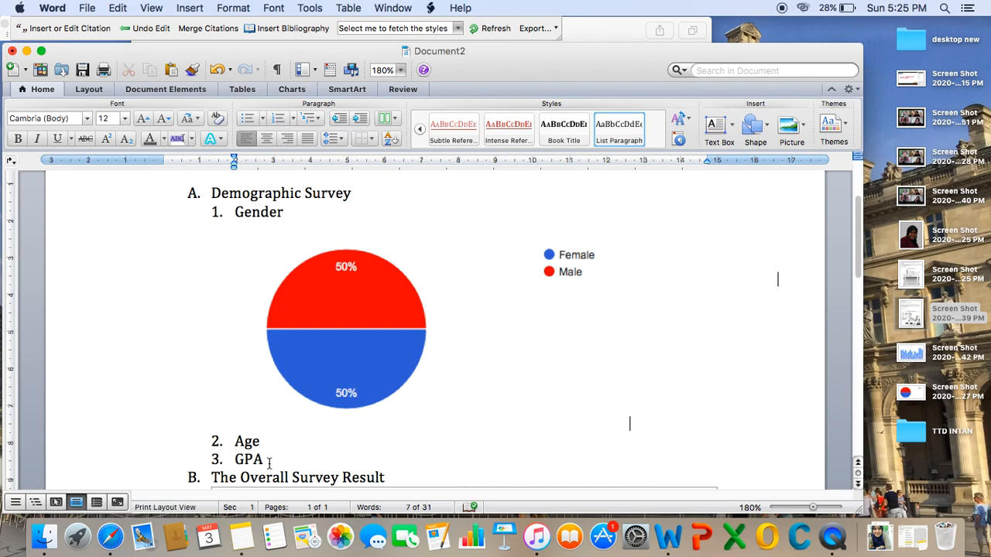
{"action": "left_click", "coordinate": [267, 462]}
{"action": "double_click", "coordinate": [265, 463]}
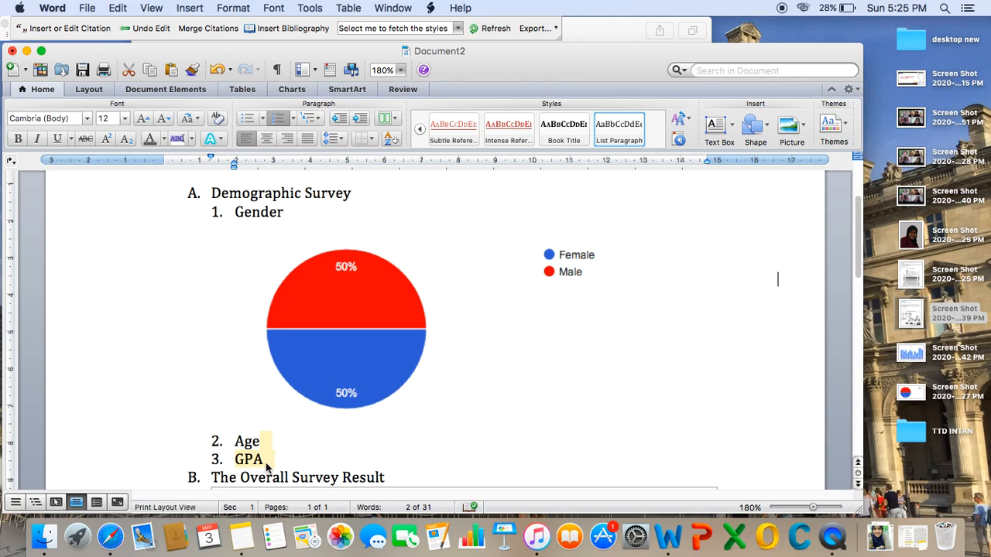
{"action": "left_click", "coordinate": [265, 462]}
{"action": "left_click", "coordinate": [286, 445]}
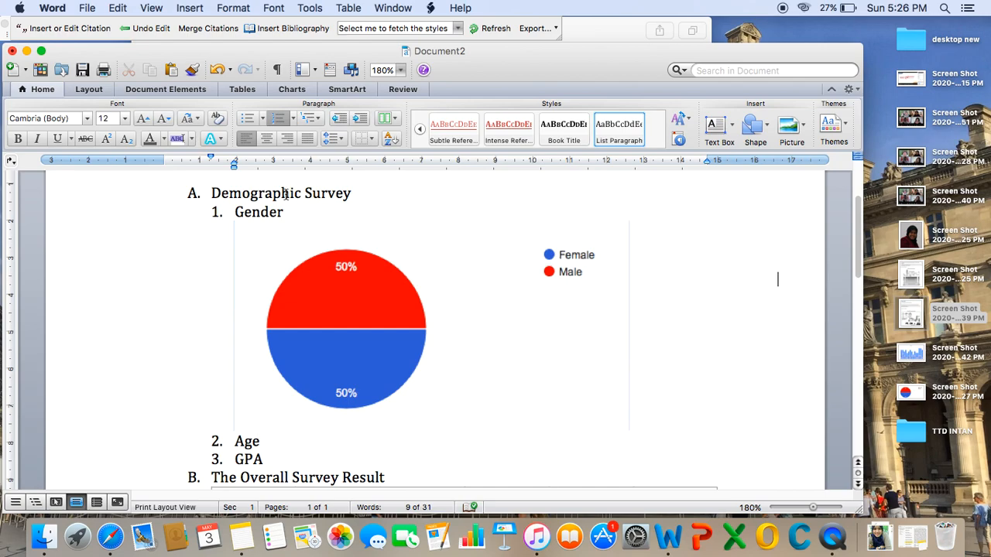
- Extend heading A with the word "Result" so it reads "Demographic Survey Result"
{"action": "left_click", "coordinate": [380, 193]}
{"action": "type", "text": "rESULT"}
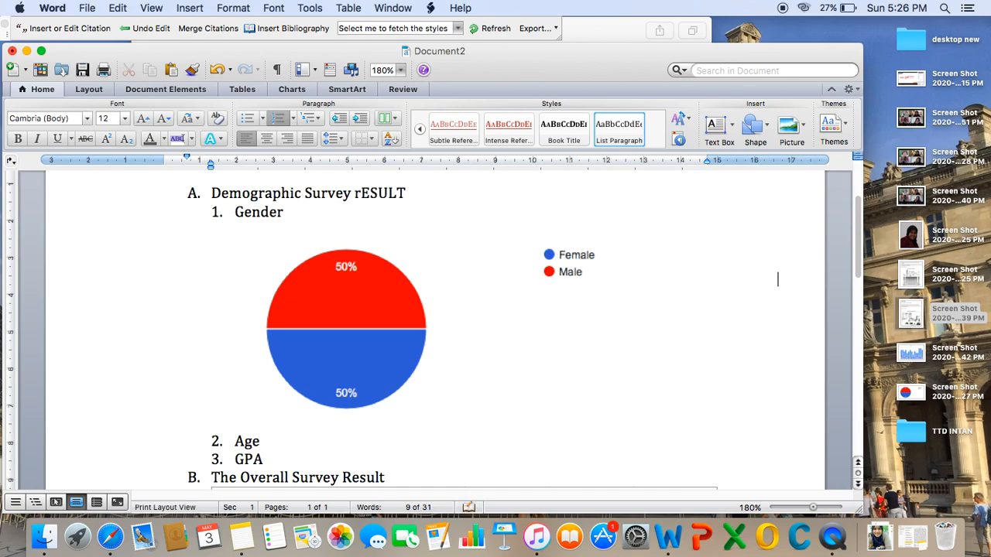
{"action": "key", "text": "BackSpace"}
{"action": "key", "text": "BackSpace"}
{"action": "key", "text": "BackSpace"}
{"action": "key", "text": "BackSpace"}
{"action": "type", "text": "Result"}
{"action": "scroll", "coordinate": [465, 255], "scroll_direction": "down", "scroll_amount": 5}
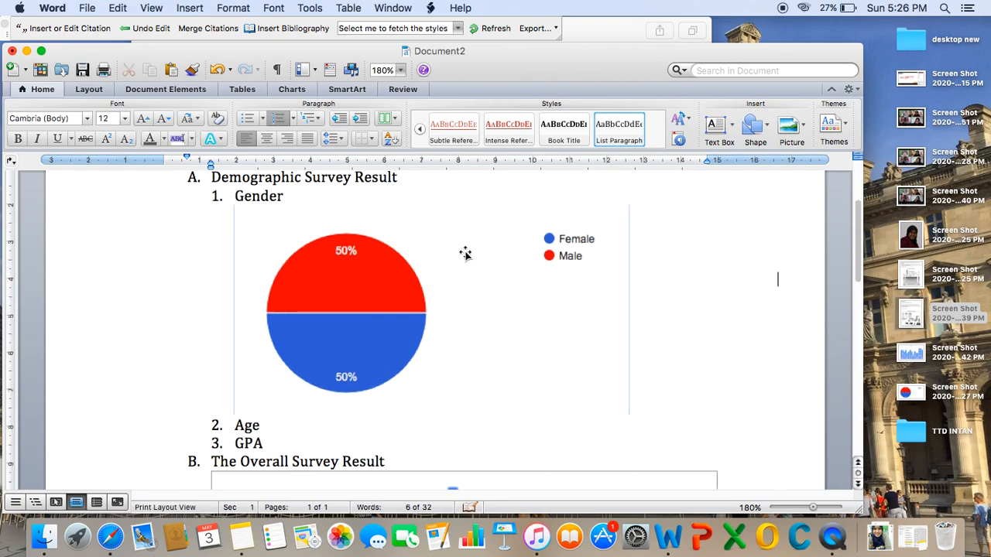
{"action": "scroll", "coordinate": [399, 400], "scroll_direction": "down", "scroll_amount": 10}
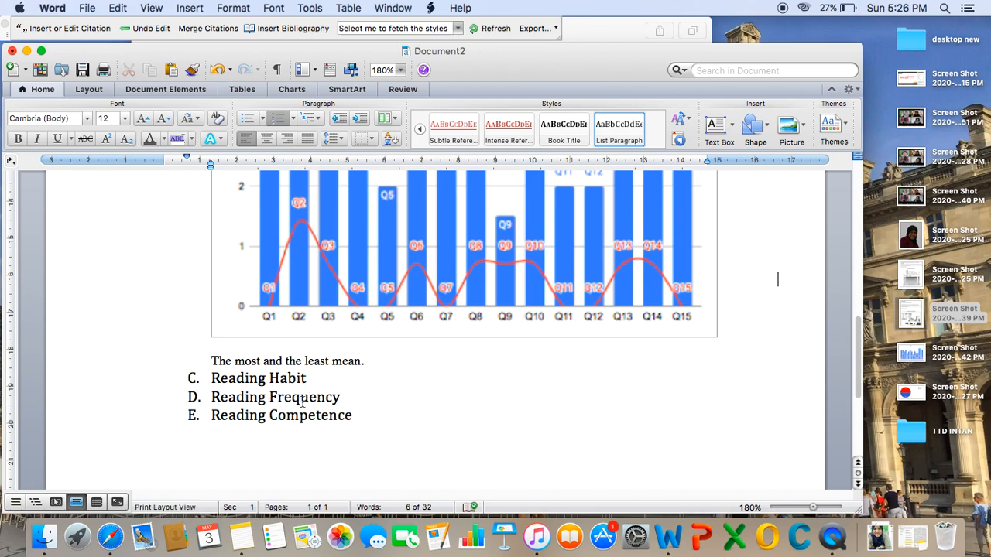
{"action": "scroll", "coordinate": [443, 426], "scroll_direction": "up", "scroll_amount": 15}
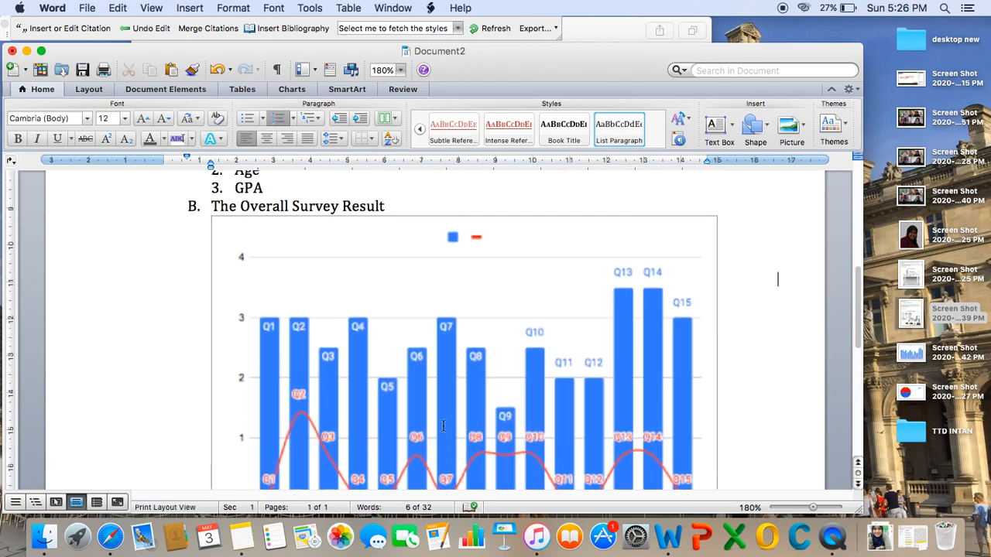